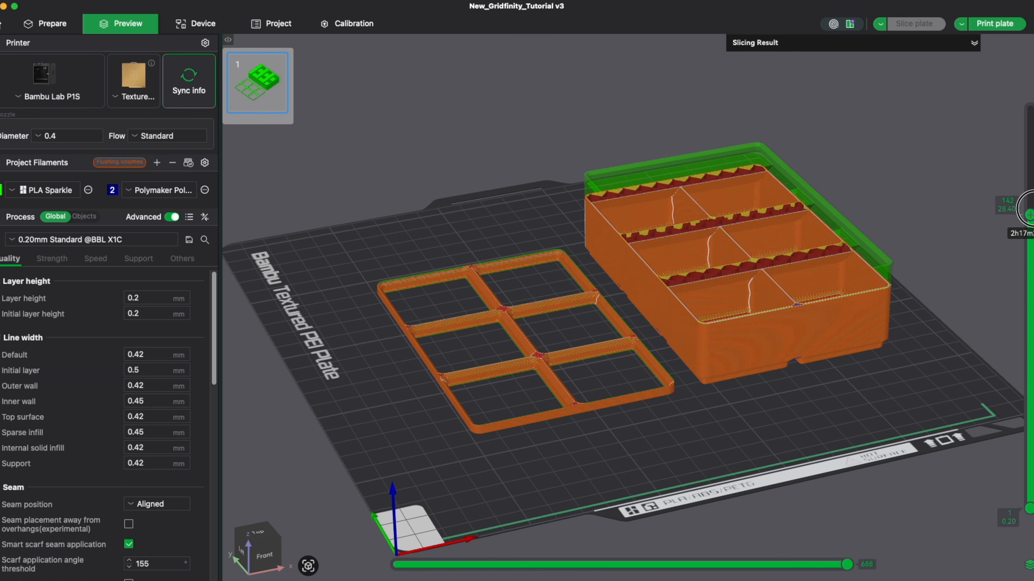
Examine the sliced bin and baseplate, the Gridfinity specification, and the Gridfinity model listings on Printables, Thangs and similar sites.
left_click_drag(1026, 179, 1026, 111)
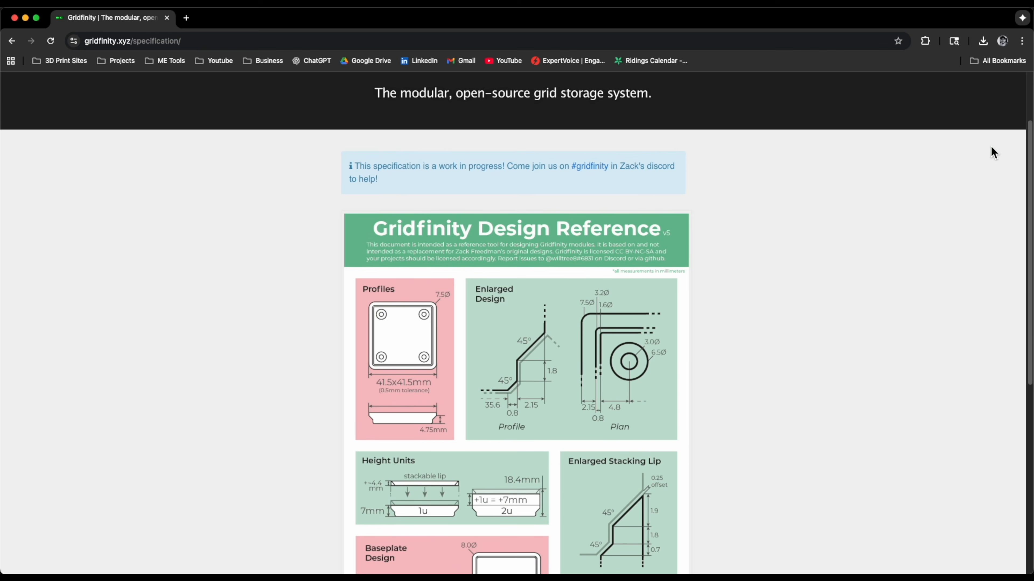
scroll(993, 154, "down", 3)
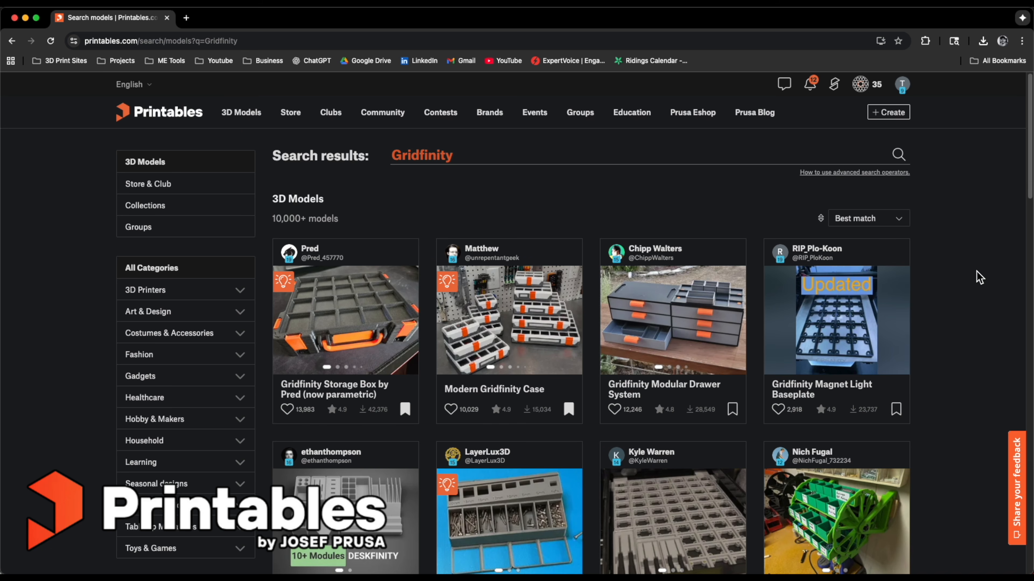
scroll(979, 277, "down", 4)
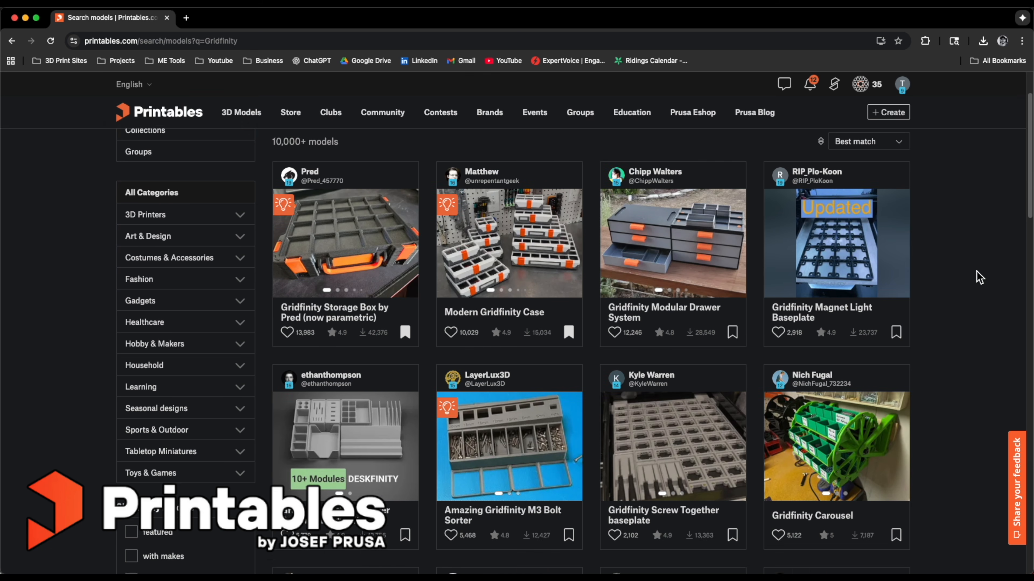
scroll(978, 277, "down", 3)
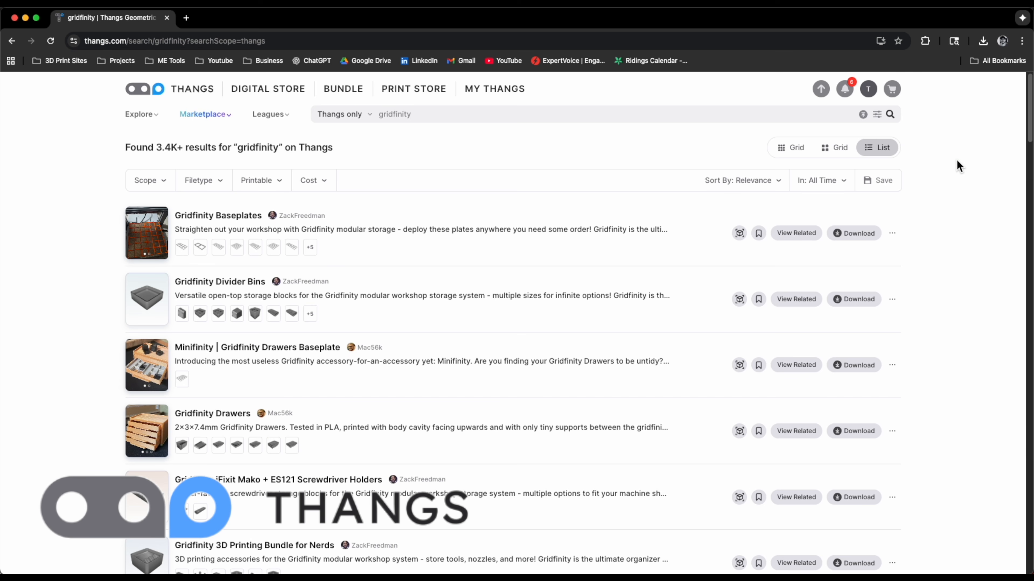
scroll(956, 161, "down", 4)
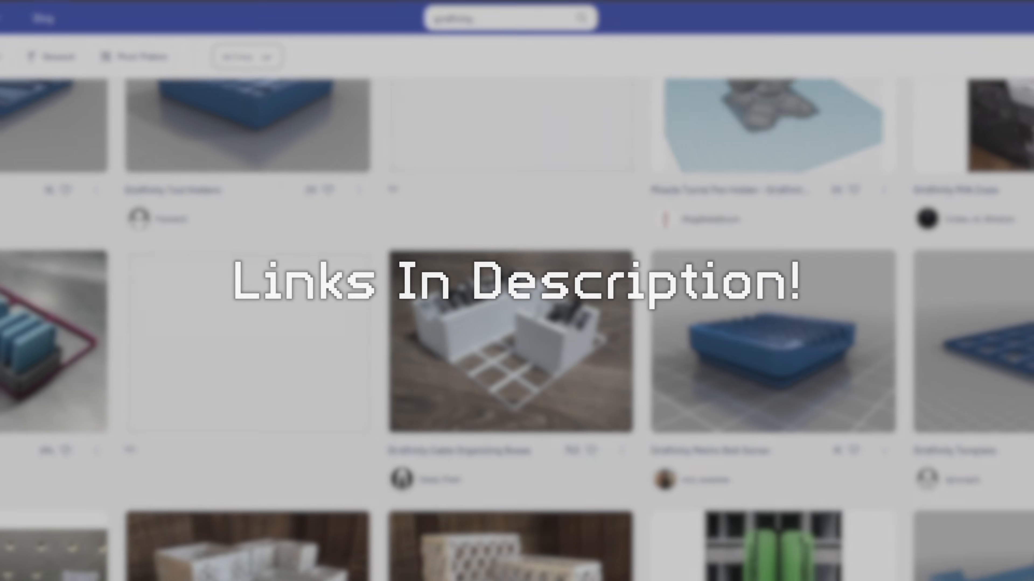
scroll(516, 325, "down", 1)
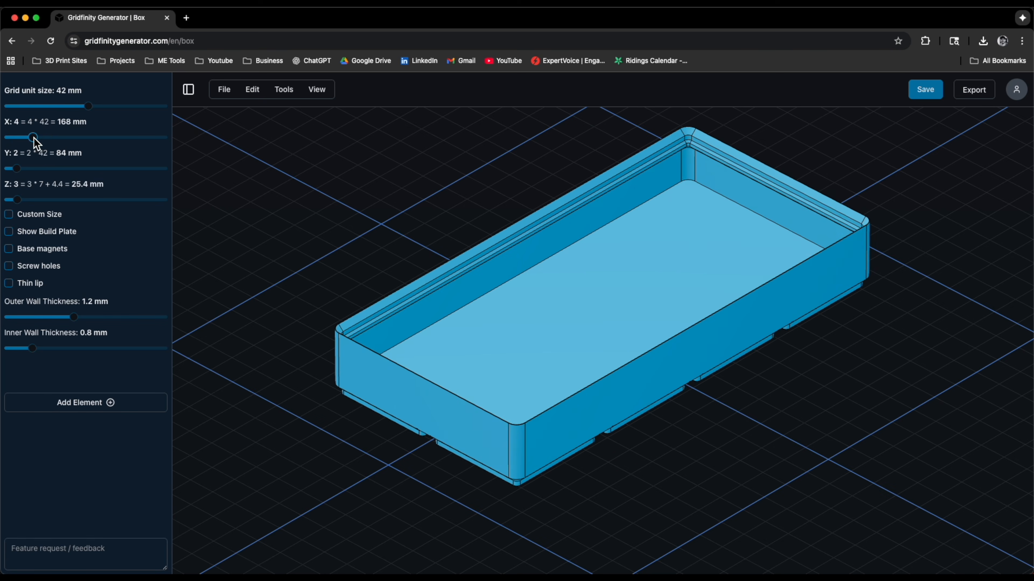
In the web-based Gridfinity Generator, set the box's X size to 4 units and preview base magnets before disabling them again.
mouse_move(35, 142)
left_mouse_down()
mouse_move(22, 140)
mouse_move(34, 141)
left_mouse_up()
left_click(14, 251)
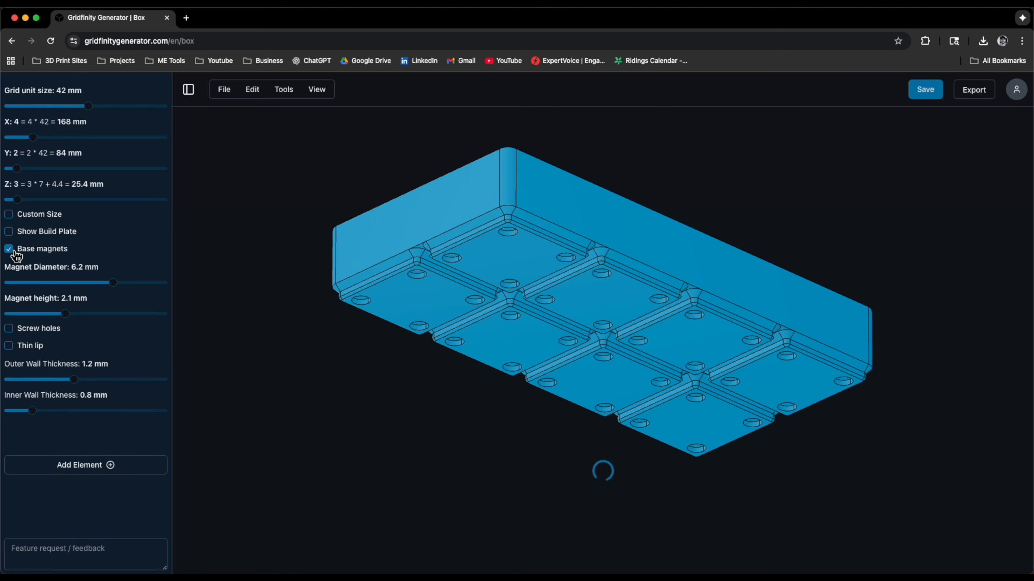
left_click(15, 253)
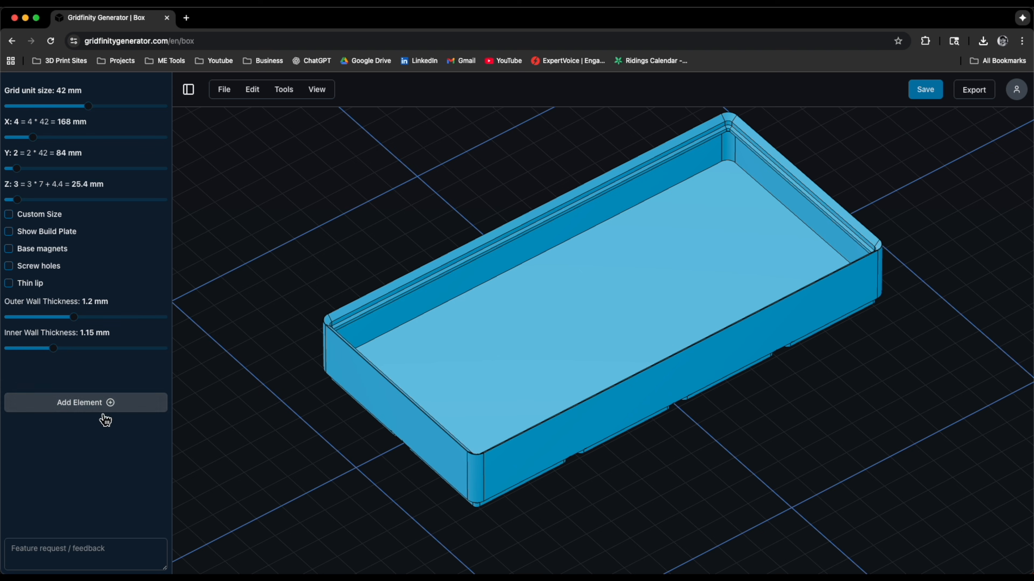
Add two inner divider walls to the 4 by 2 box.
left_click(105, 404)
left_click(80, 426)
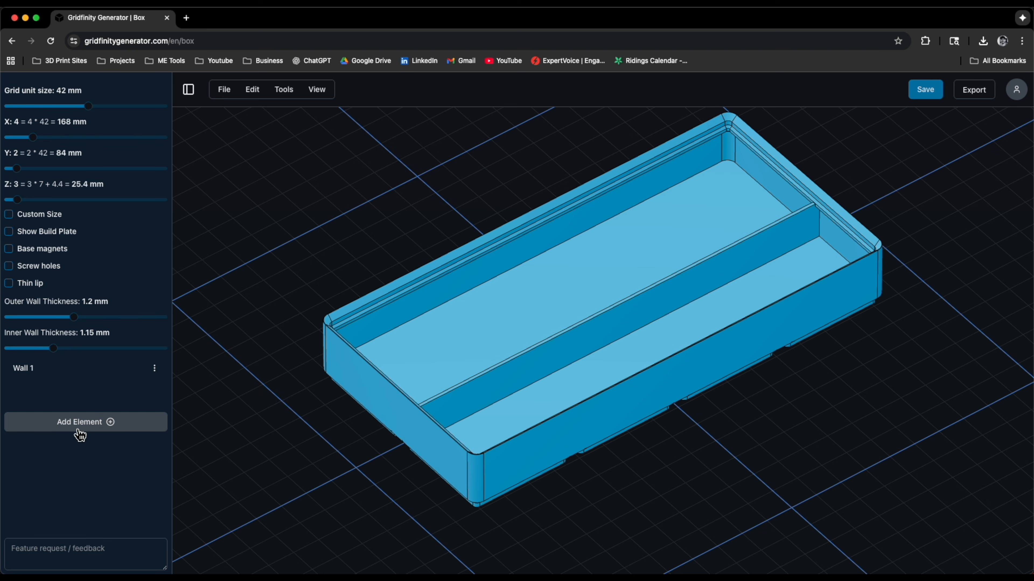
left_click(83, 423)
left_click(83, 446)
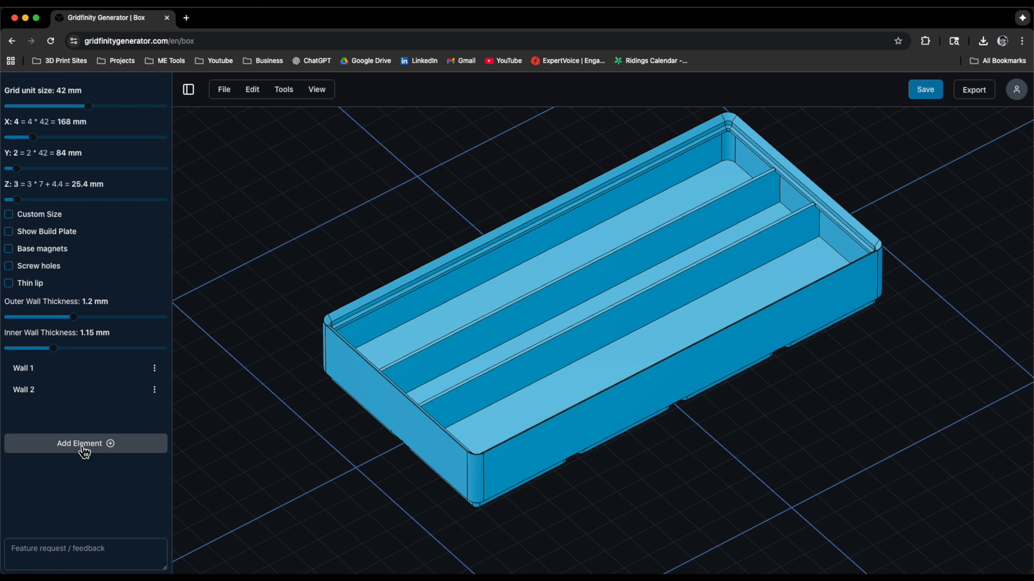
left_click_drag(340, 364, 443, 348)
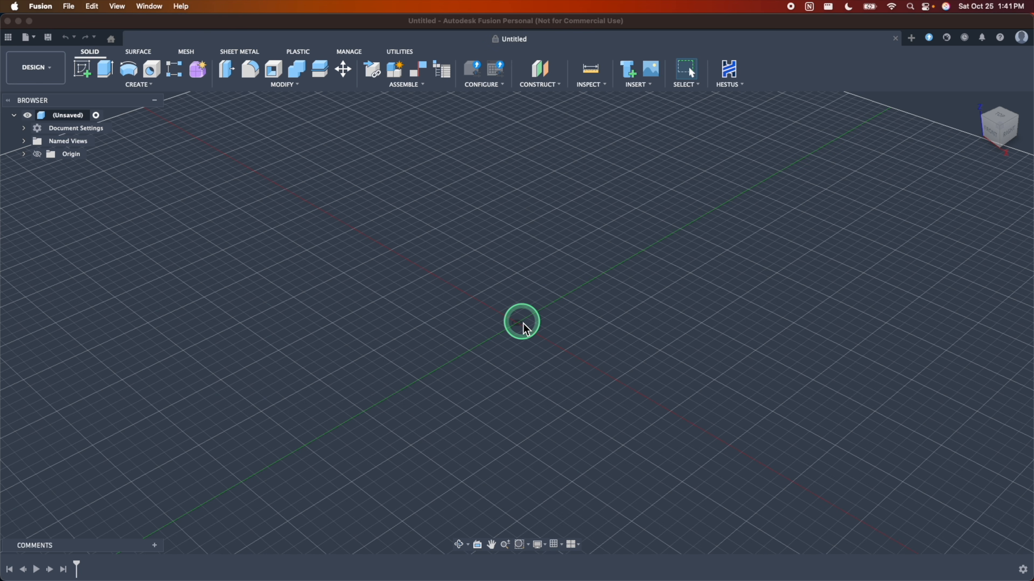
Switch to Fusion and open the Autodesk App Store for Fusion add-ins.
left_click(404, 52)
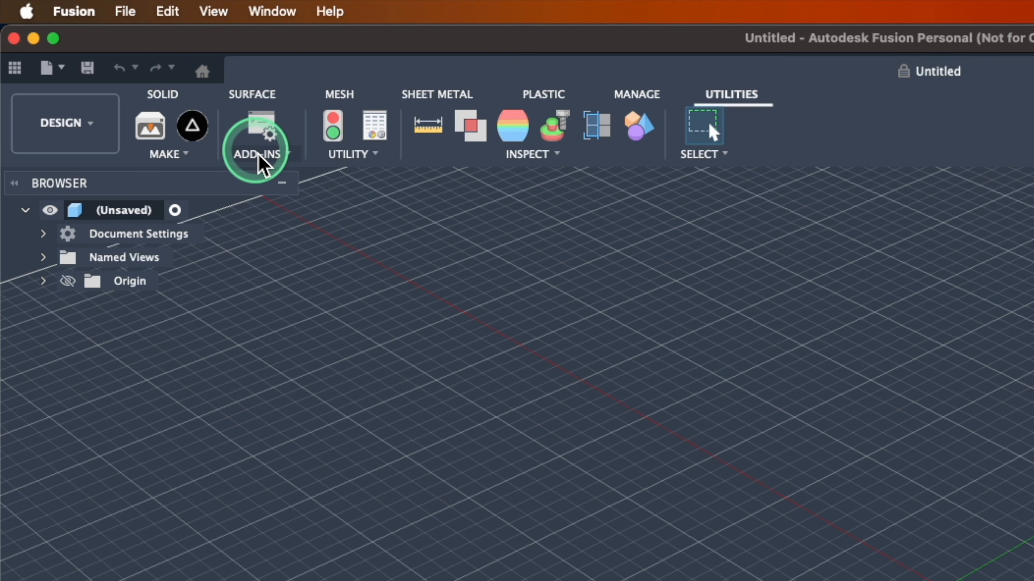
left_click(269, 160)
left_click(280, 199)
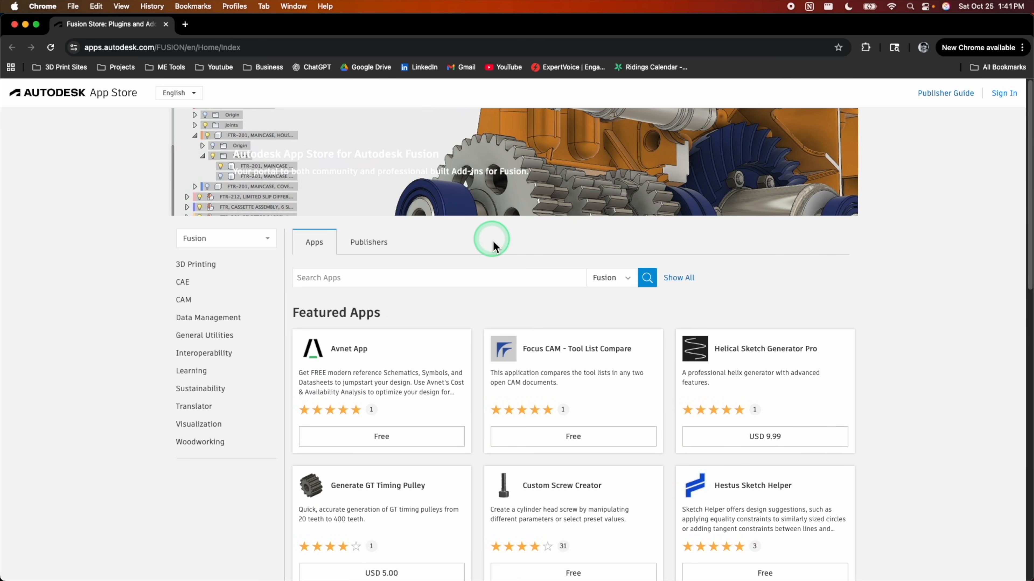
Search the App Store for "Gridfinity Generator" and open the GridfinityGenerator listing.
type("Gridfinity Generator")
key("Return")
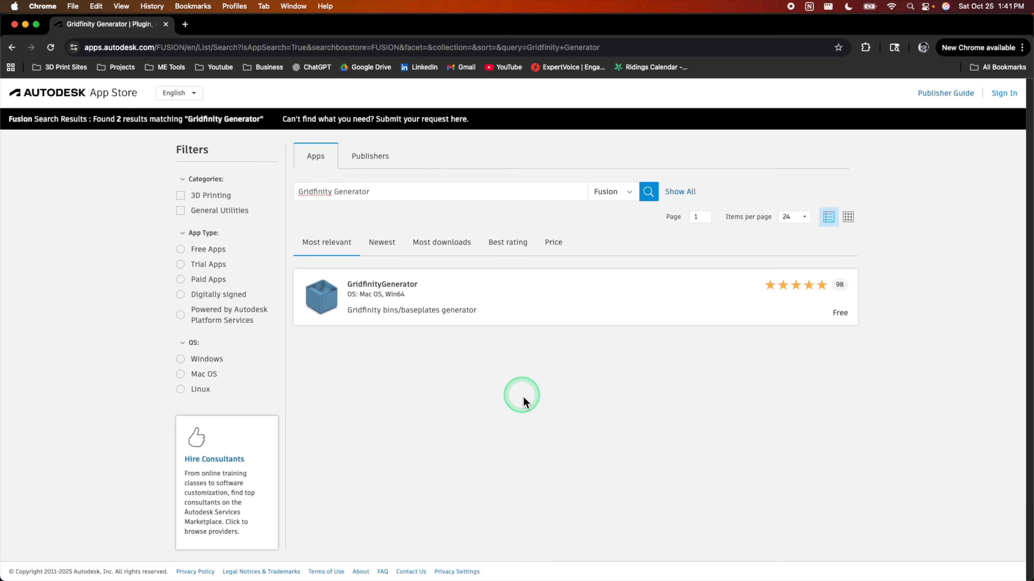
left_click(487, 313)
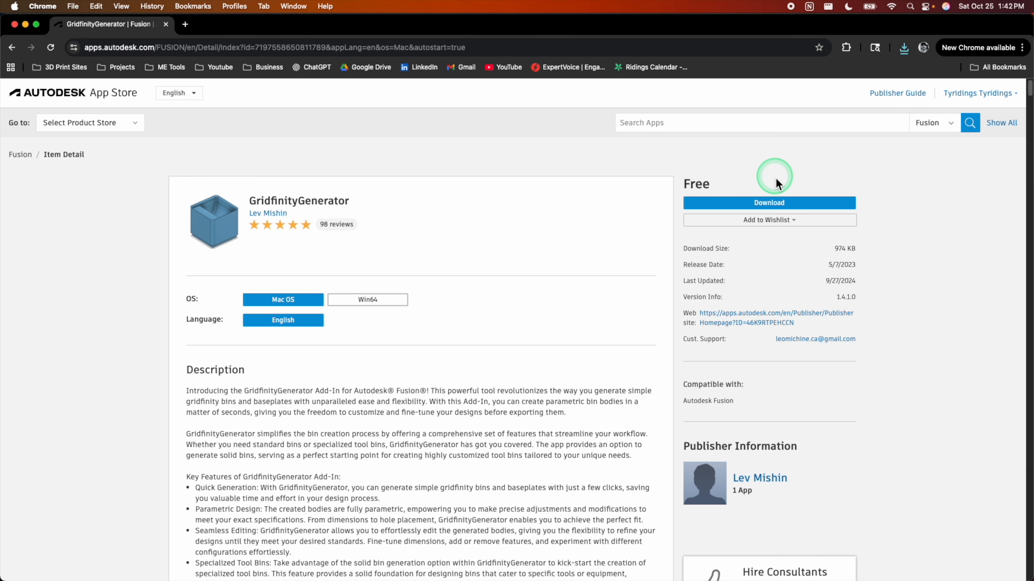
Locate the downloaded GridfinityGenerator_macos.pkg in the Downloads folder, try to open it, and dismiss the security warning.
left_click(903, 47)
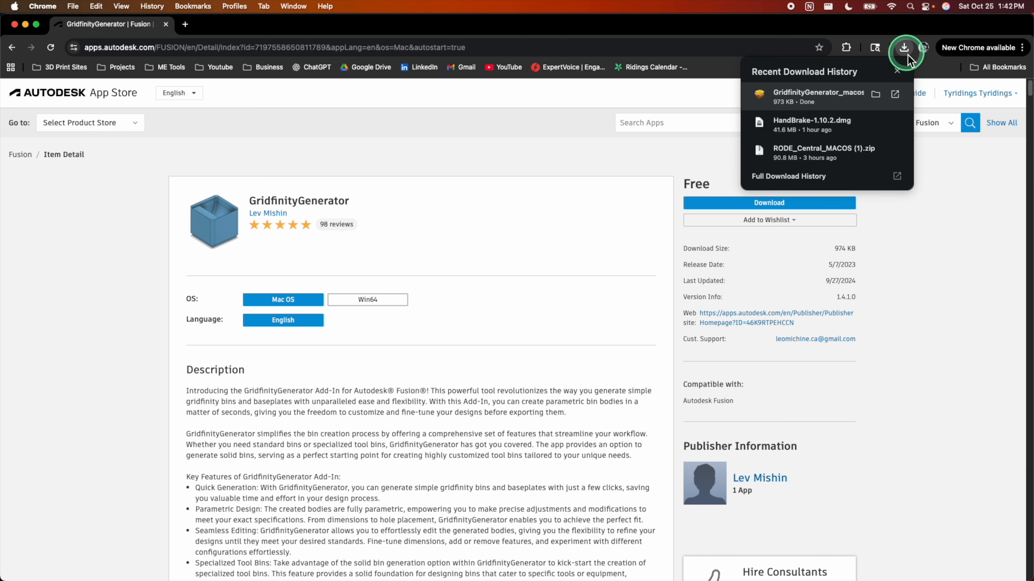
left_click(855, 103)
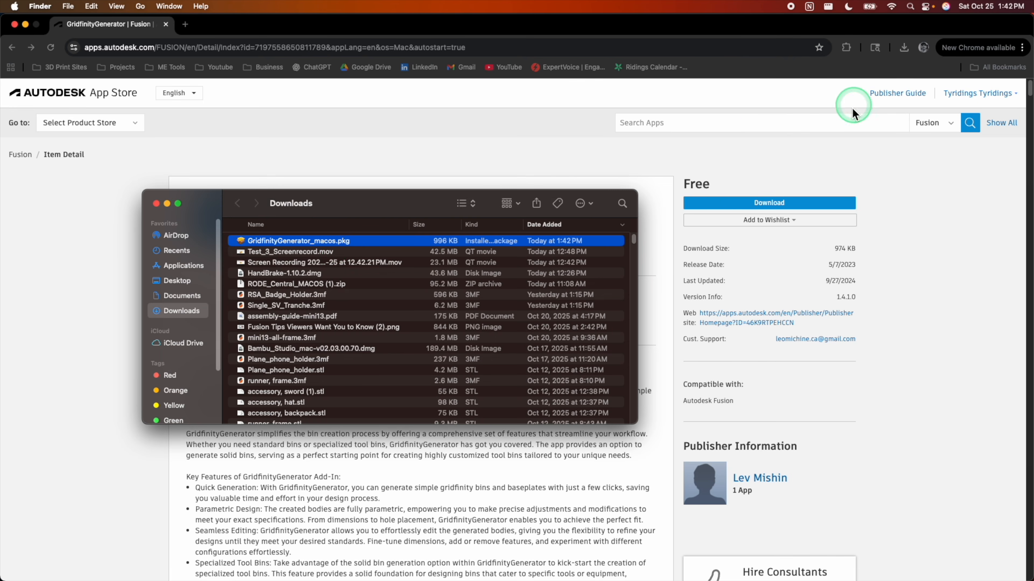
double_click(333, 244)
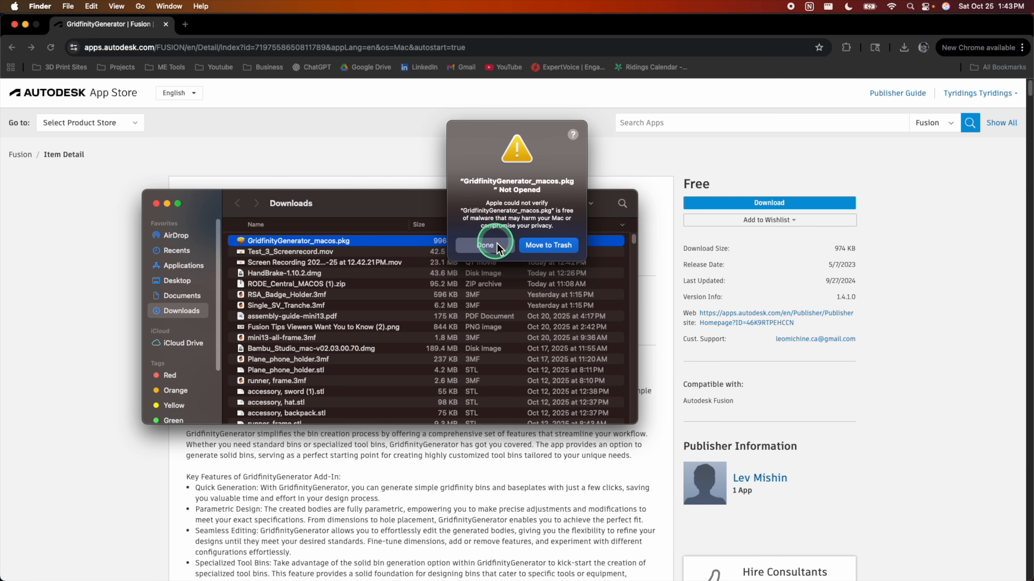
left_click(488, 245)
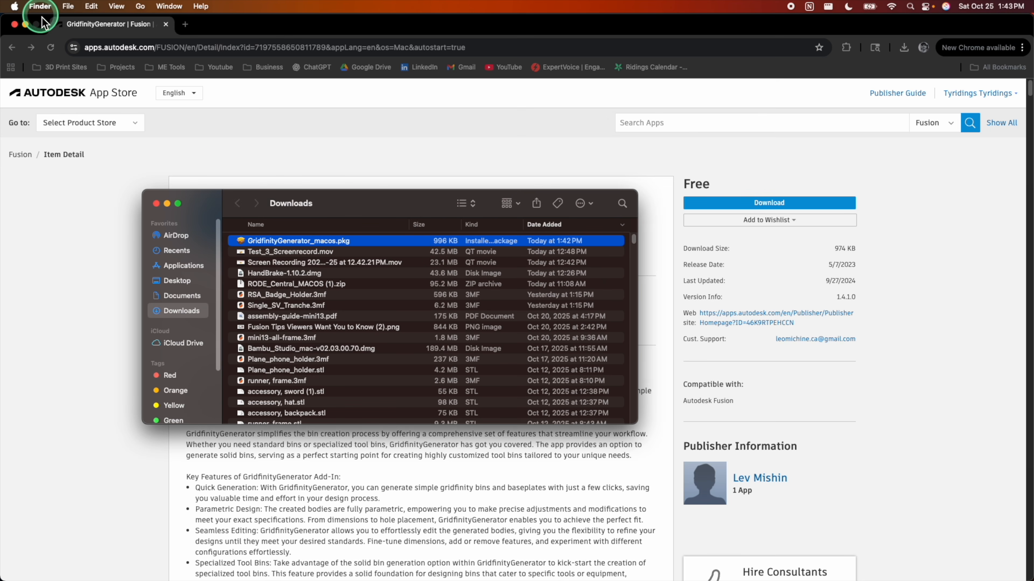
Allow the blocked GridfinityGenerator_macos.pkg to open anyway through the Privacy & Security section of System Settings.
left_click(14, 8)
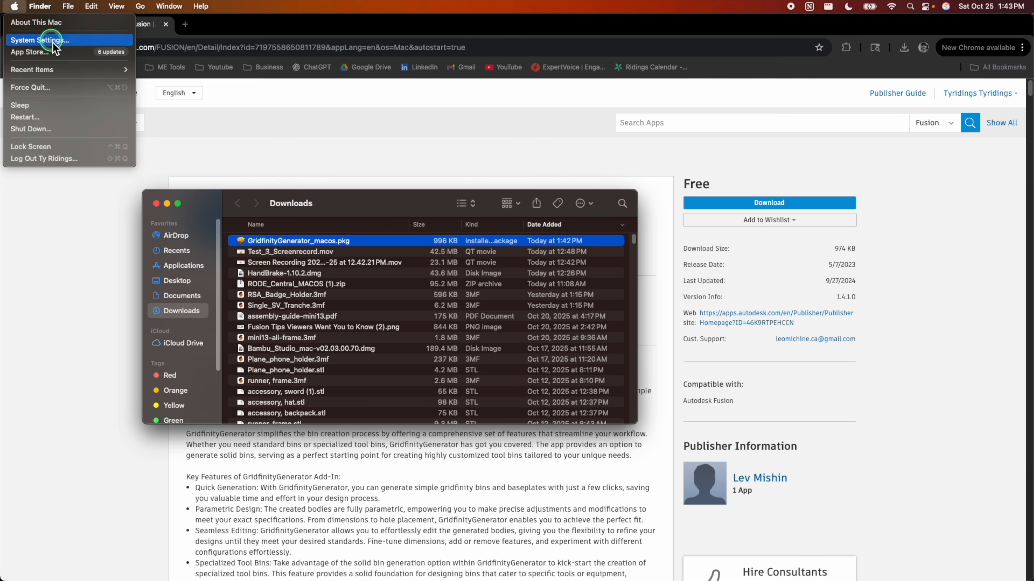
left_click(46, 37)
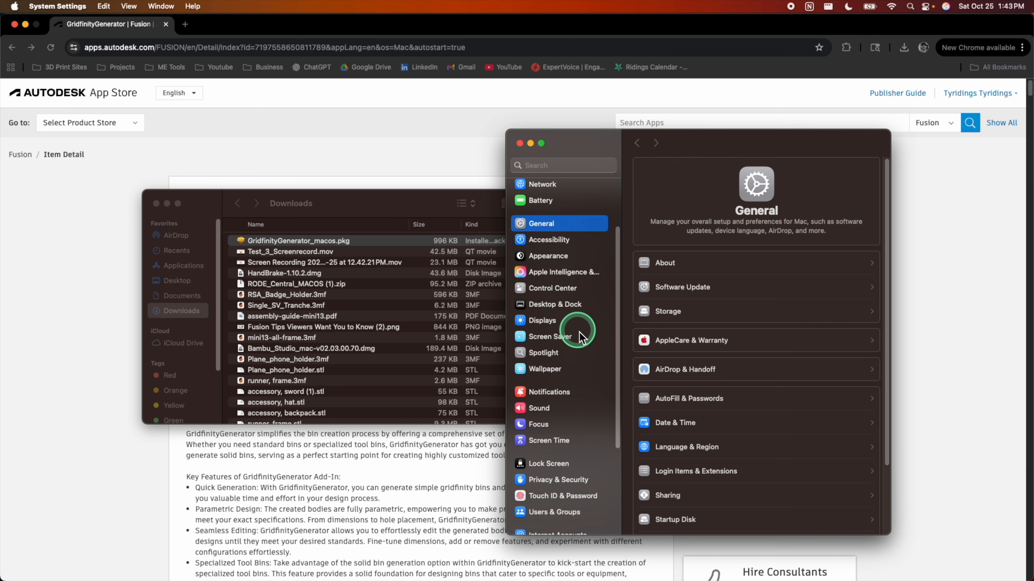
scroll(581, 407, "down", 1)
left_click(577, 474)
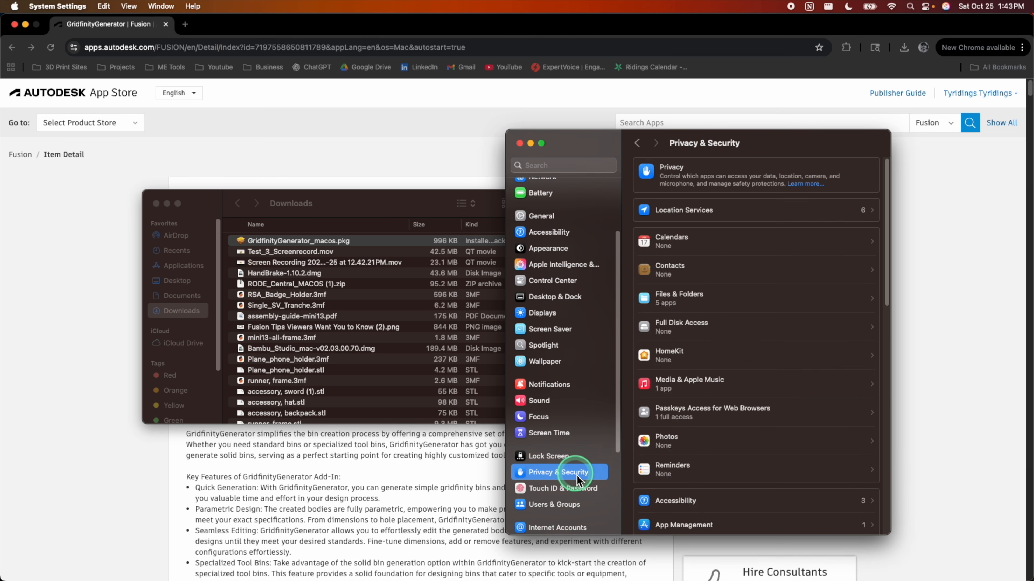
scroll(761, 199, "down", 10)
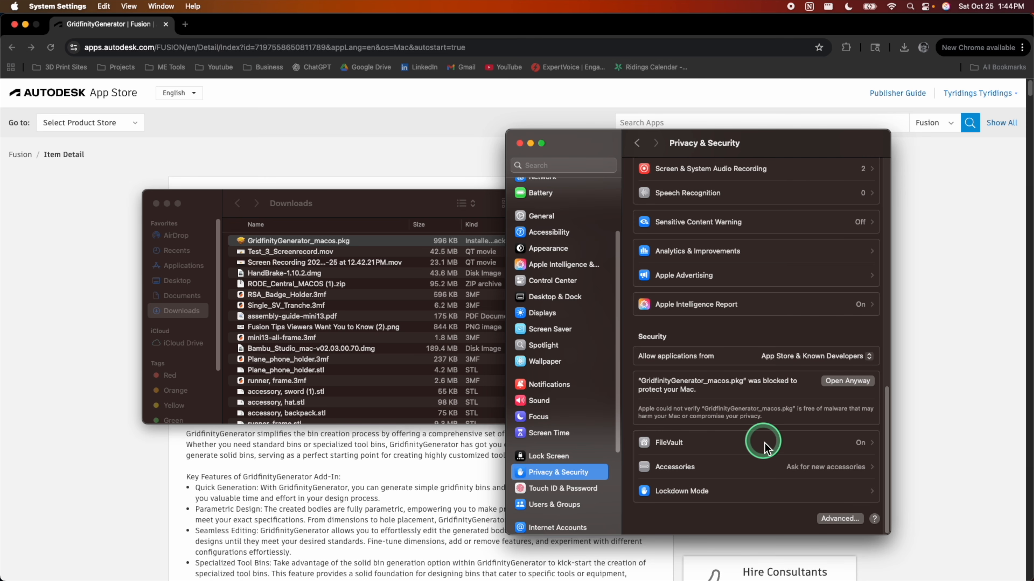
left_click(838, 383)
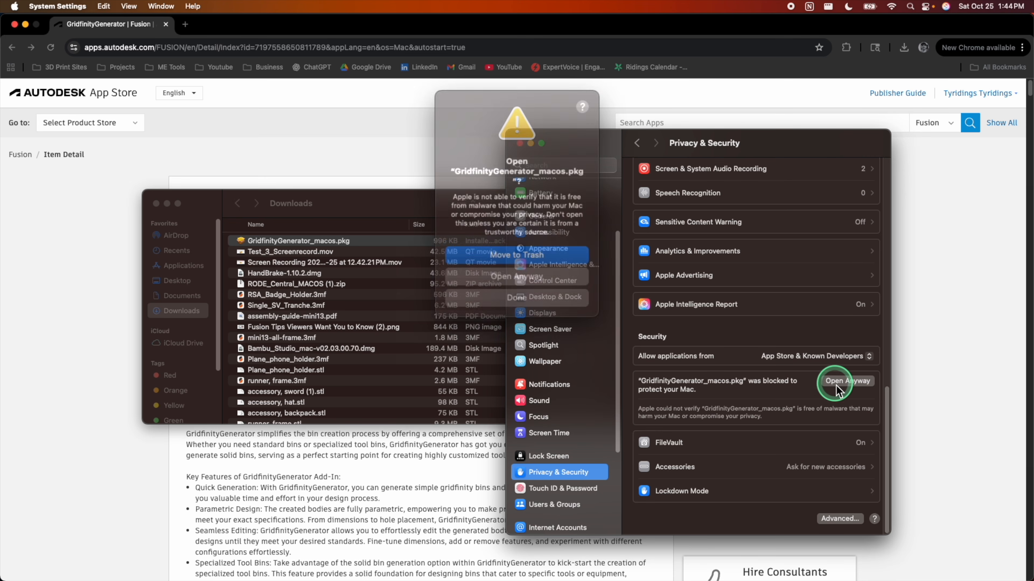
left_click(516, 267)
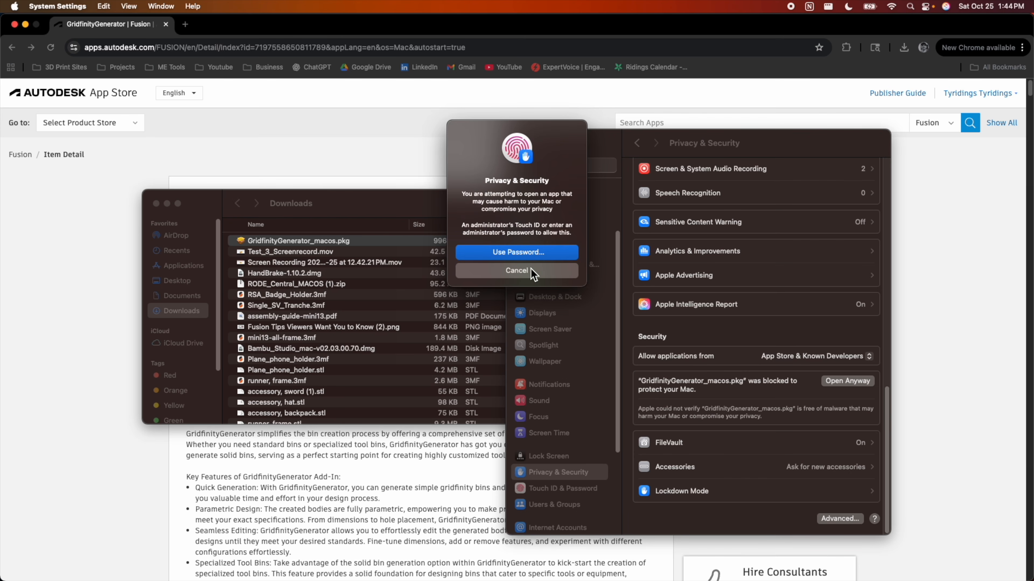
left_click(530, 268)
Proceed through the GridfinityGenerator installer, including its license stage, and run the standard installation.
left_click(647, 360)
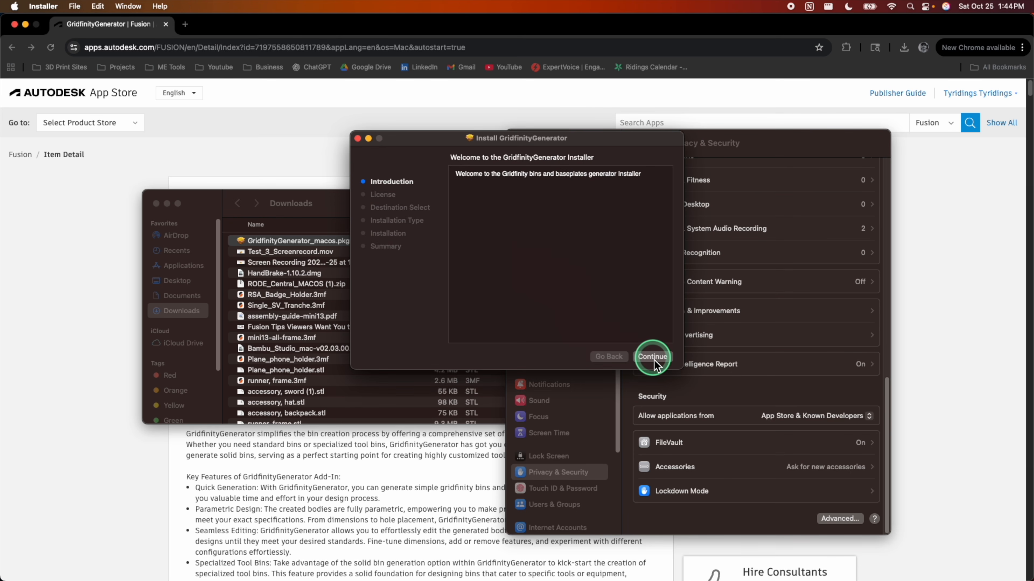
left_click(664, 362)
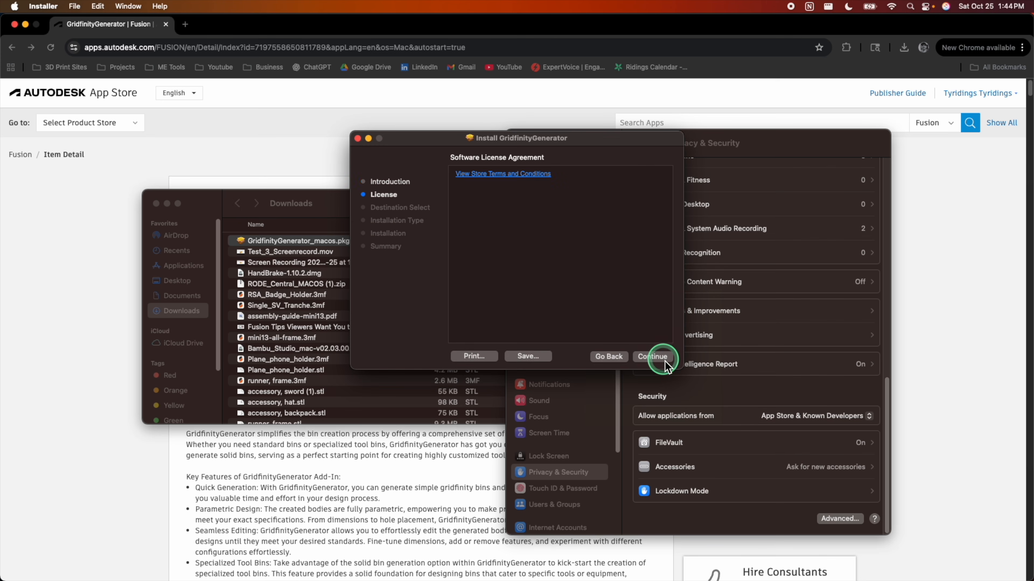
left_click(658, 360)
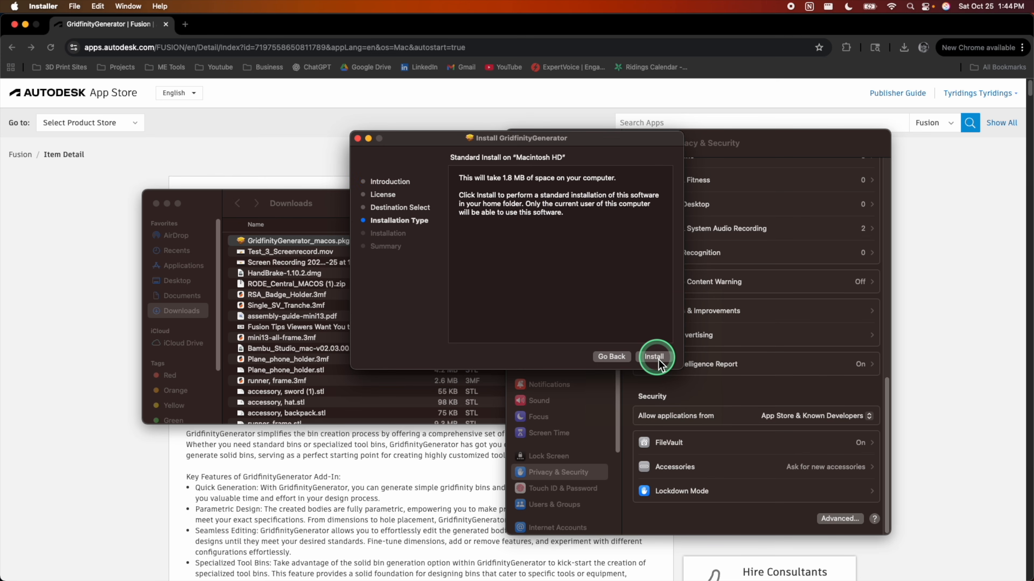
left_click(654, 356)
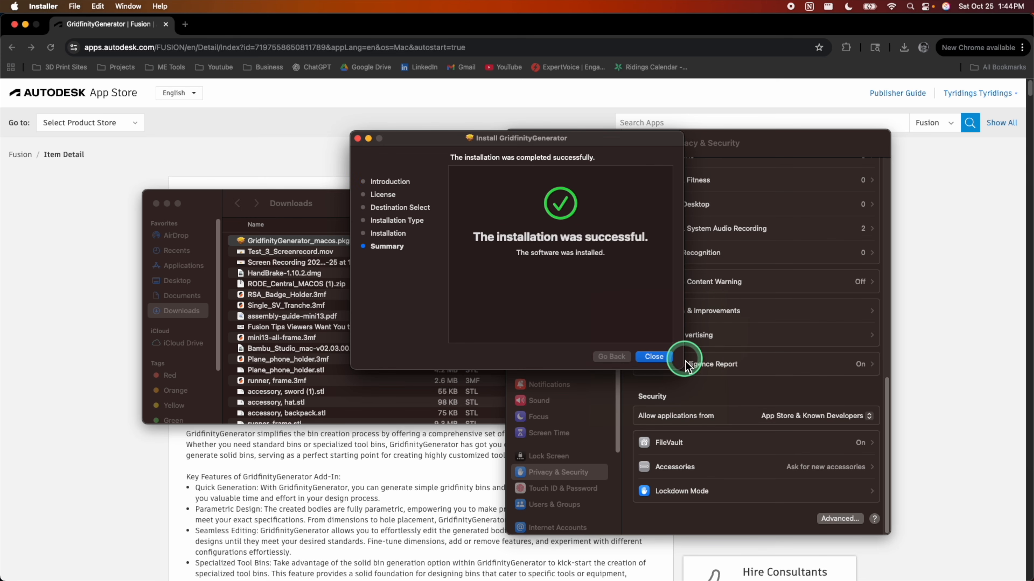
Close the finished installer, move its package to the Trash, and close the Downloads and System Settings windows.
left_click(666, 360)
left_click(552, 306)
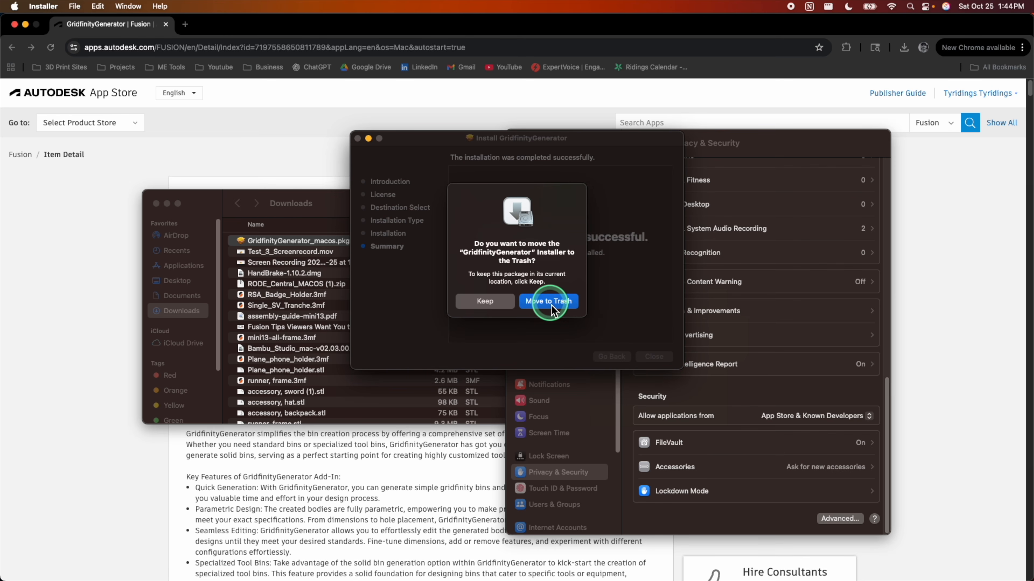
left_click(550, 304)
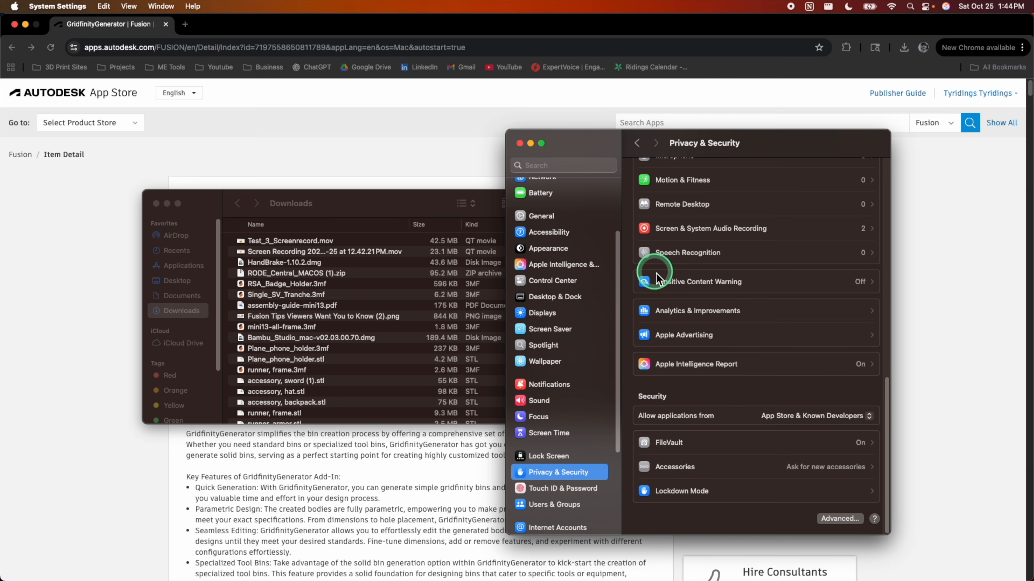
left_click(156, 203)
left_click(521, 146)
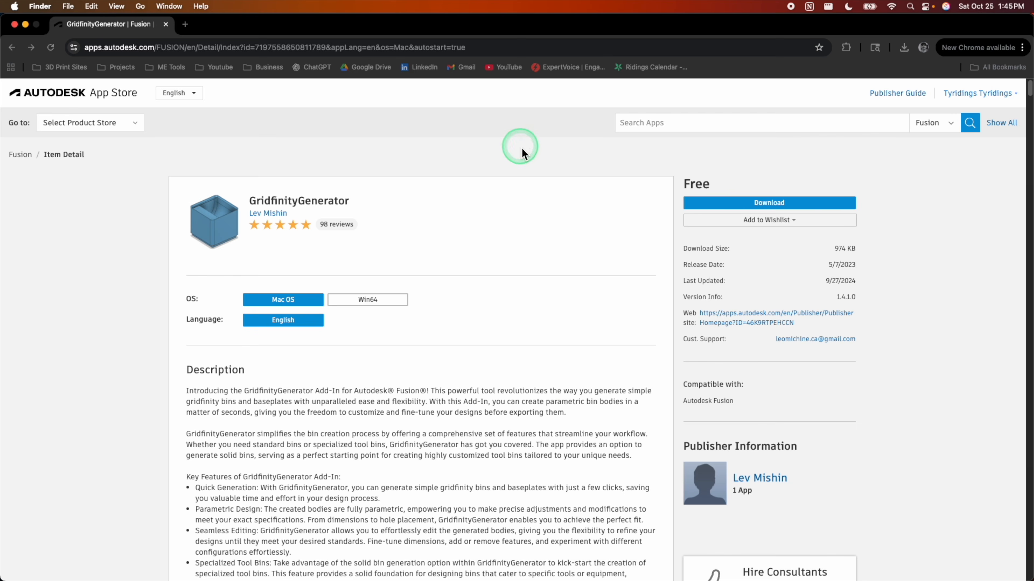
Return to Fusion and check the solid creation commands for the Gridfinity bin and Gridfinity baseplate entries.
left_click(310, 102)
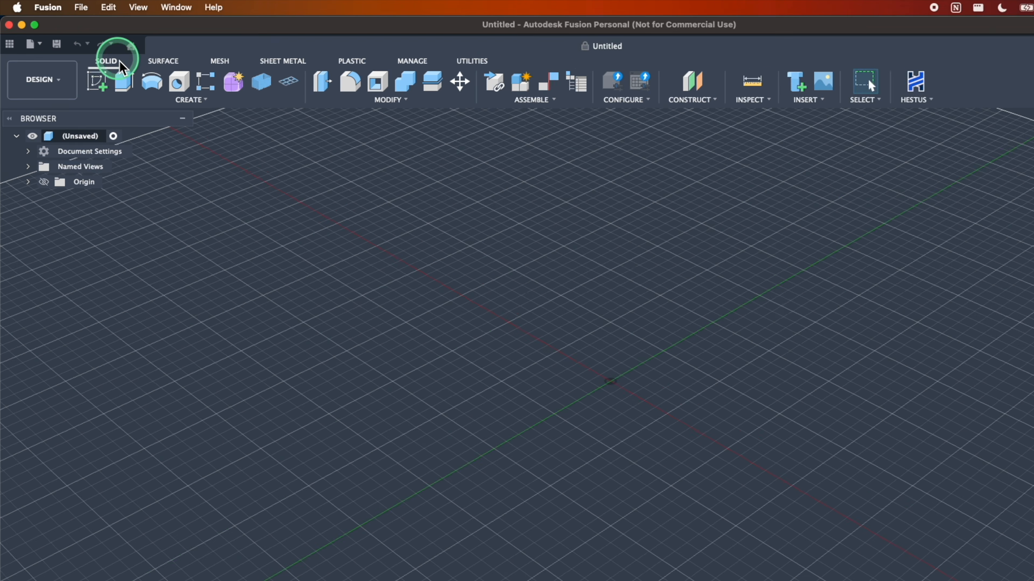
left_click(281, 113)
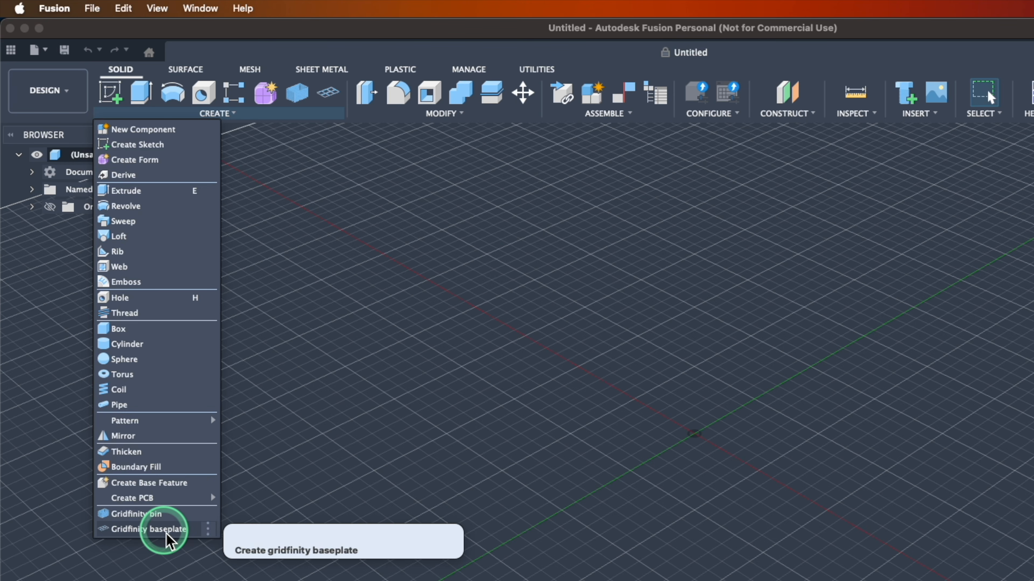
left_click(179, 528)
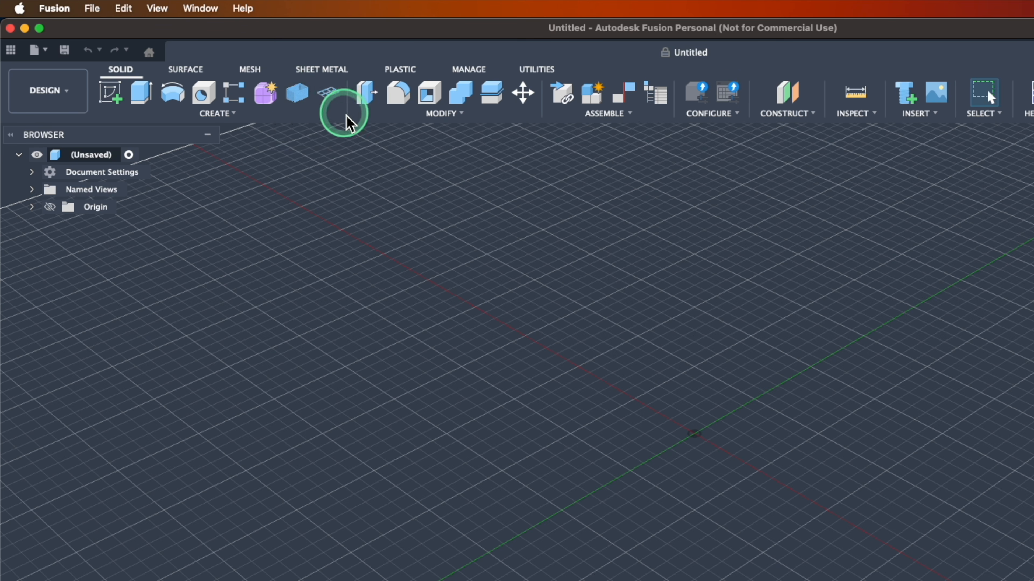
Check the pin options of the Gridfinity bin command and keep it pinned to the toolbar.
left_click(247, 118)
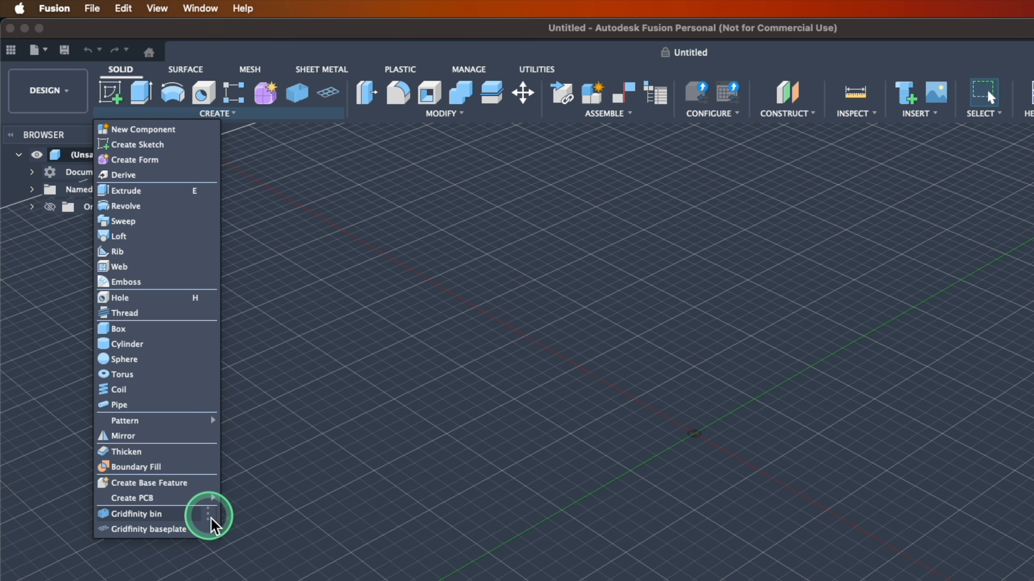
left_click(209, 516)
left_click(228, 518)
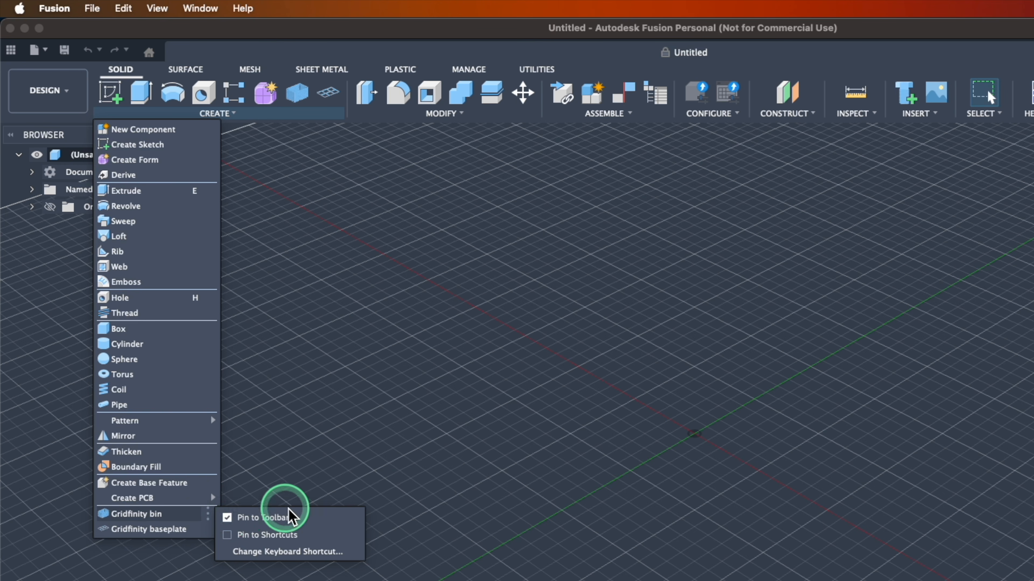
left_click(342, 263)
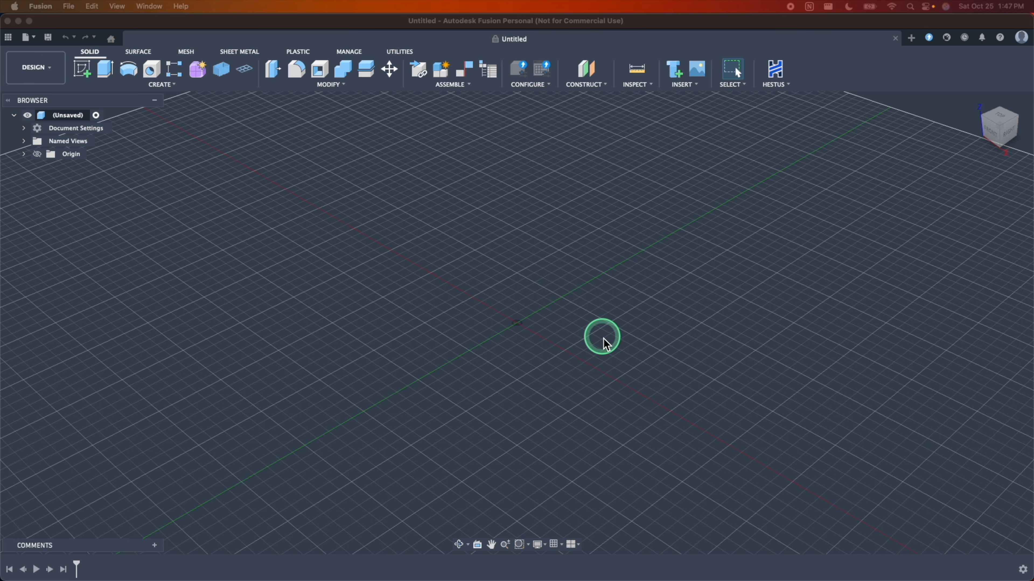
Browse the team hub's project list and open the Gridfinity Tutorial project.
left_click(8, 37)
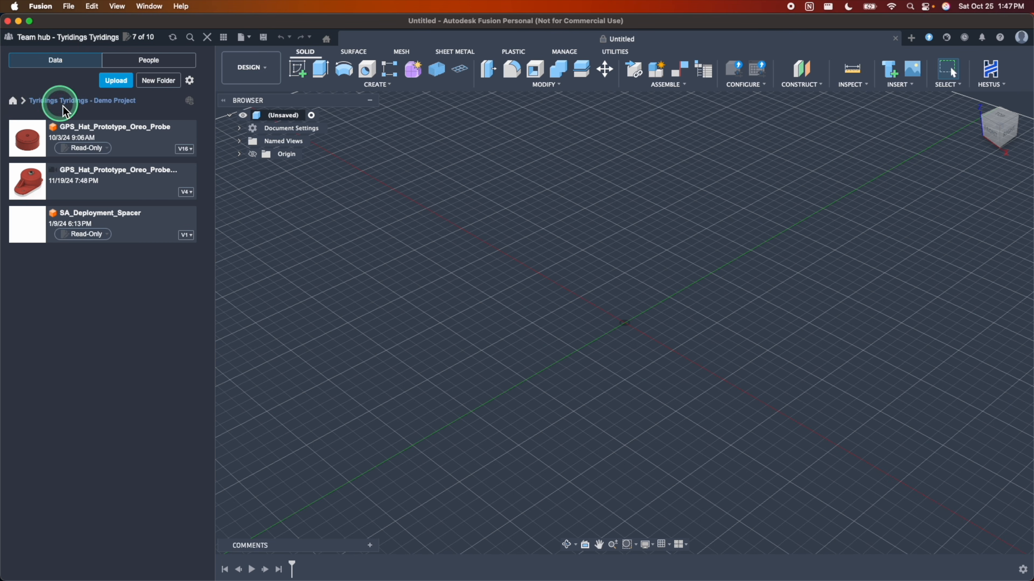
left_click(13, 102)
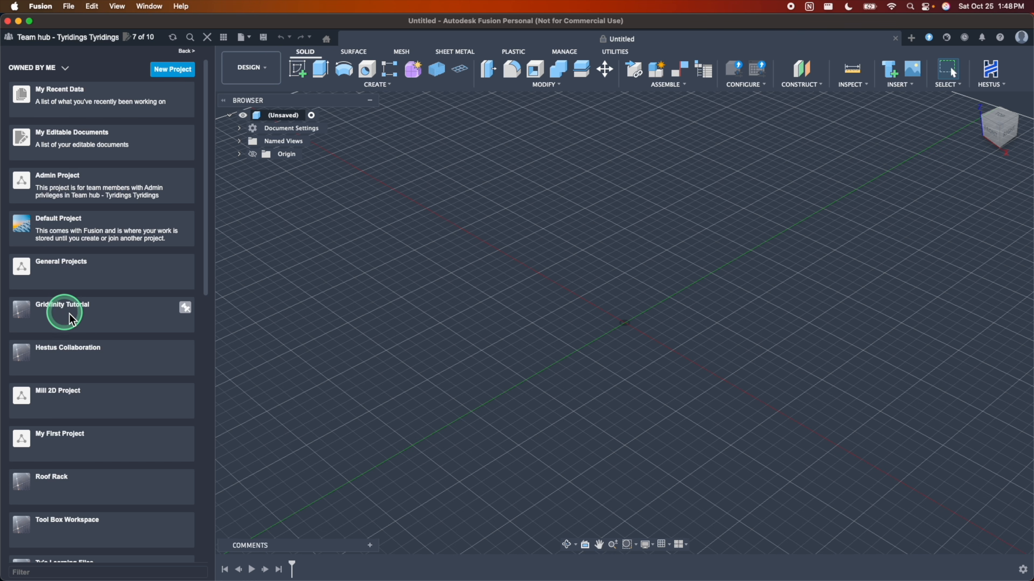
left_click(82, 320)
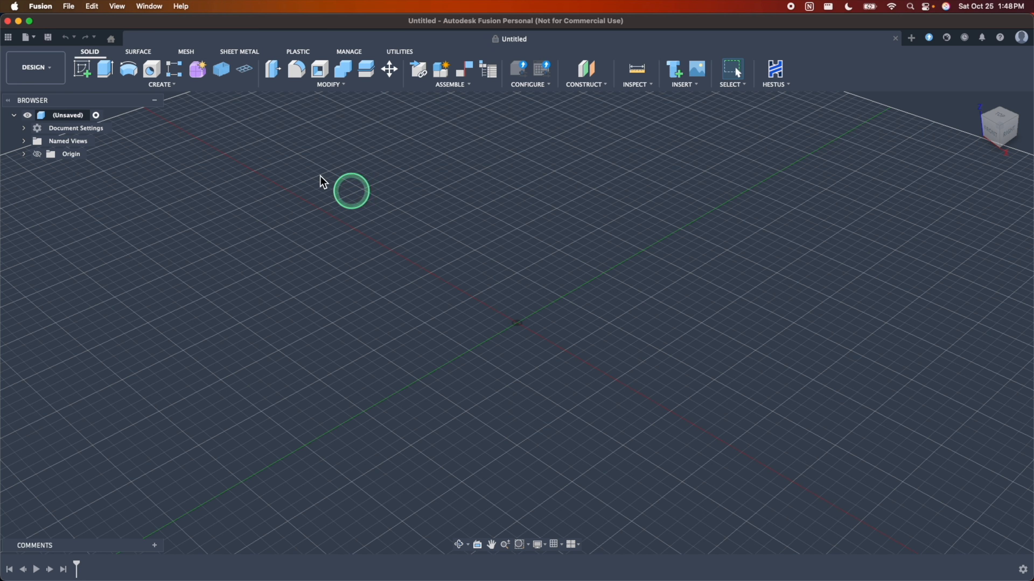
Save the untitled design as New_Gridfinity_Tutorial in the Gridfinity Tutorial project.
left_click(48, 38)
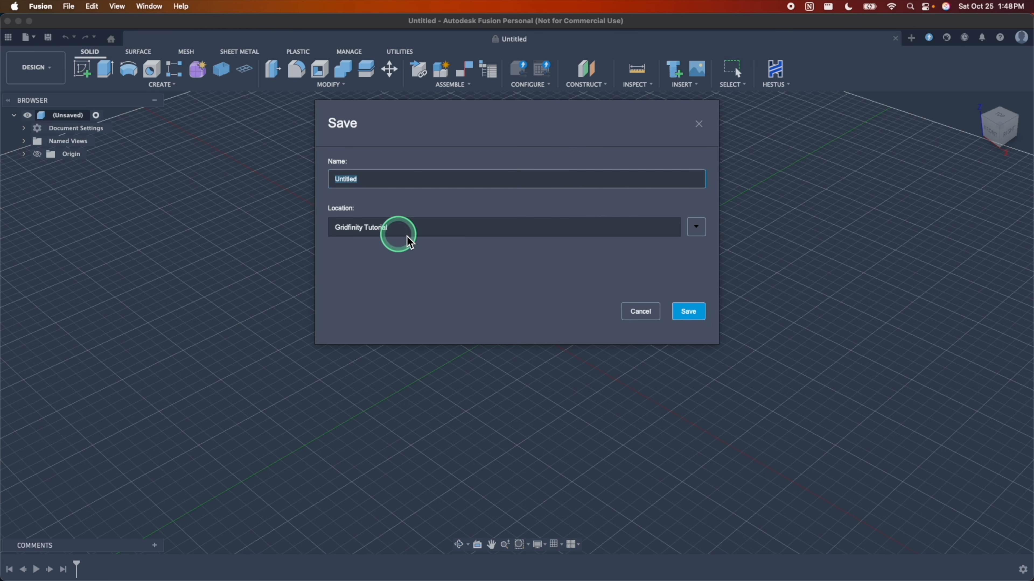
left_click(696, 227)
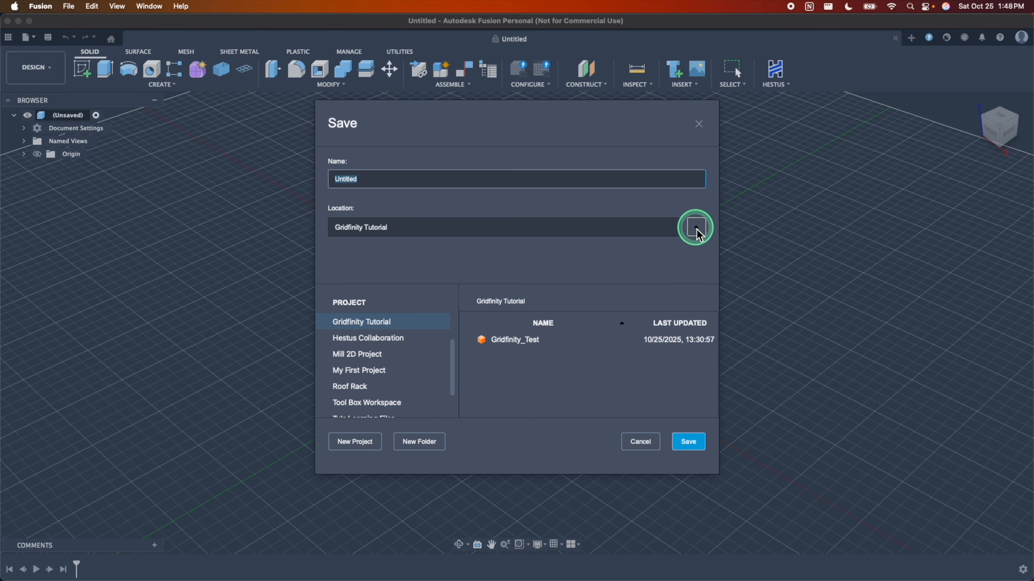
left_click(385, 321)
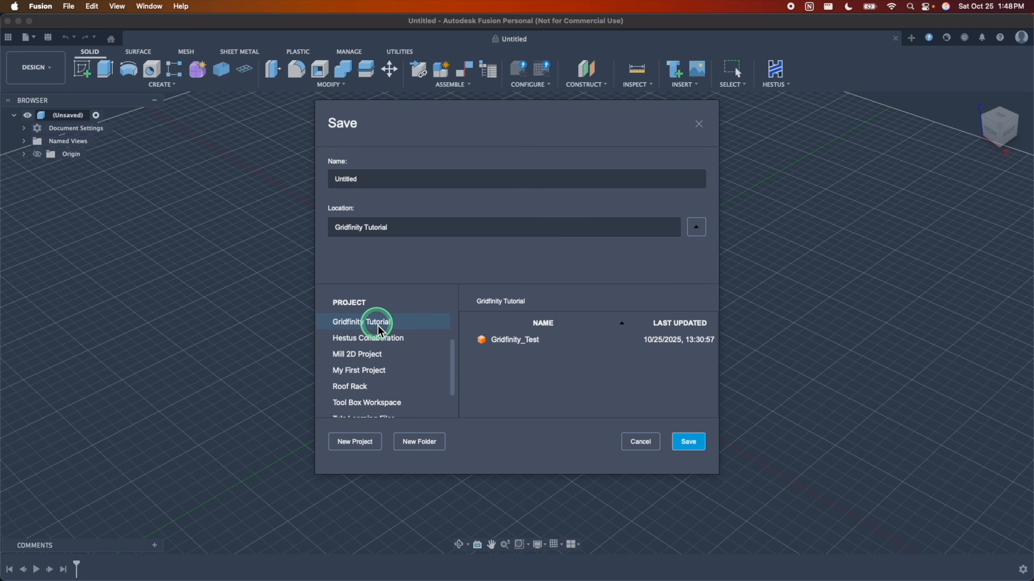
left_click(546, 371)
left_click(456, 182)
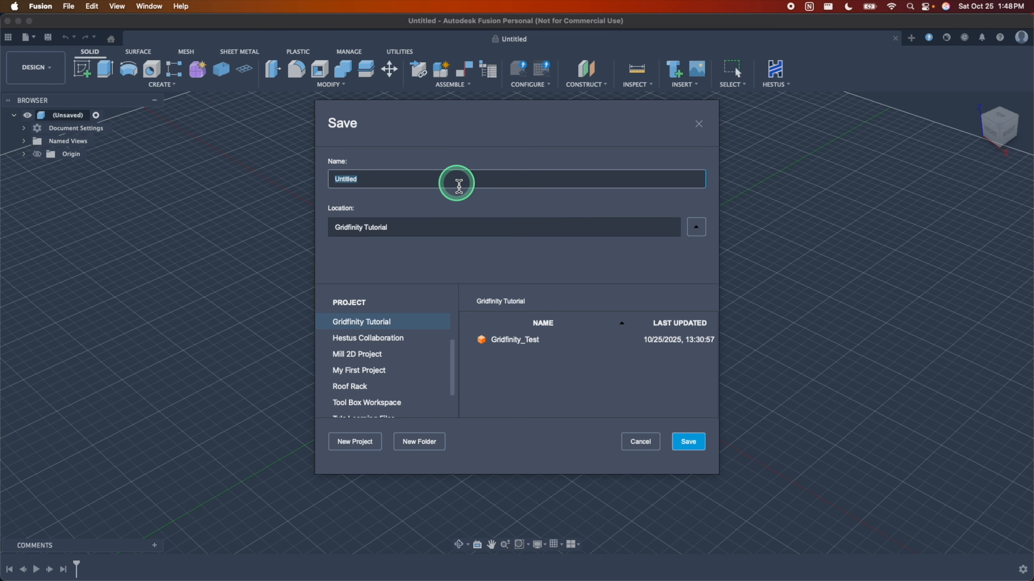
type("New_Gridfinity_Tutorial")
key("Return")
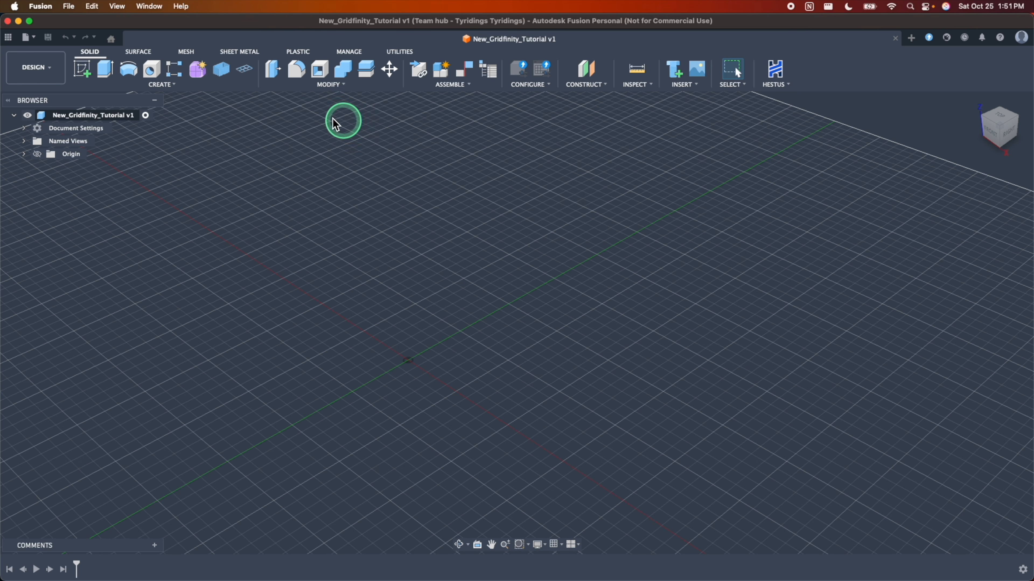
Start the Gridfinity baseplate command, look through its settings and widen the dialog.
left_click(174, 86)
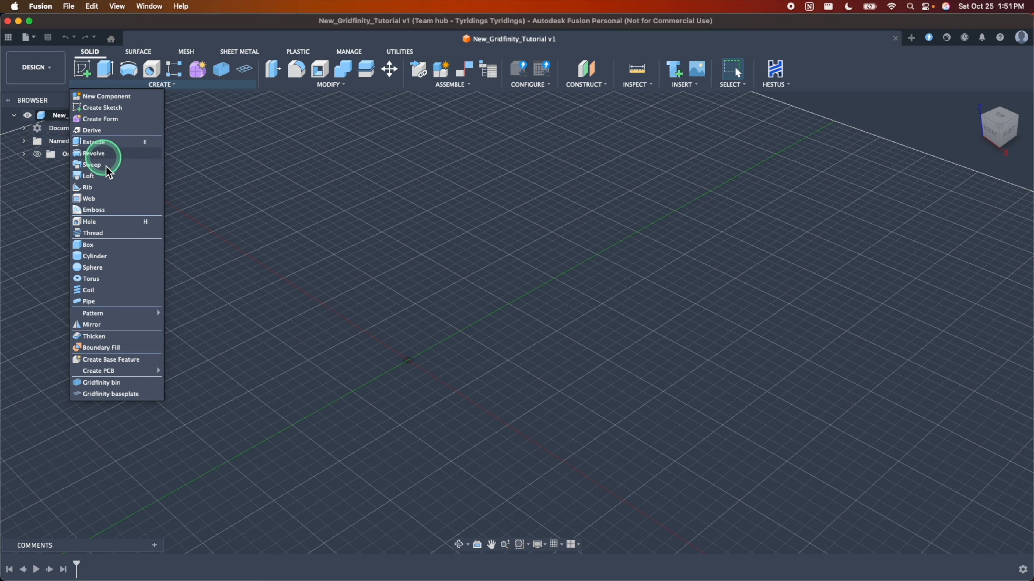
left_click(115, 395)
left_click_drag(606, 110, 547, 92)
scroll(511, 253, "down", 10)
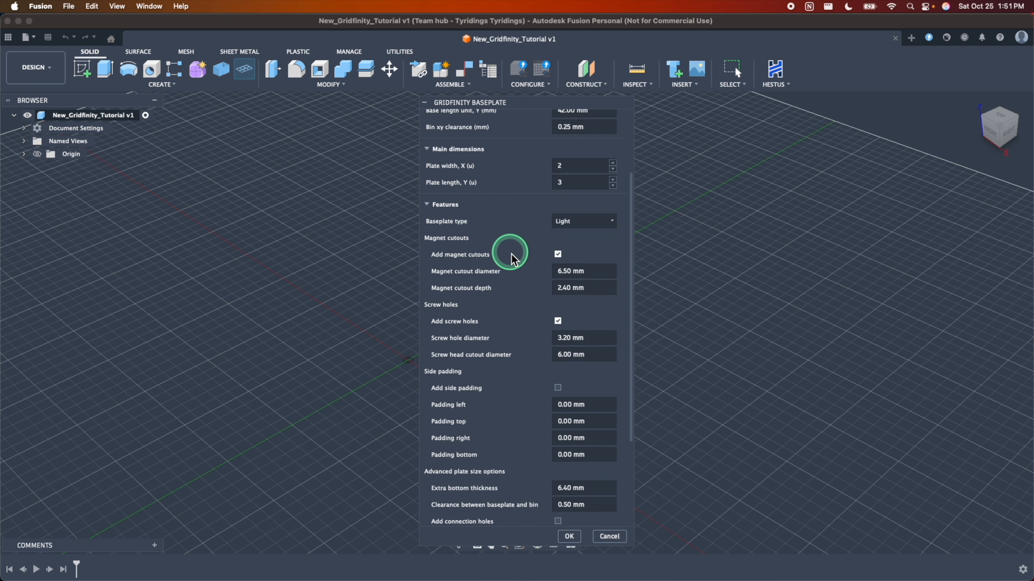
scroll(525, 323, "up", 10)
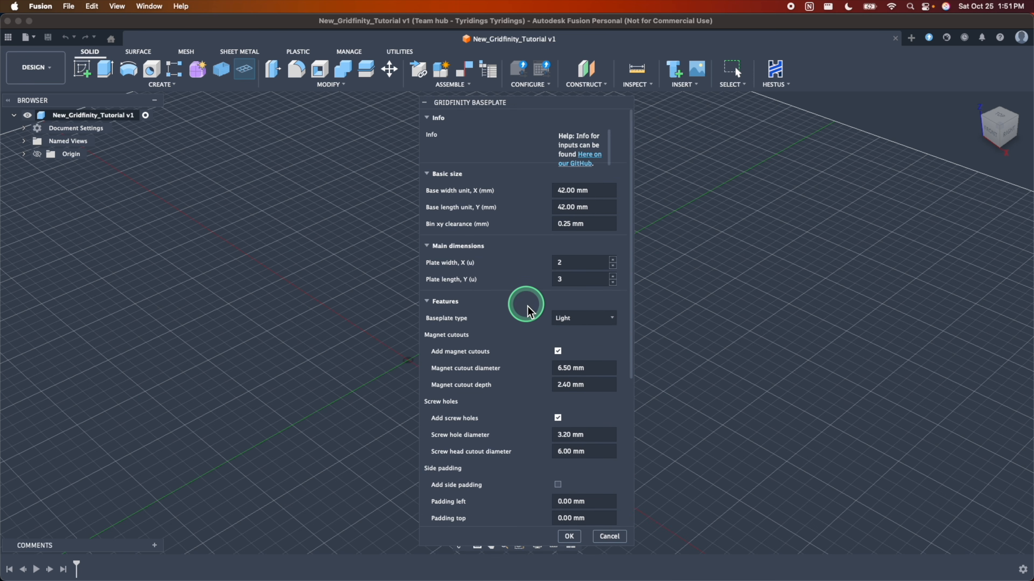
left_click_drag(614, 257, 748, 221)
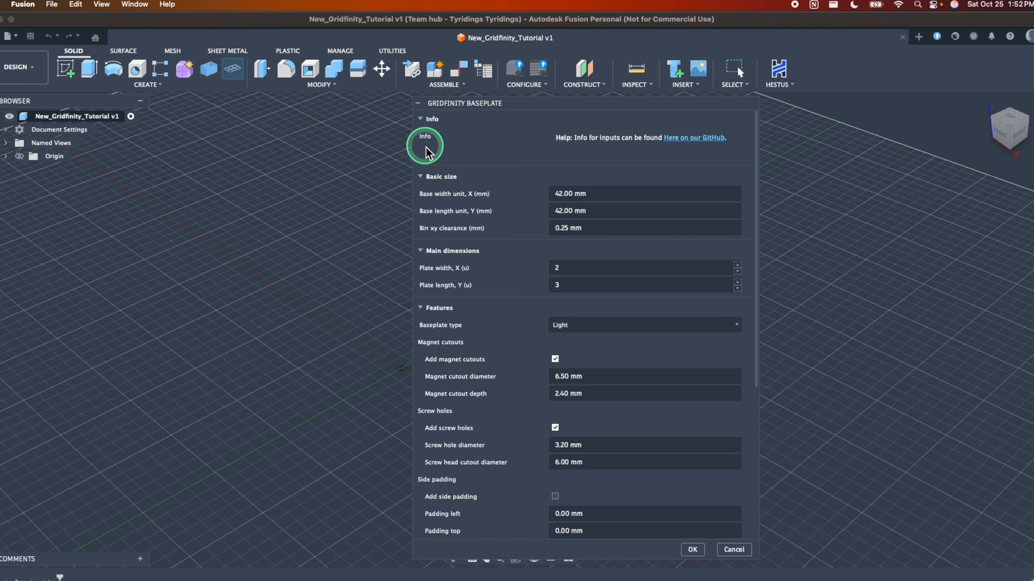
Open the add-in's GitHub help from the baseplate dialog and examine the baseplate generator options and the wiki's bin generator entry.
left_click(697, 139)
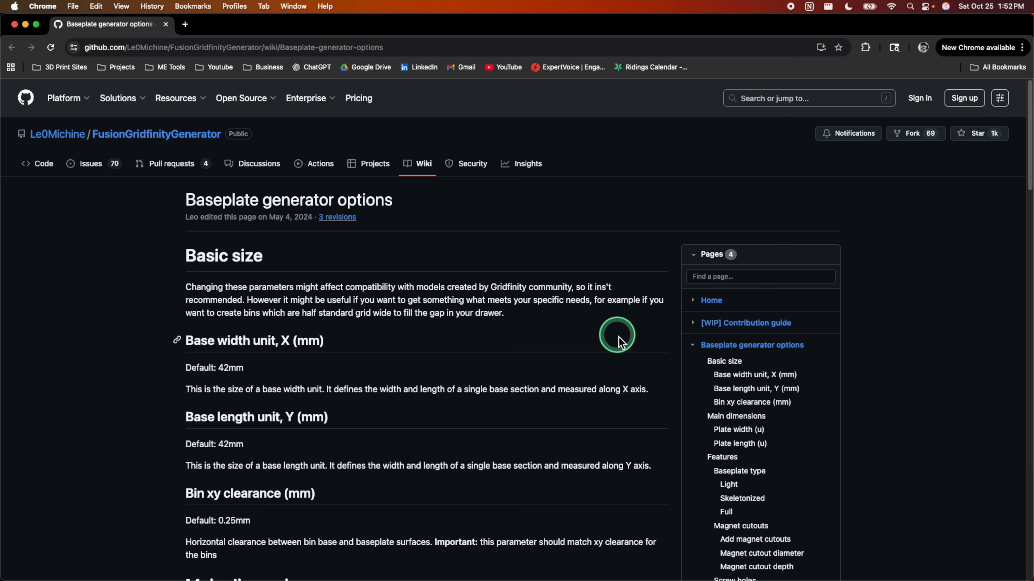
scroll(619, 337, "down", 6)
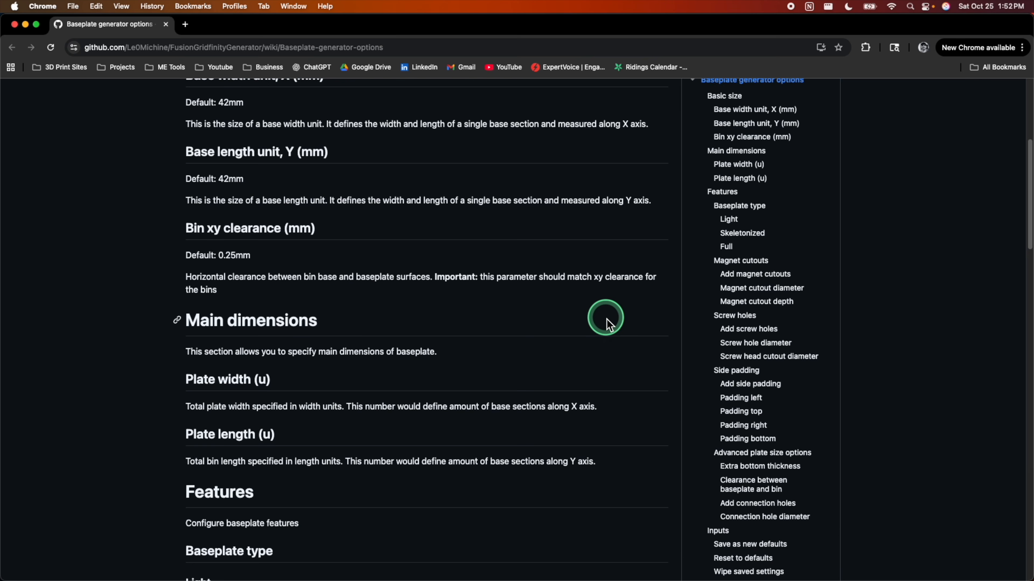
scroll(554, 339, "up", 8)
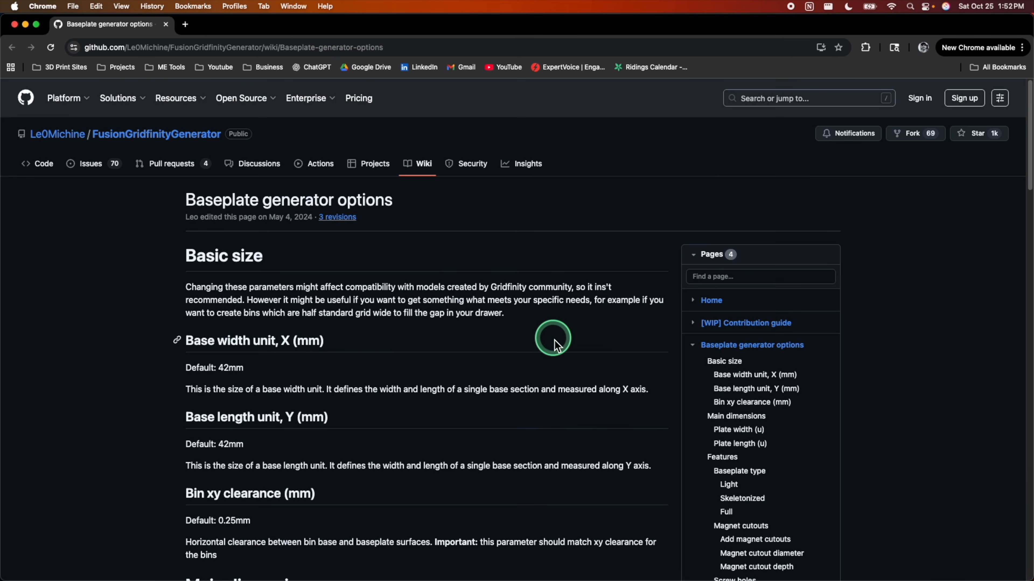
scroll(489, 323, "down", 3)
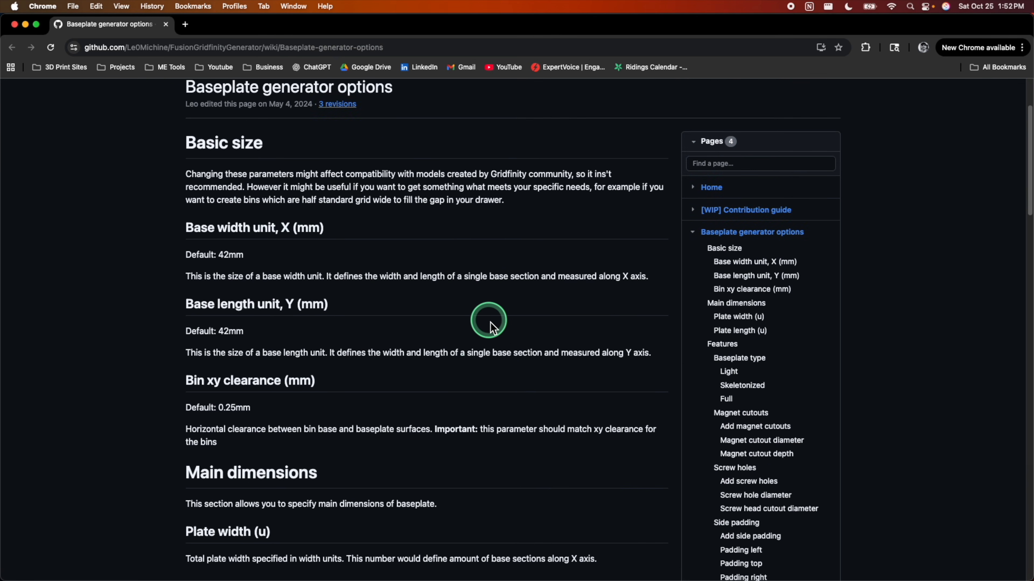
scroll(490, 322, "down", 6)
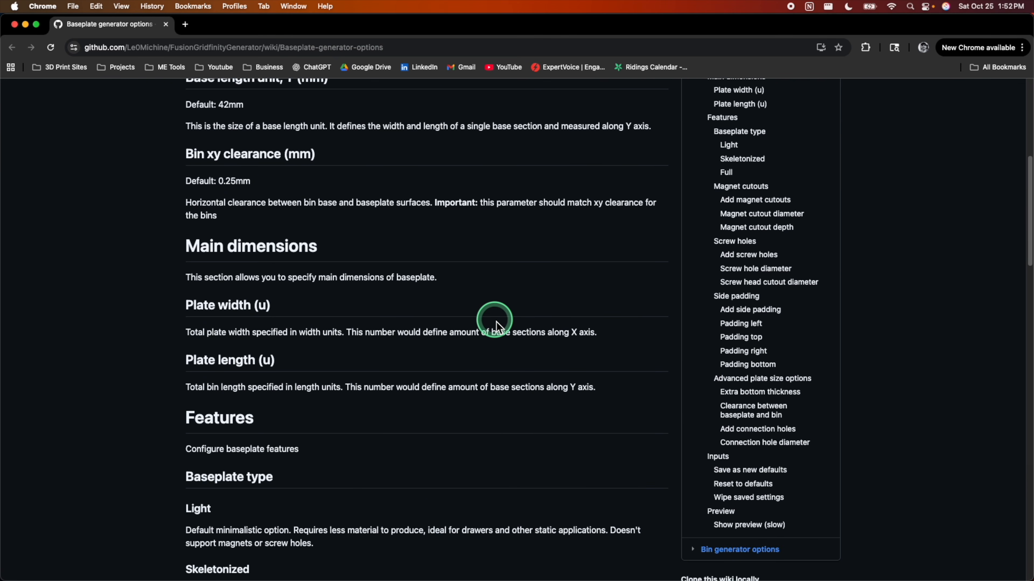
scroll(495, 322, "down", 1)
scroll(501, 326, "down", 20)
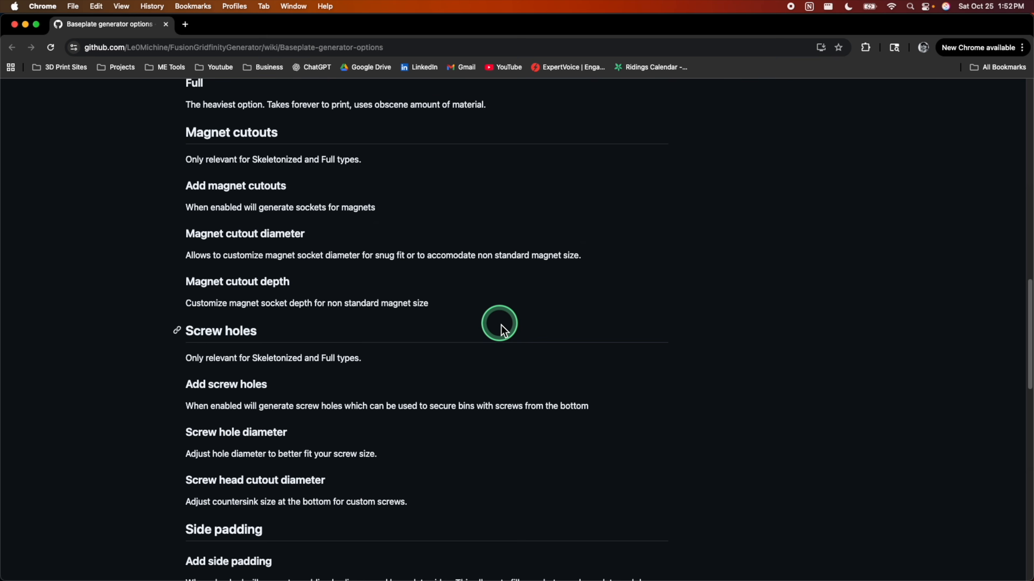
scroll(501, 325, "down", 10)
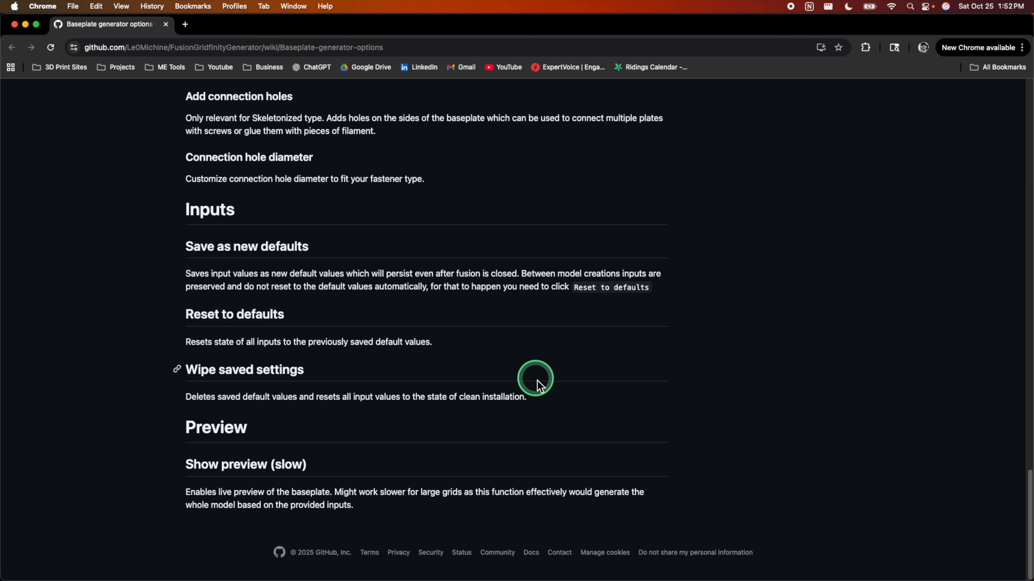
scroll(536, 380, "up", 20)
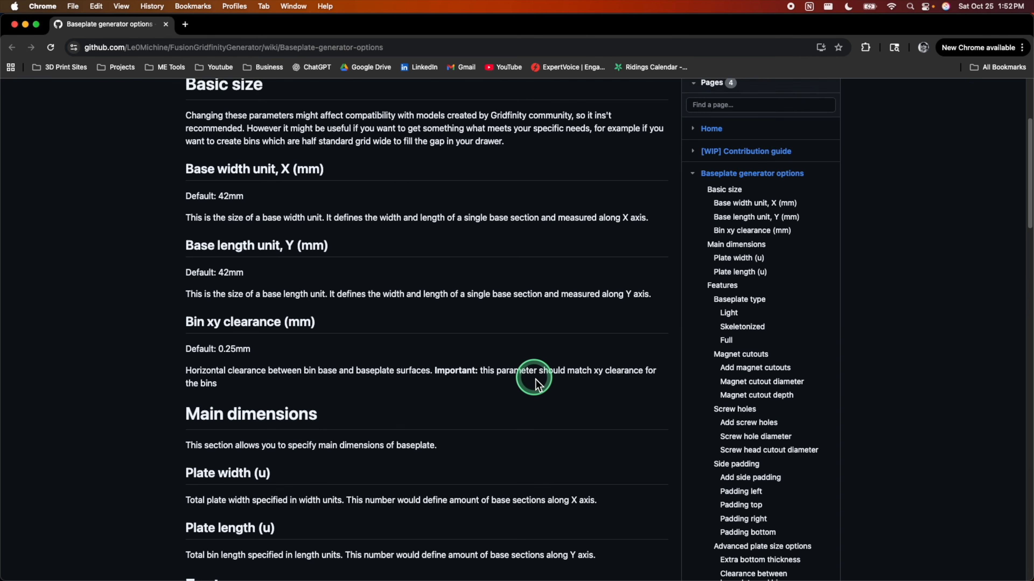
left_click(692, 208)
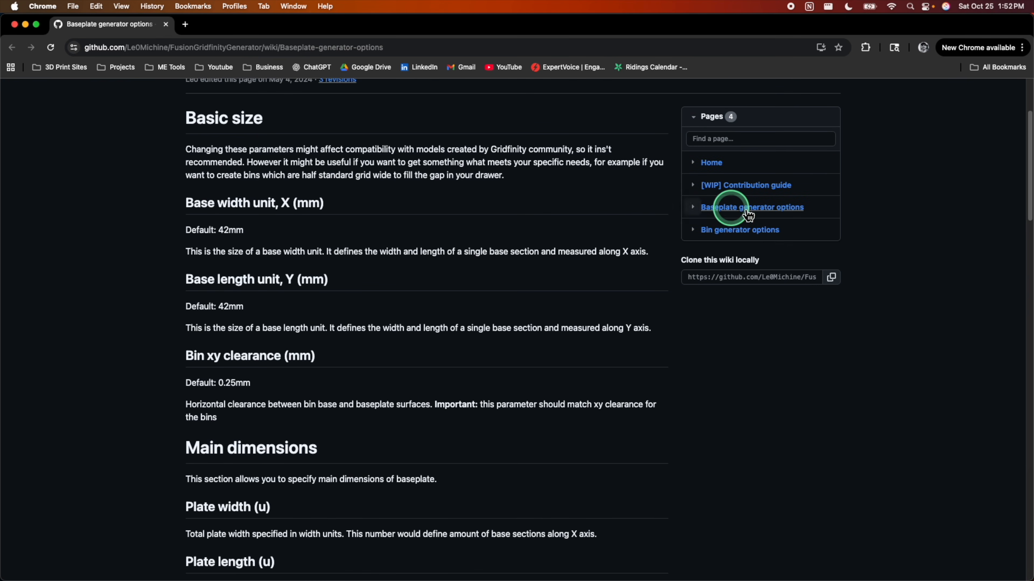
left_click(746, 239)
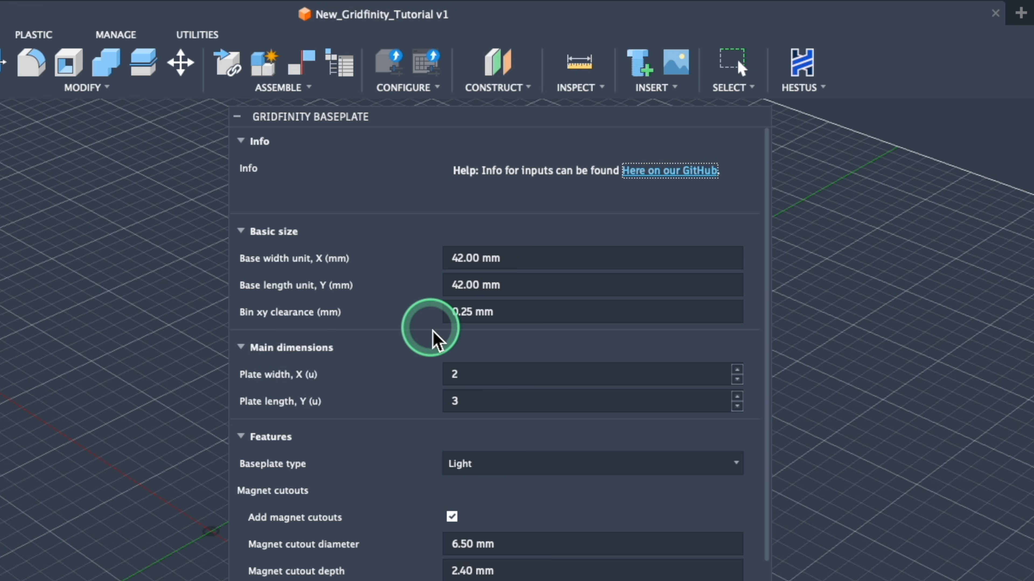
Move the baseplate dialog to the side of the canvas and turn on the live preview.
left_click(399, 232)
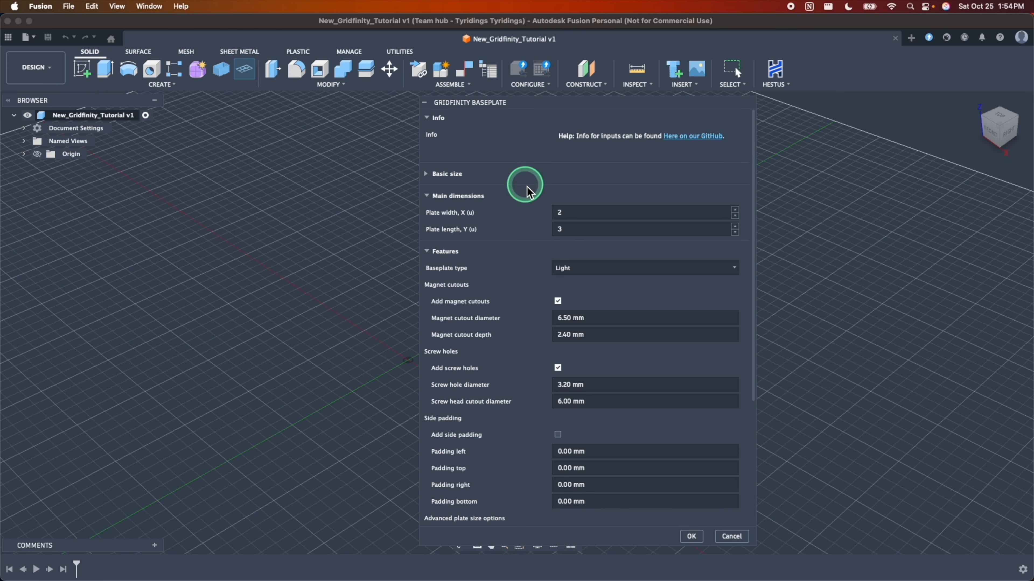
scroll(505, 205, "down", 5)
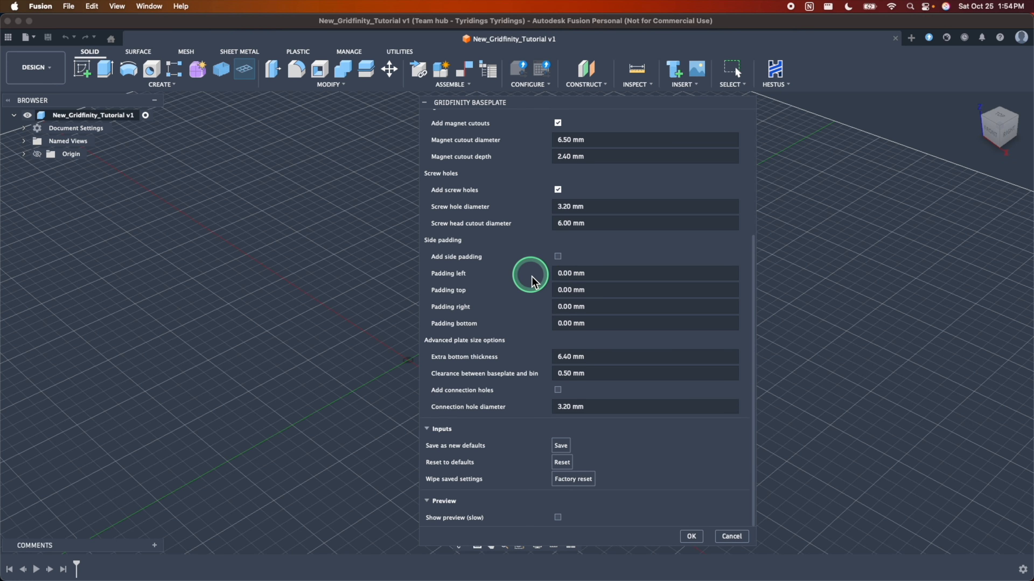
left_click_drag(580, 103, 792, 105)
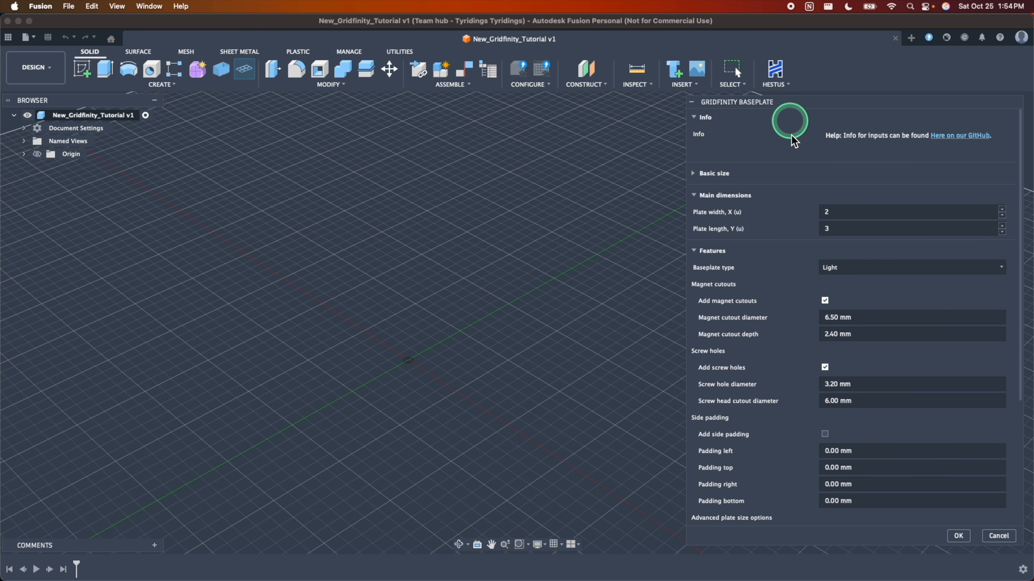
scroll(783, 199, "down", 5)
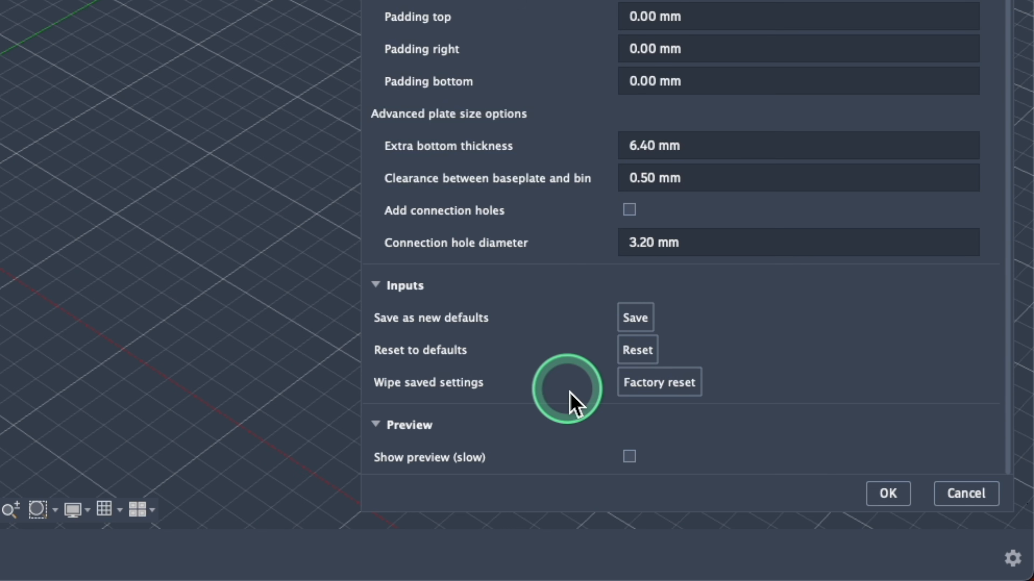
left_click(628, 457)
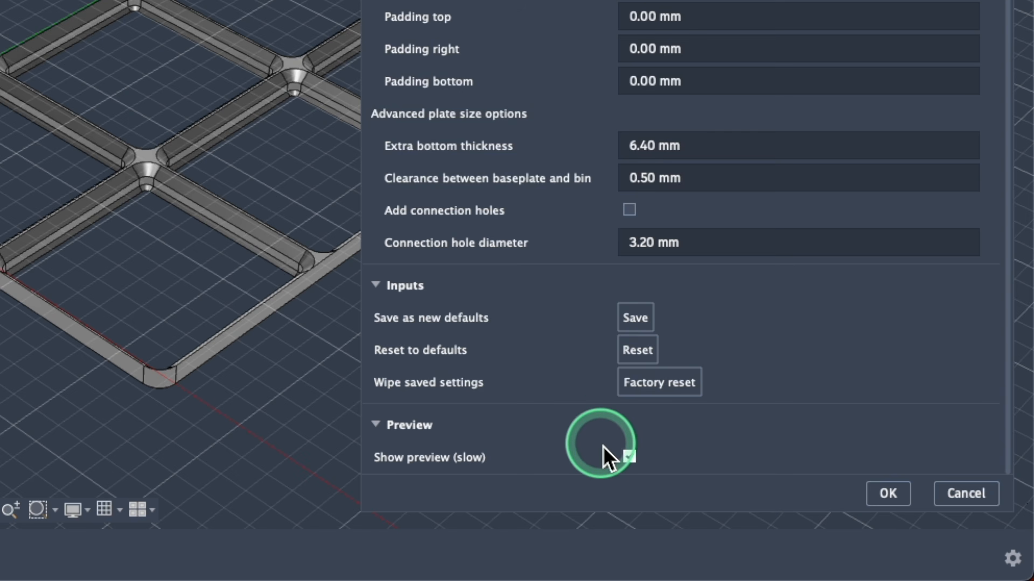
Try a plate width of 3 units, return it to 2 units, and inspect the previewed grid.
scroll(547, 429, "up", 5)
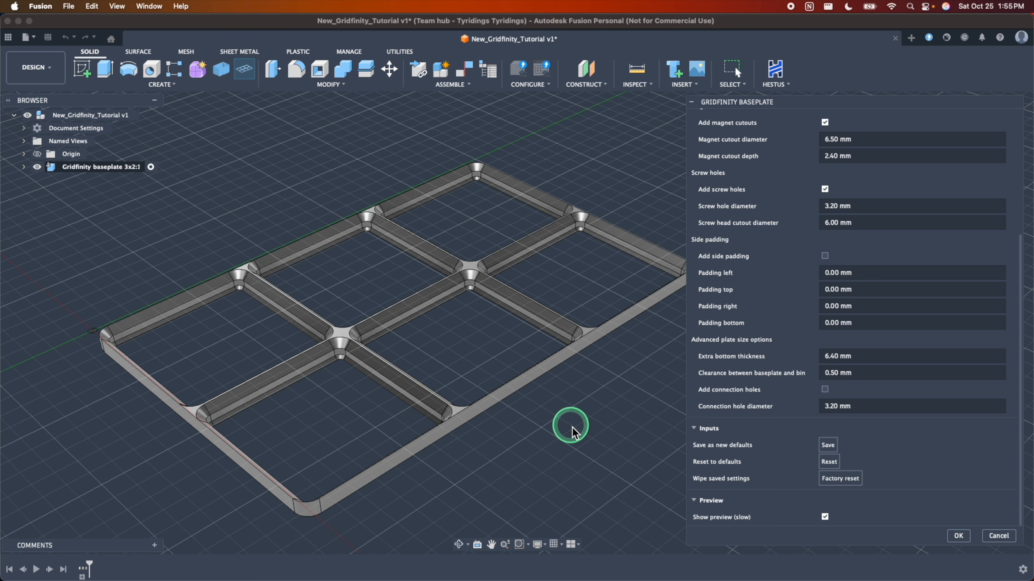
scroll(793, 381, "up", 3)
scroll(793, 381, "up", 2)
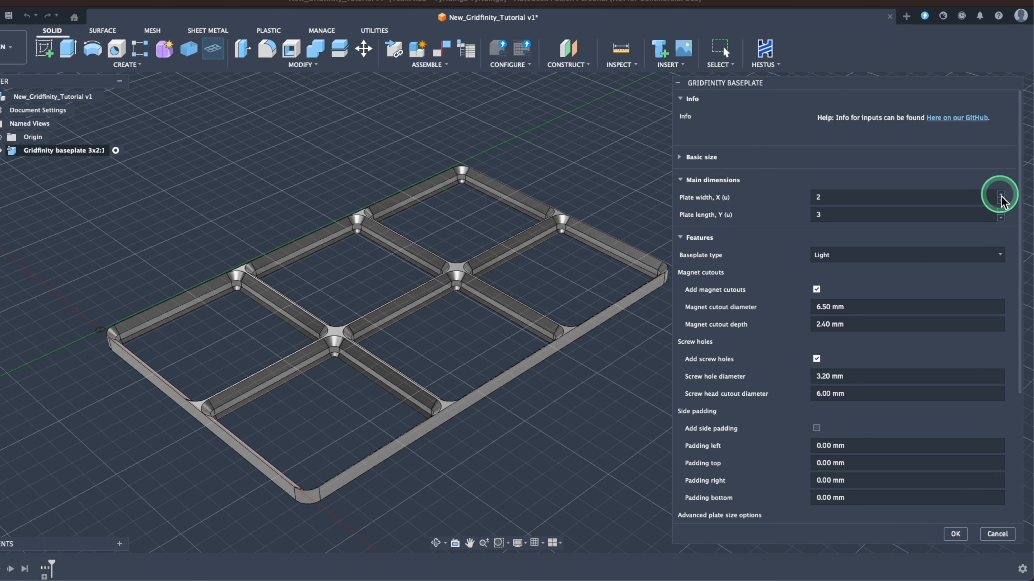
left_click(996, 142)
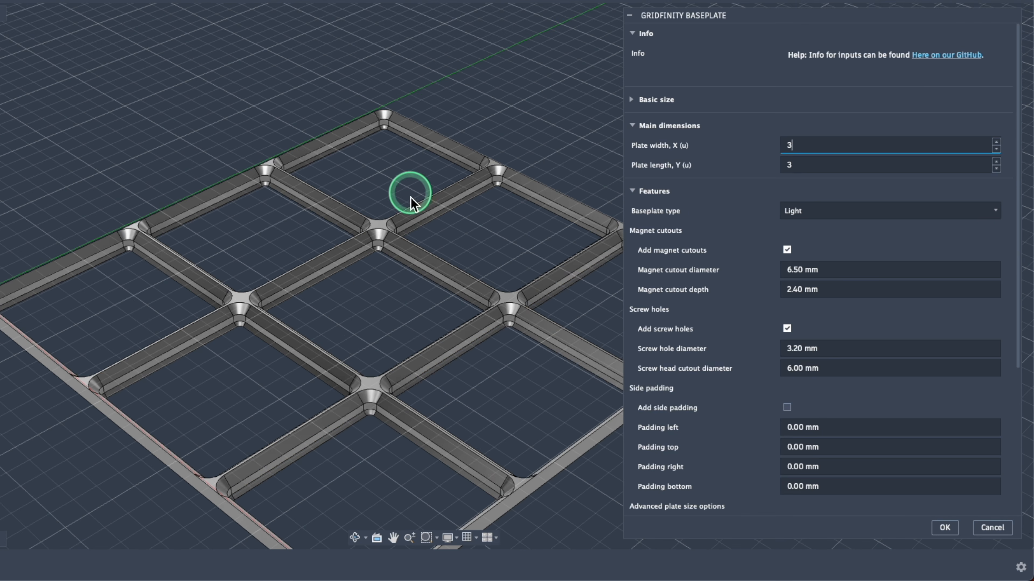
left_click(995, 168)
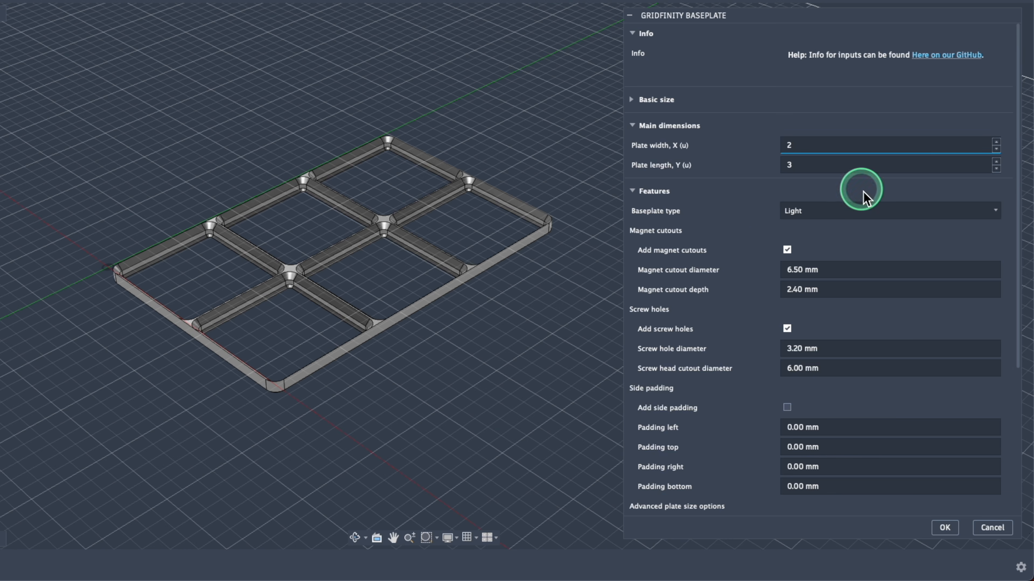
scroll(408, 220, "down", 3)
scroll(386, 218, "up", 5)
scroll(374, 220, "up", 4)
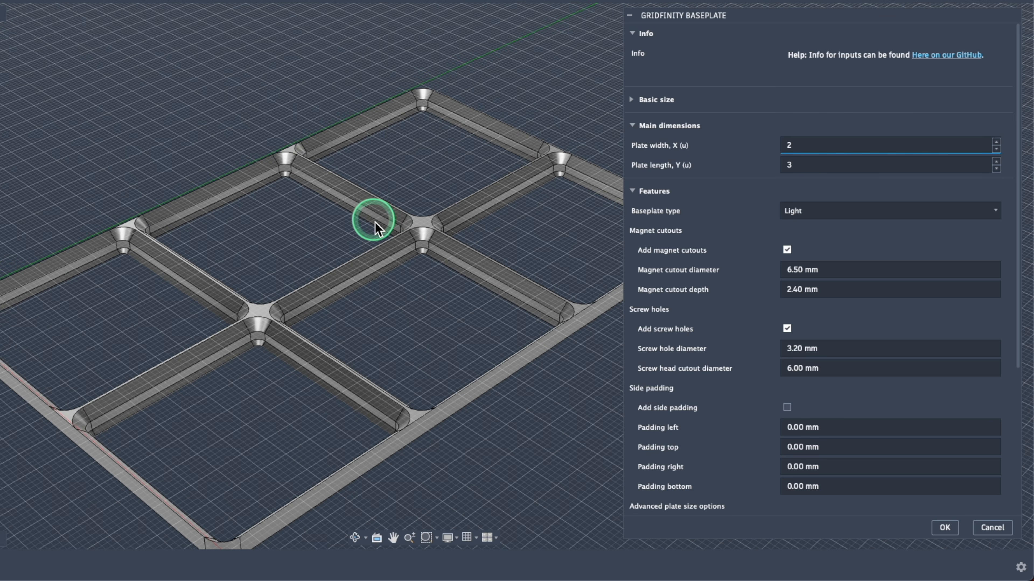
Inspect the previewed grid, then try the Skeletonized and Full baseplate types and return the type to Light.
scroll(374, 223, "down", 6)
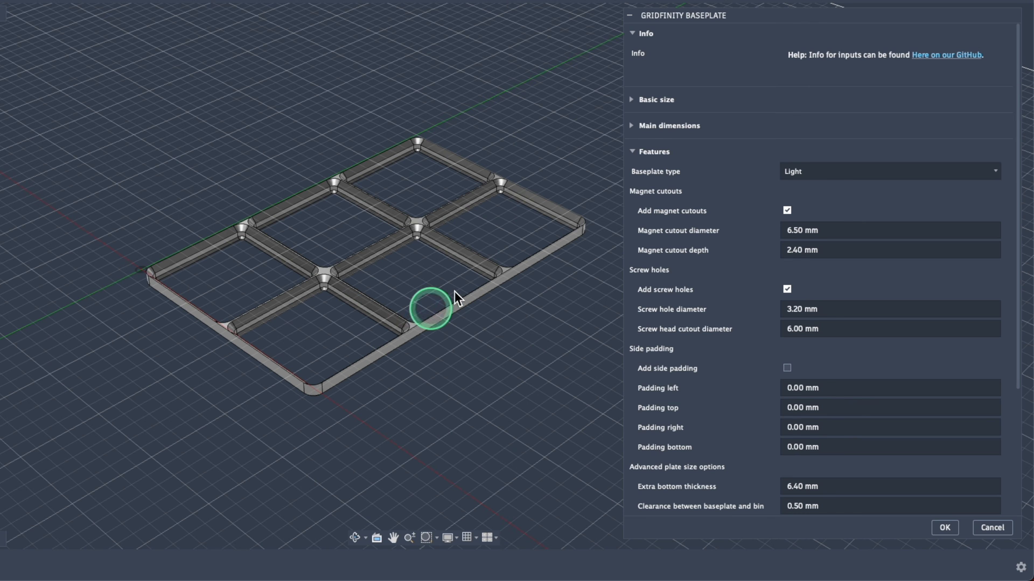
scroll(462, 304, "up", 5)
scroll(464, 304, "up", 3)
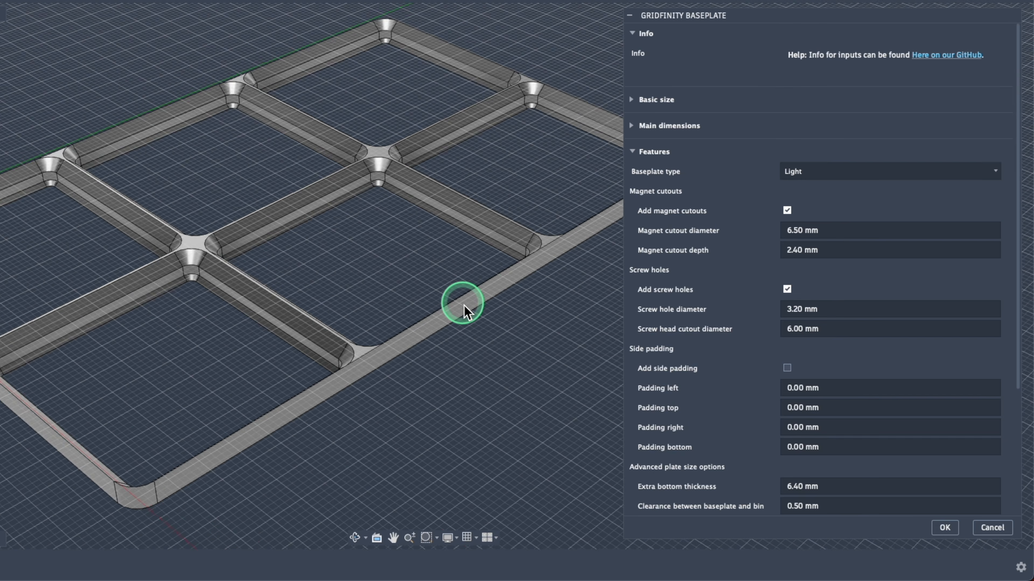
scroll(463, 305, "down", 5)
mouse_move(494, 347)
middle_mouse_down("shift")
mouse_move(501, 308)
mouse_move(493, 361)
mouse_move(511, 344)
middle_mouse_up("shift")
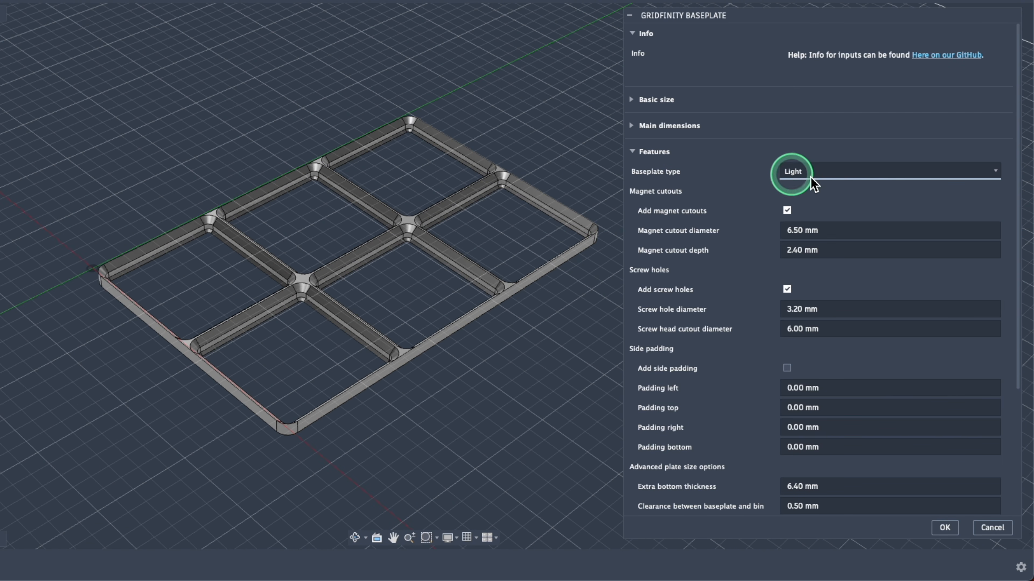
left_click(767, 177)
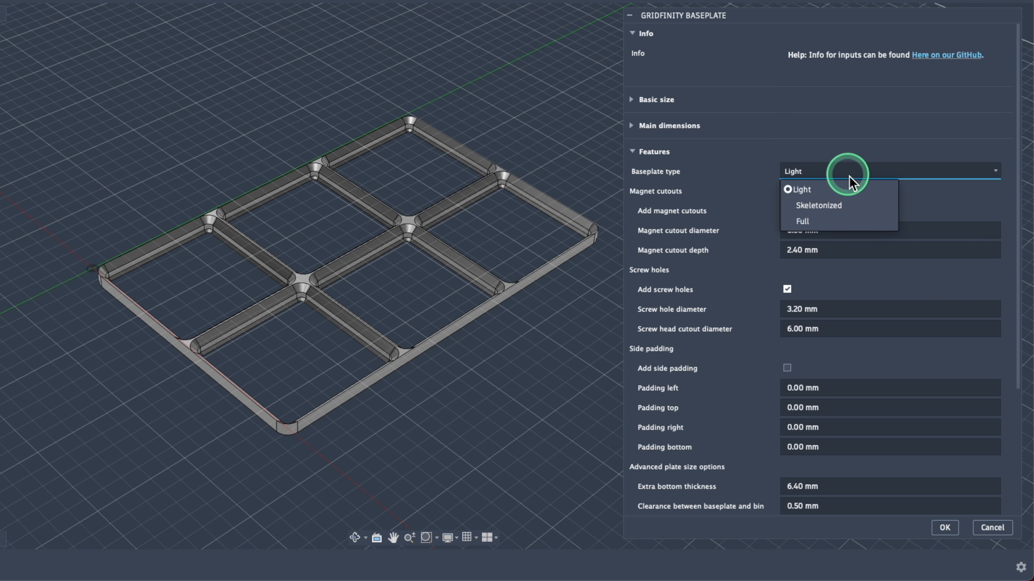
left_click(840, 207)
left_click(844, 179)
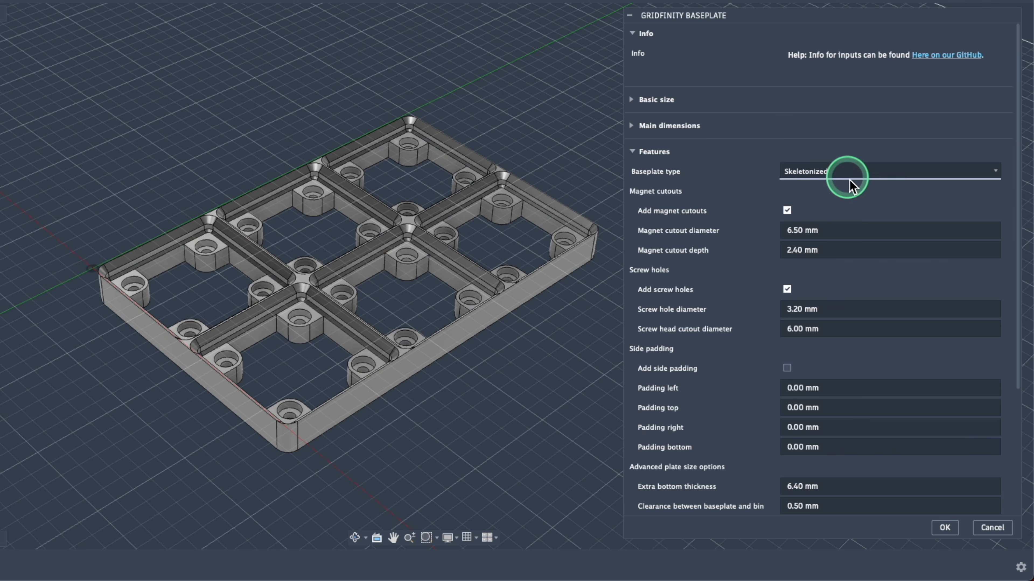
left_click(840, 219)
left_click(842, 178)
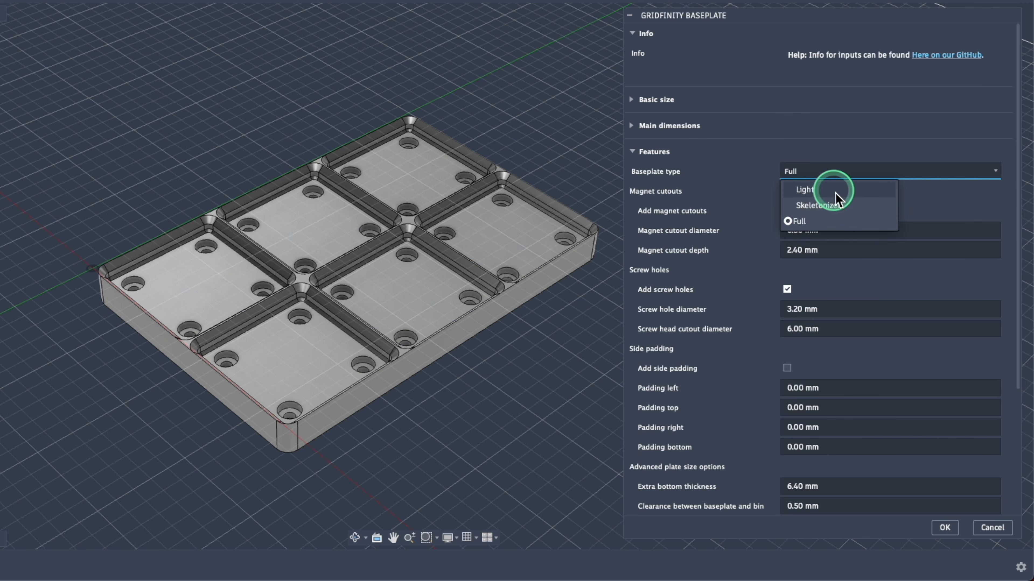
left_click(834, 190)
Switch the baseplate type to Skeletonized once more and back to Light to compare the two.
left_click(825, 175)
left_click(826, 208)
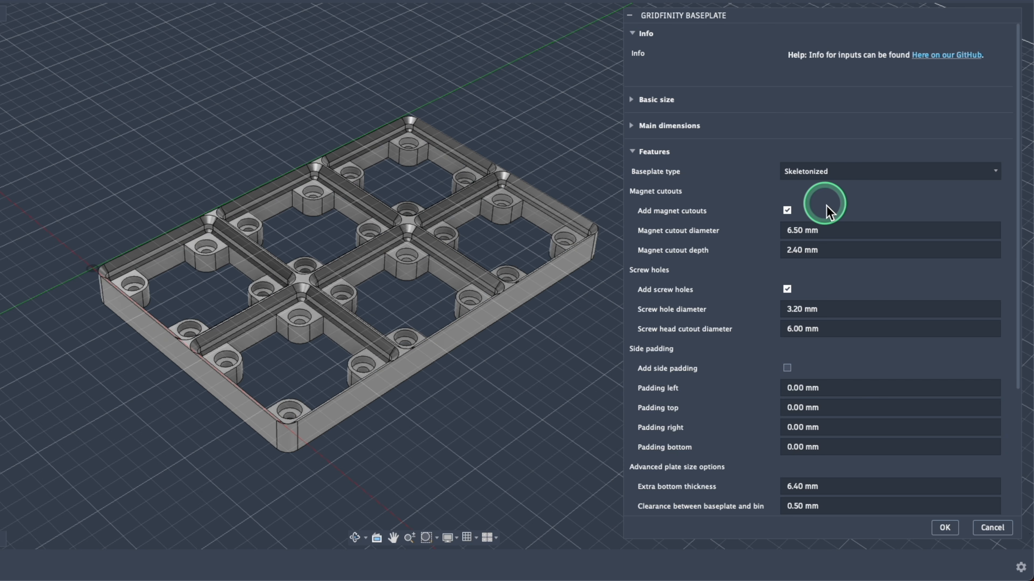
left_click(832, 179)
left_click(833, 196)
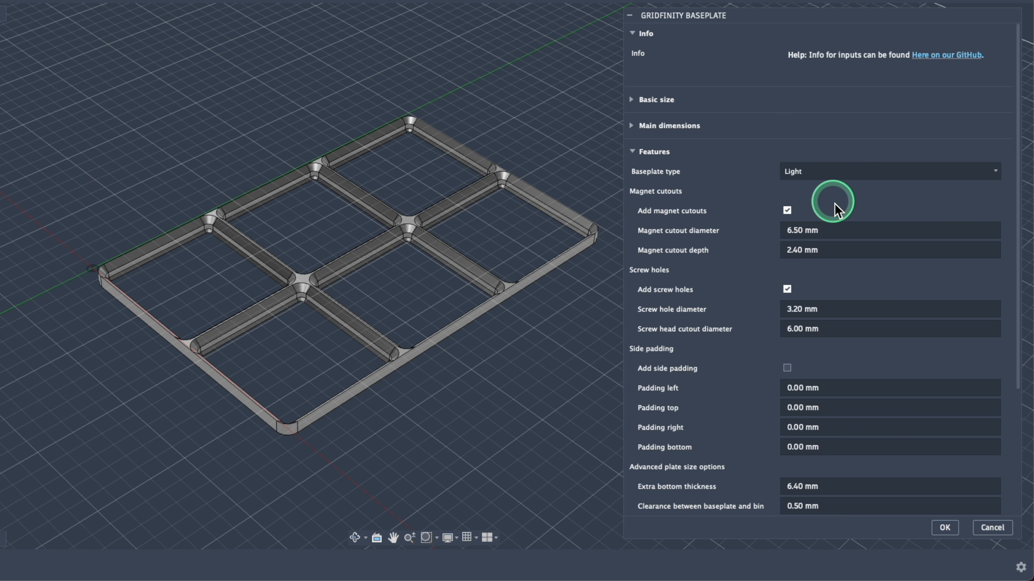
Set the baseplate type to Skeletonized.
left_click(826, 176)
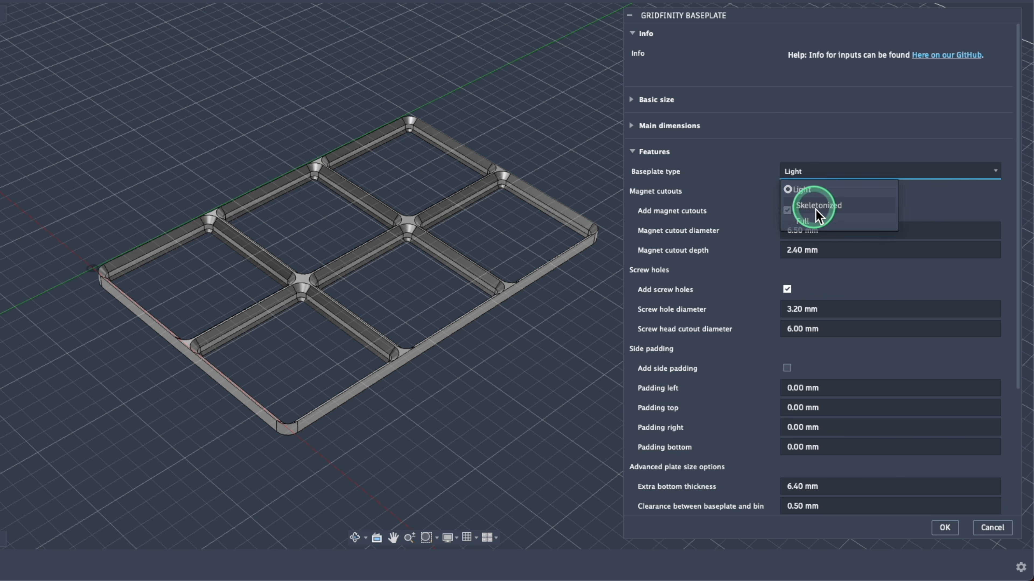
left_click(815, 206)
scroll(322, 261, "down", 2)
scroll(331, 264, "up", 2)
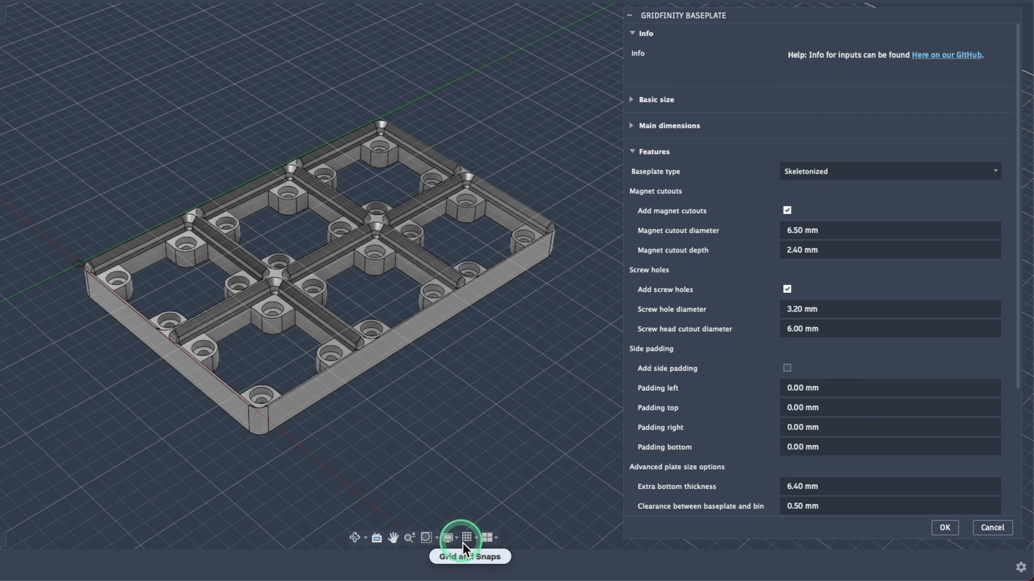
Hide the layout grid in the canvas and look closer at the previewed baseplate.
left_click(467, 538)
left_click(471, 458)
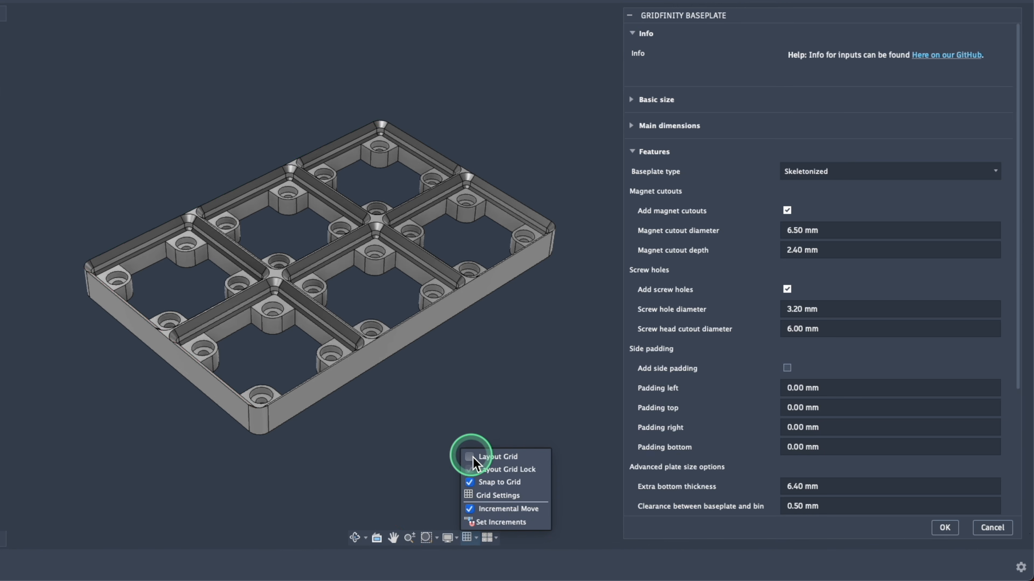
scroll(480, 393, "down", 2)
scroll(468, 330, "up", 2)
scroll(338, 277, "up", 3)
scroll(339, 278, "down", 3)
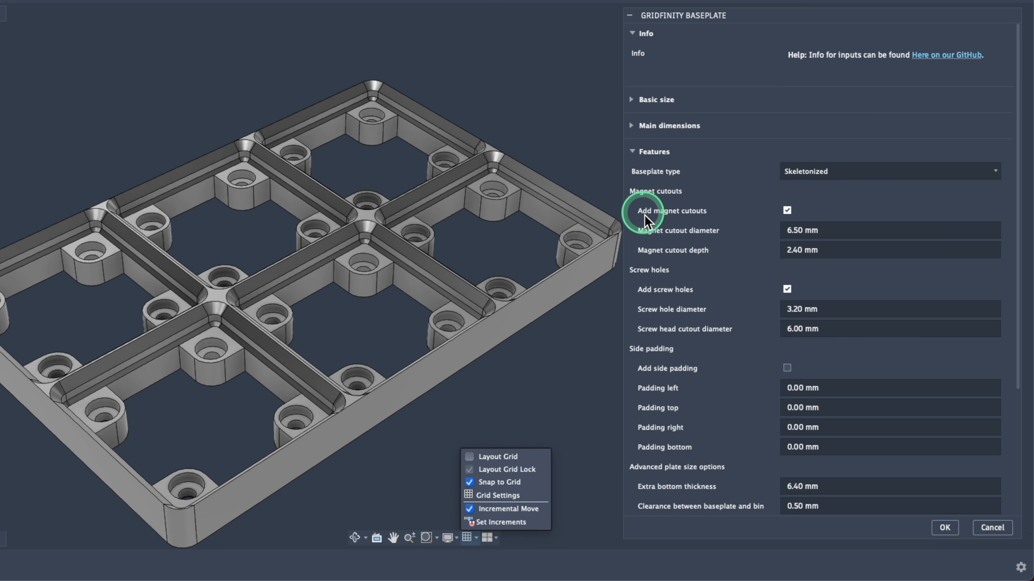
Try the skeletonized baseplate without cutouts, and with magnet cutouts but no screw holes, inspecting the preview.
left_click(787, 210)
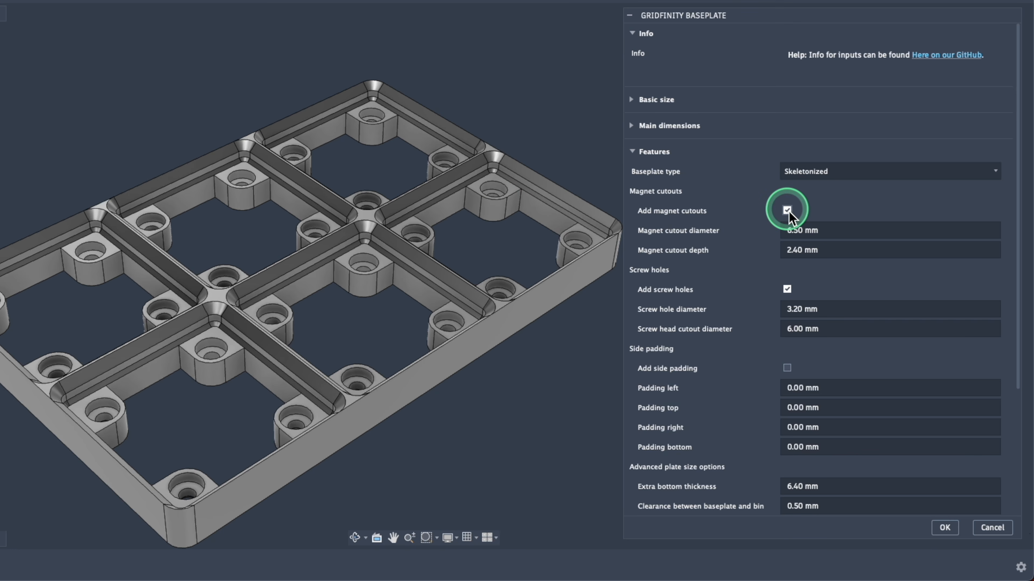
left_click(787, 289)
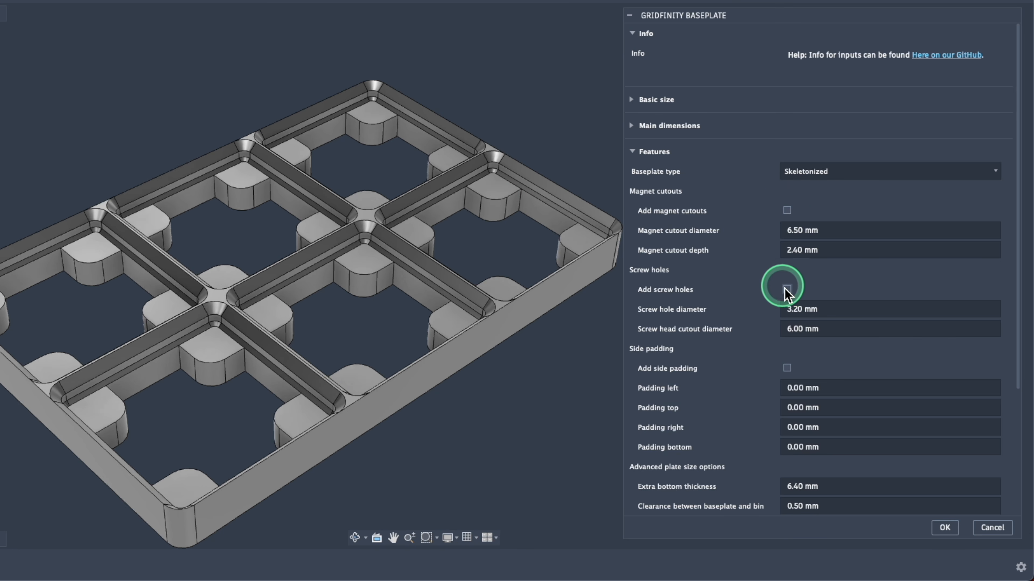
left_click(787, 211)
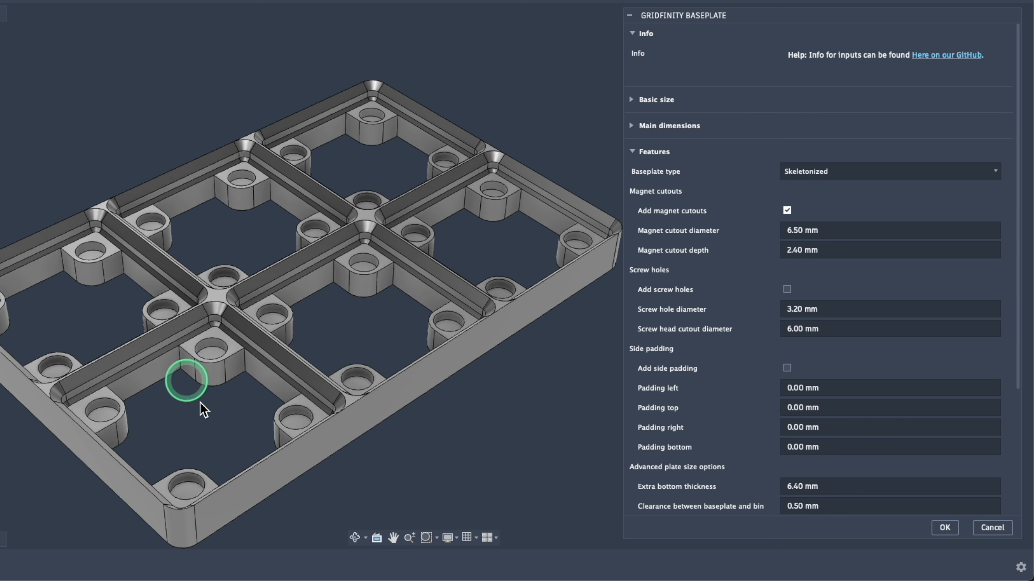
middle_click_drag(443, 346, 431, 330, "shift")
middle_click_drag(425, 287, 492, 296, "shift")
scroll(507, 293, "up", 1)
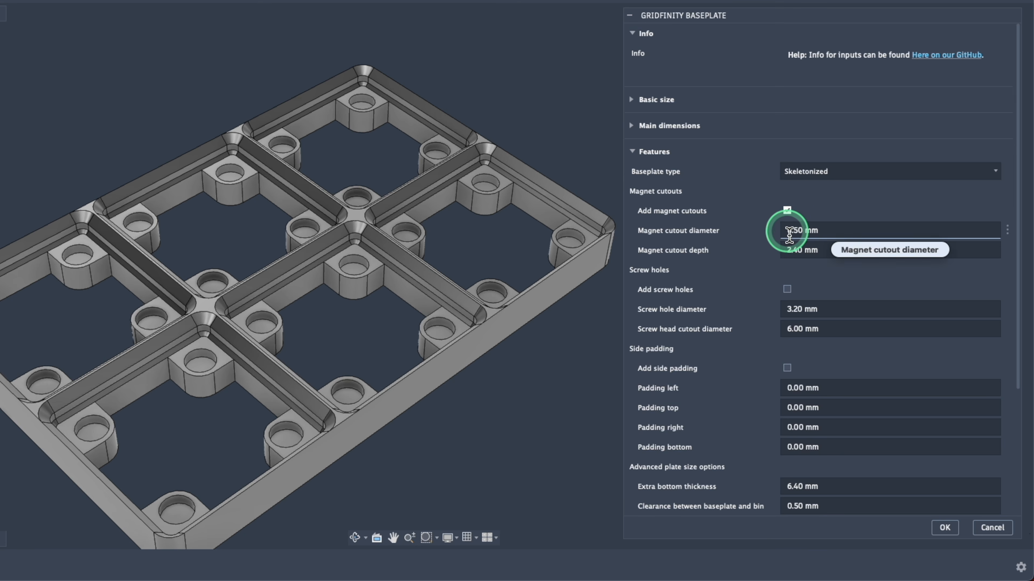
Turn off the magnet cutouts, turn on the screw holes, and inspect the holes from above and below.
left_click(788, 212)
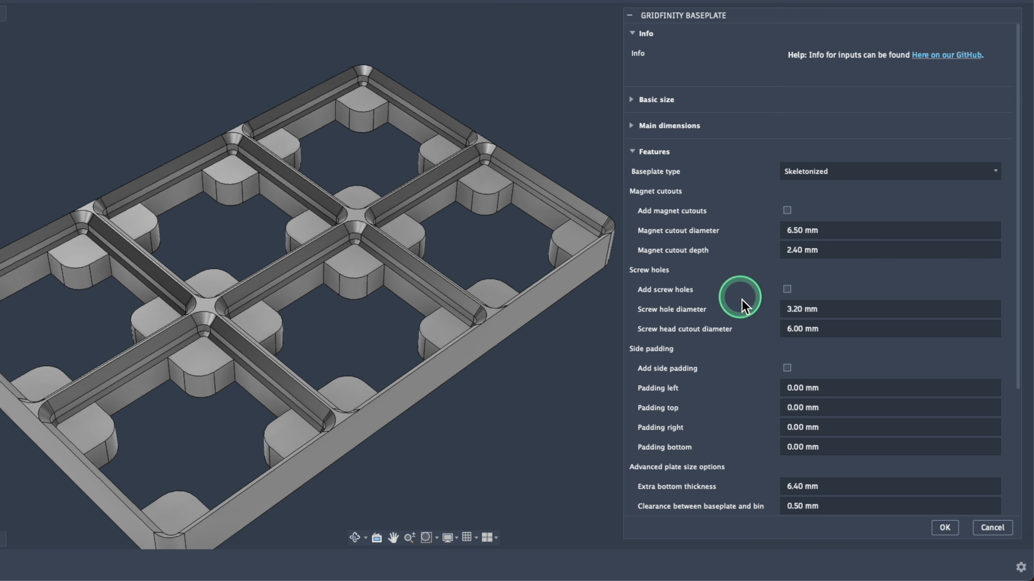
left_click(786, 289)
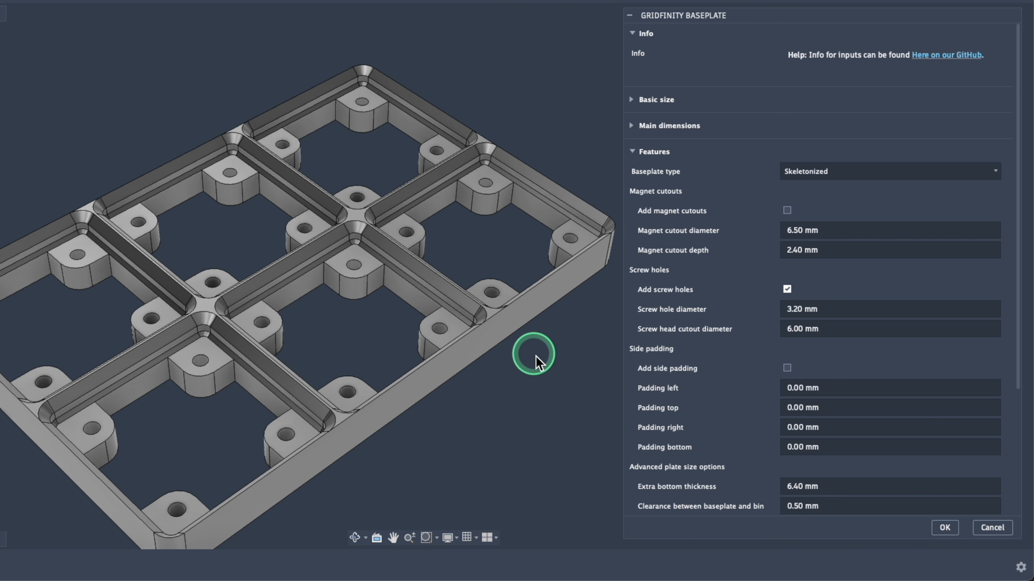
middle_click_drag(536, 353, 541, 249, "shift")
middle_click_drag(543, 246, 496, 407, "shift")
middle_click_drag(524, 210, 530, 231, "shift")
middle_click(514, 309)
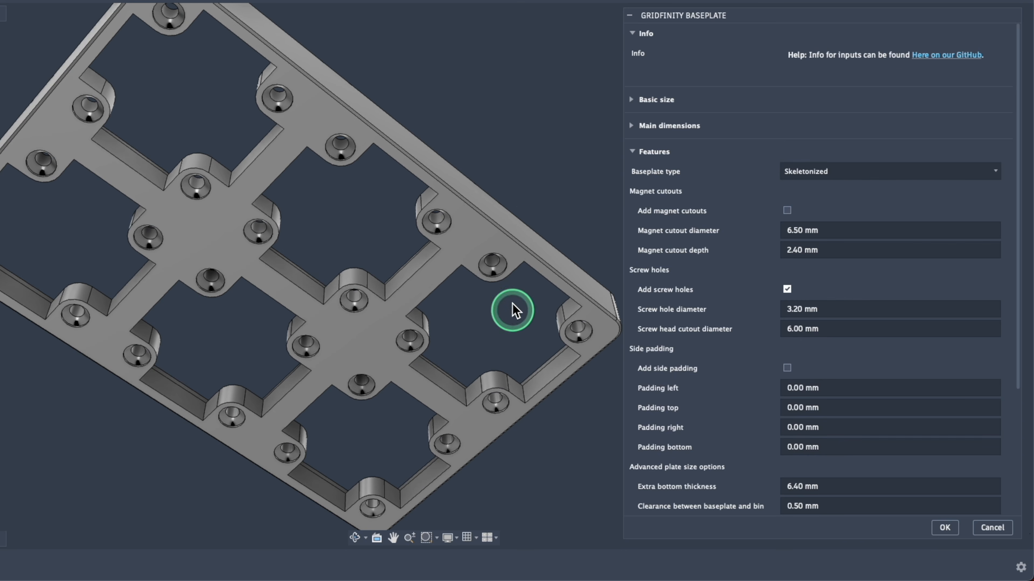
middle_click_drag(510, 191, 476, 235, "shift")
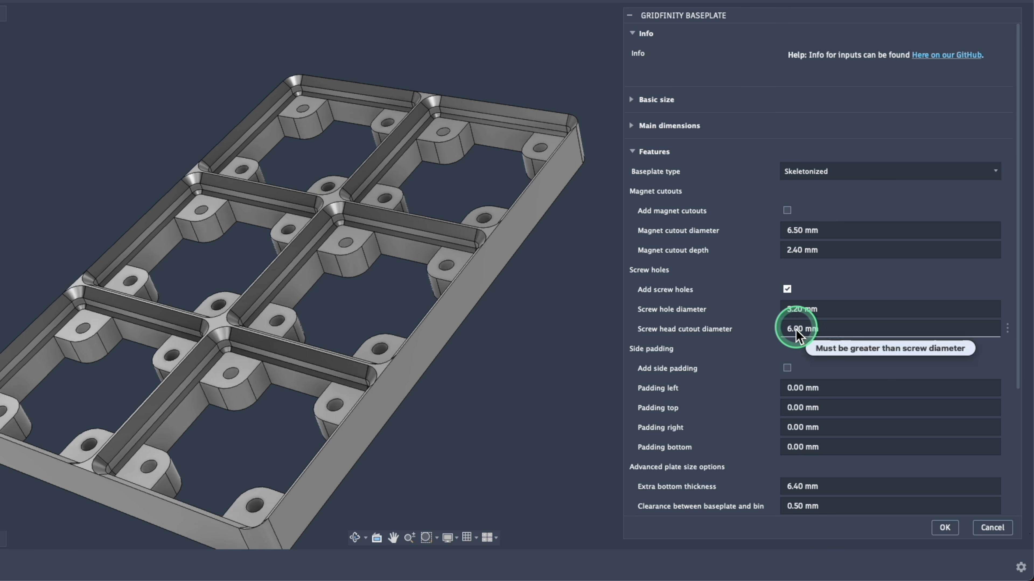
Turn off the baseplate's screw holes.
left_click(748, 281)
scroll(748, 276, "down", 3)
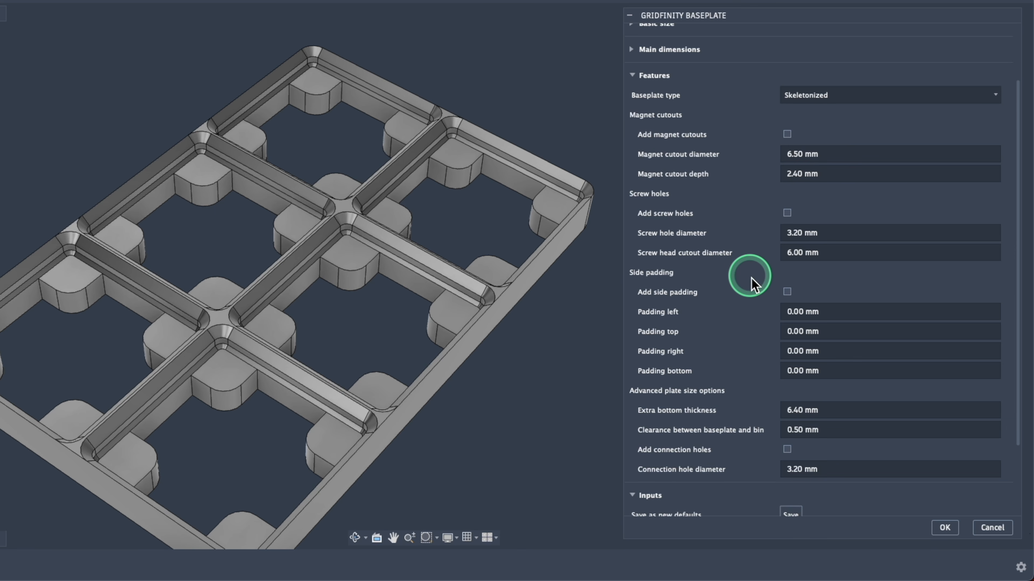
scroll(470, 250, "down", 2)
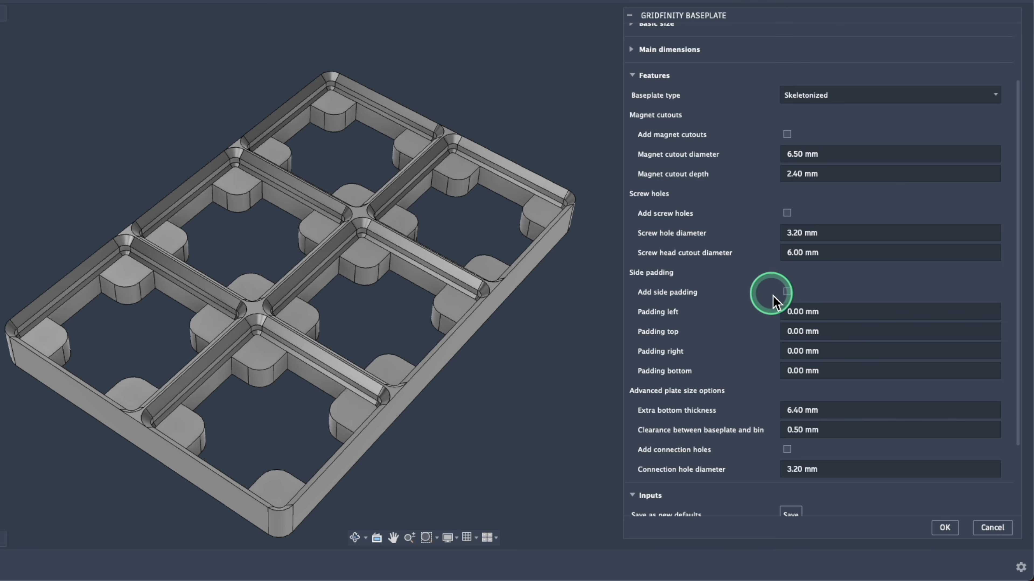
Enable side padding and set the left padding to 2 mm.
left_click(787, 292)
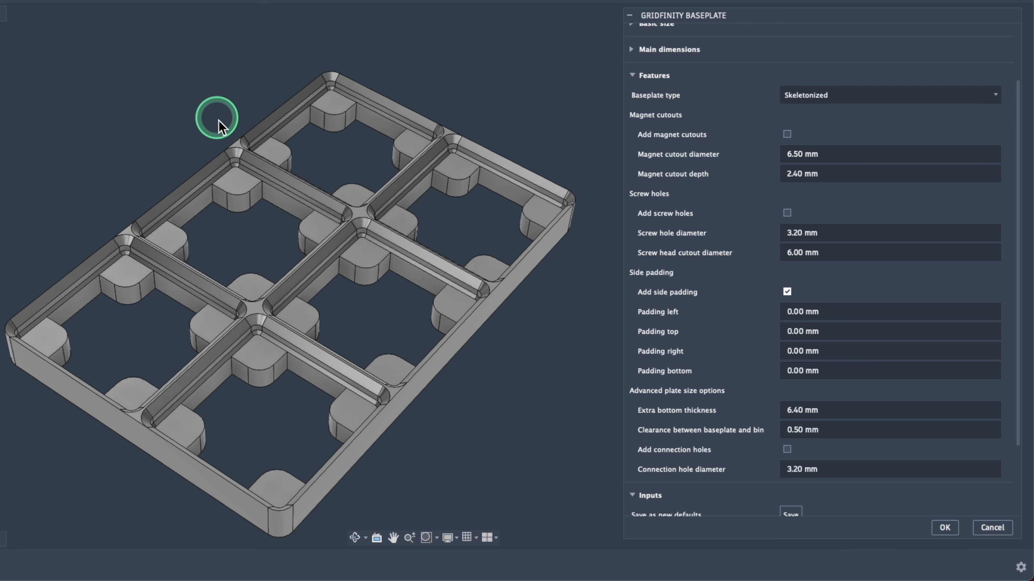
left_click(793, 317)
left_click(793, 317)
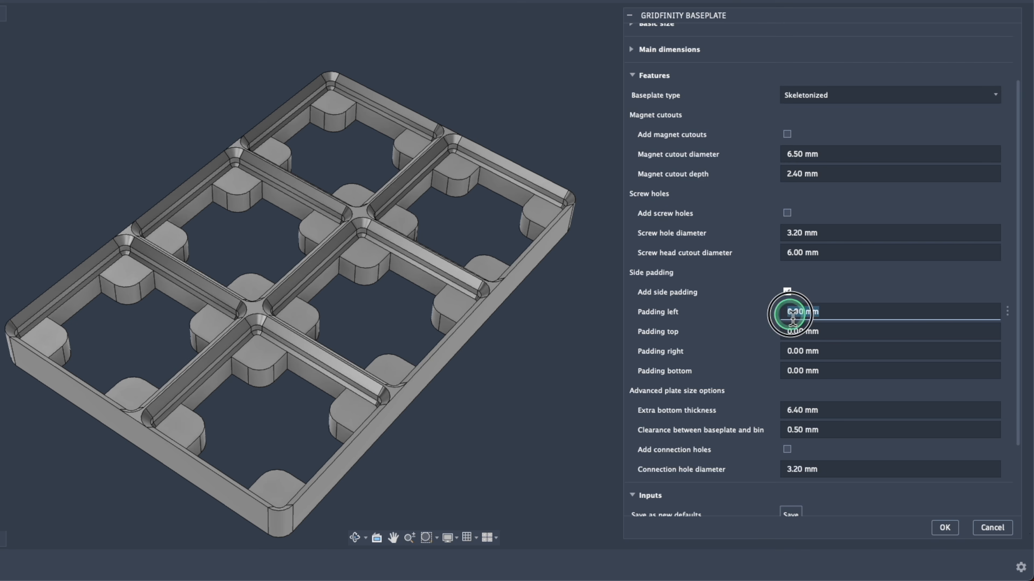
type("2")
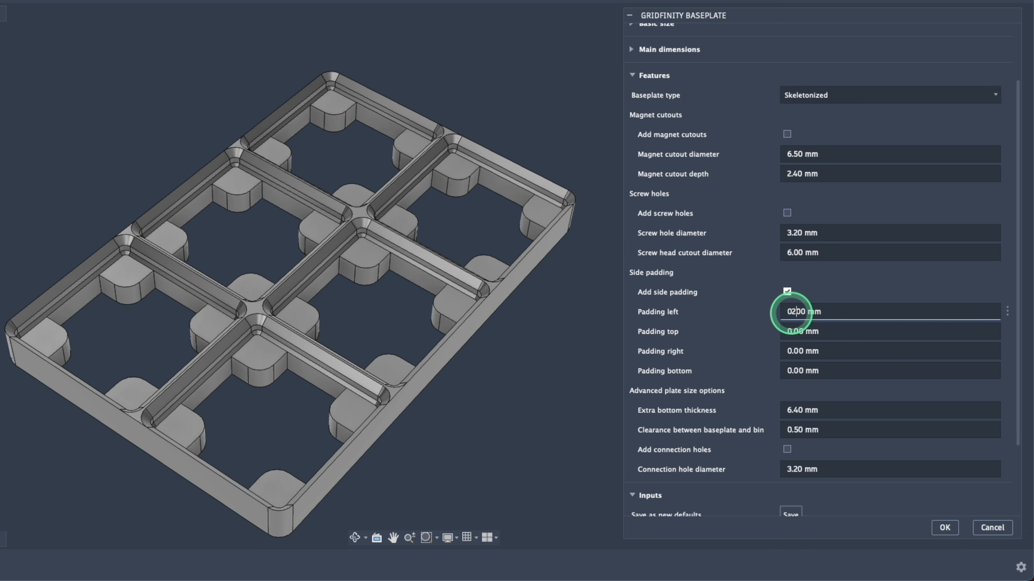
scroll(223, 156, "up", 5)
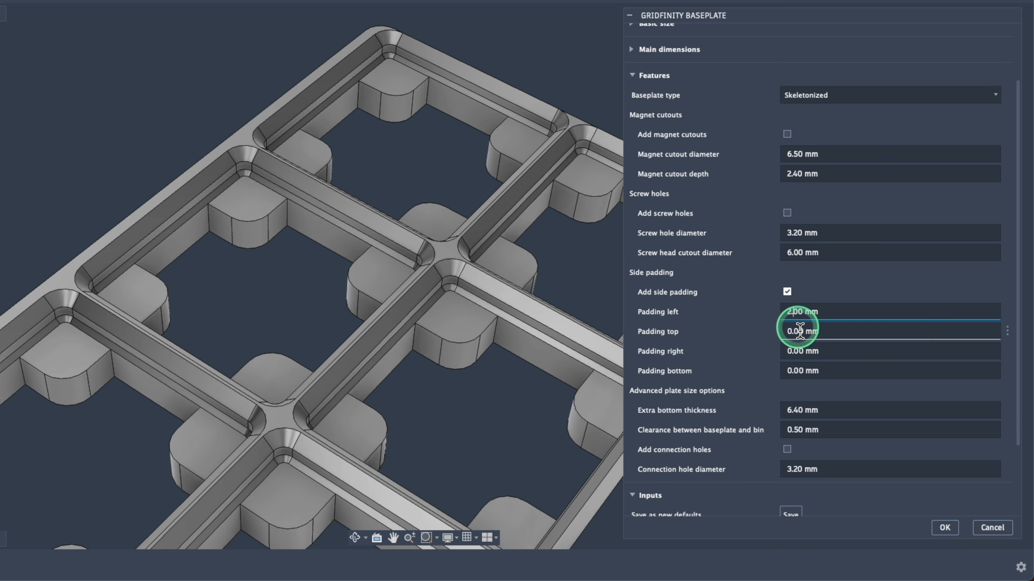
Try a left padding of 12 mm, return it to 2 mm, and view the whole plate.
double_click(792, 316)
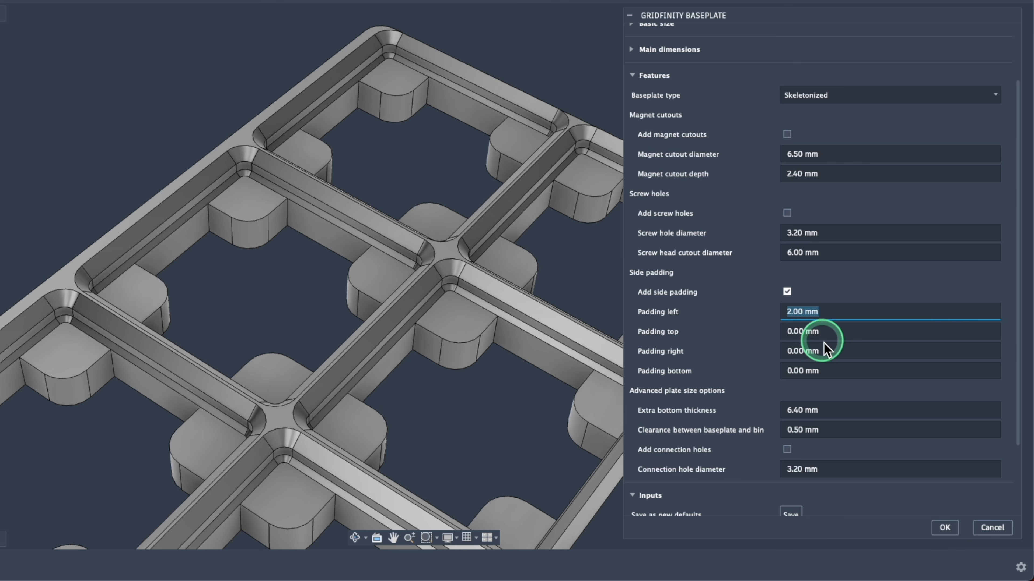
type("12")
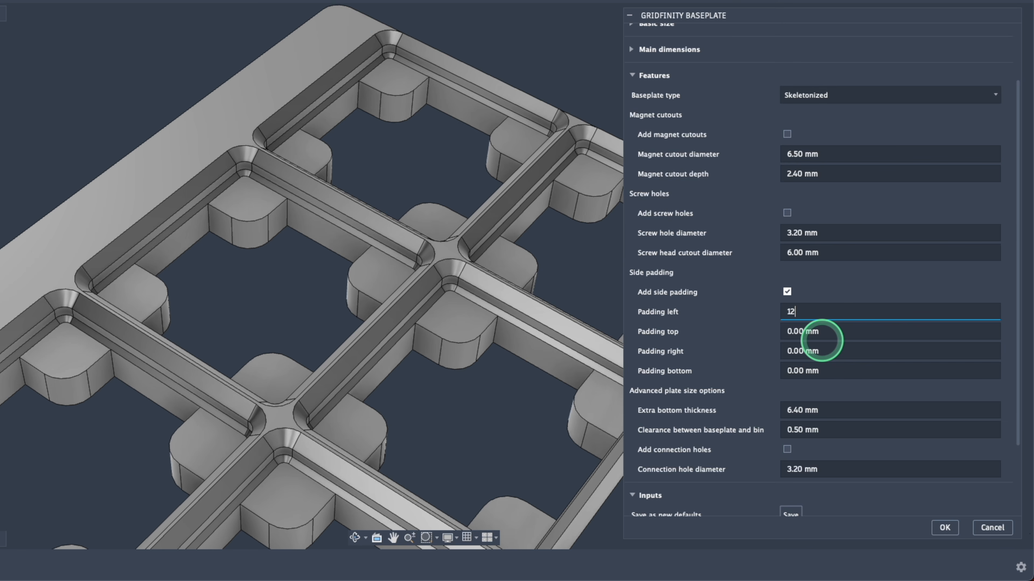
key("BackSpace")
key("BackSpace")
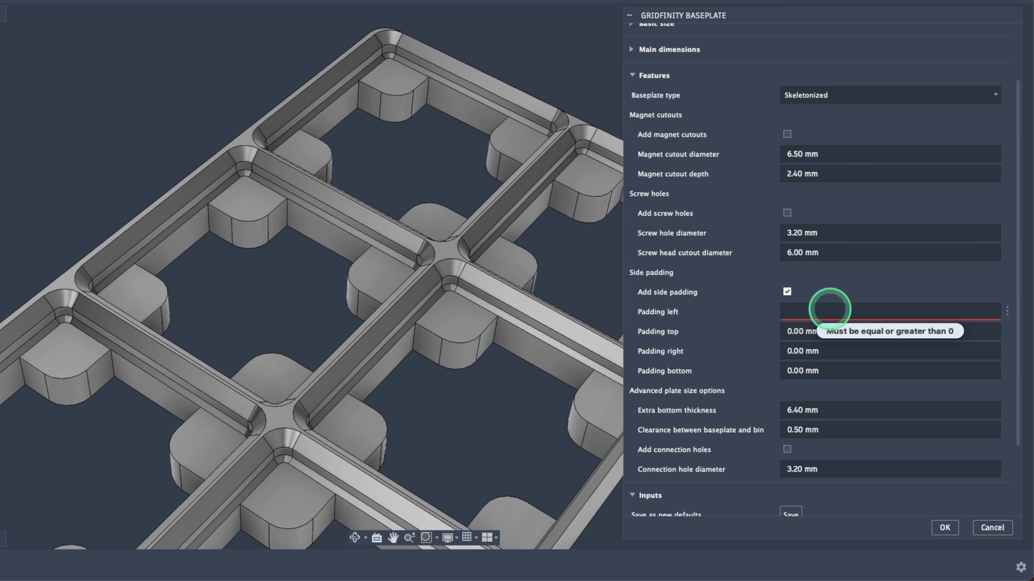
type("2")
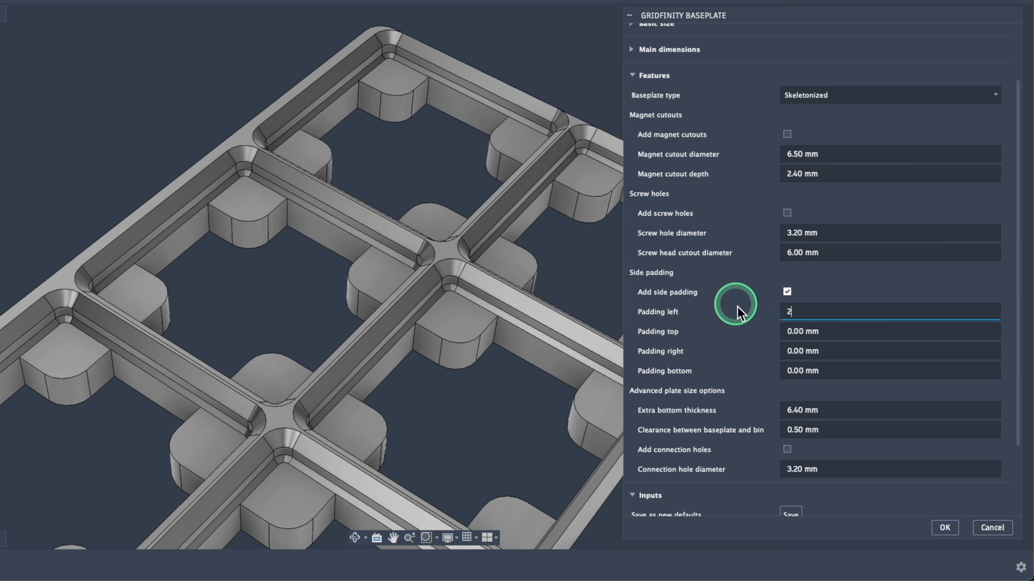
scroll(342, 285, "down", 5)
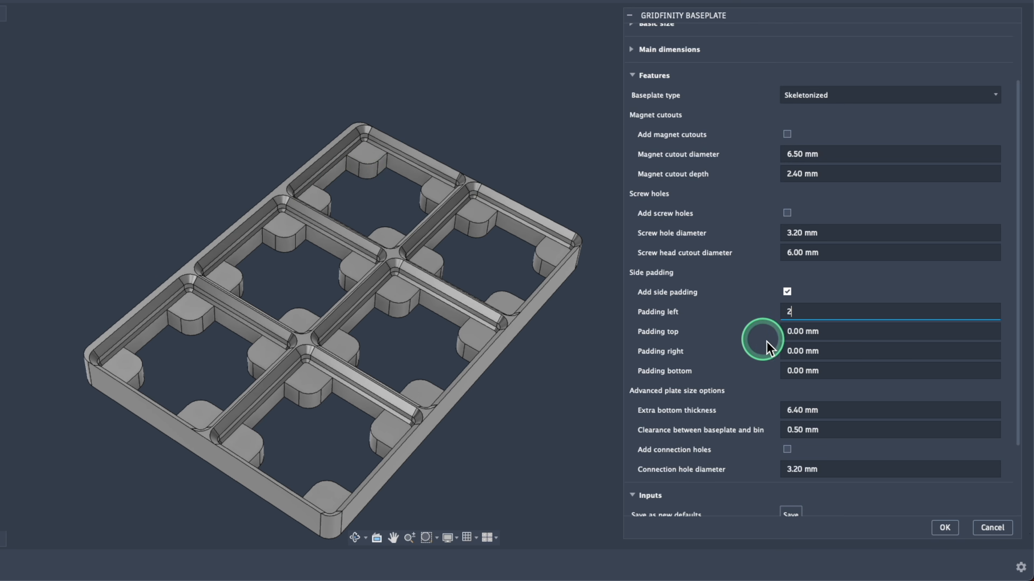
Set the top padding to 5 mm and the right padding to 12 mm.
double_click(790, 336)
type("5")
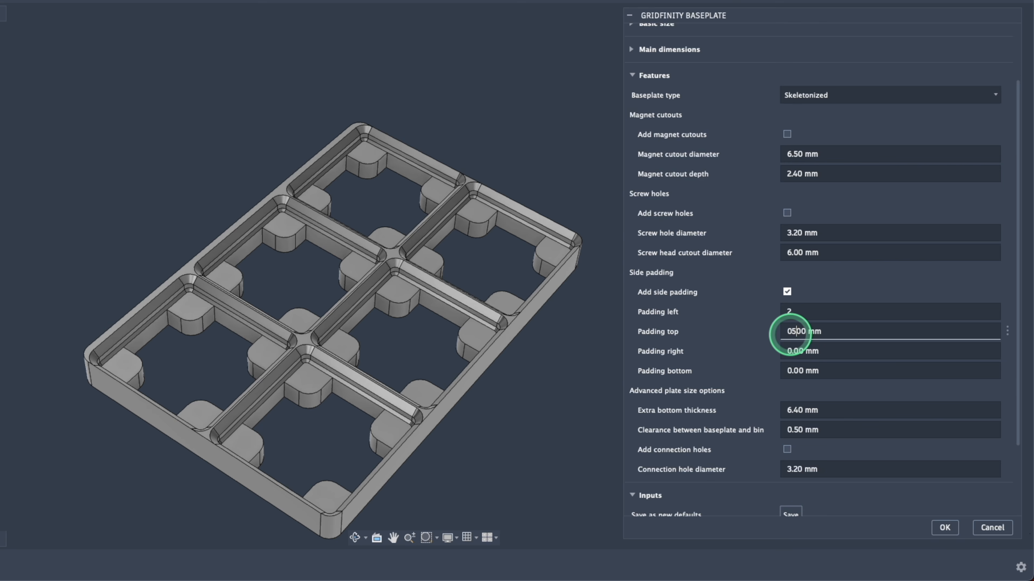
type(".")
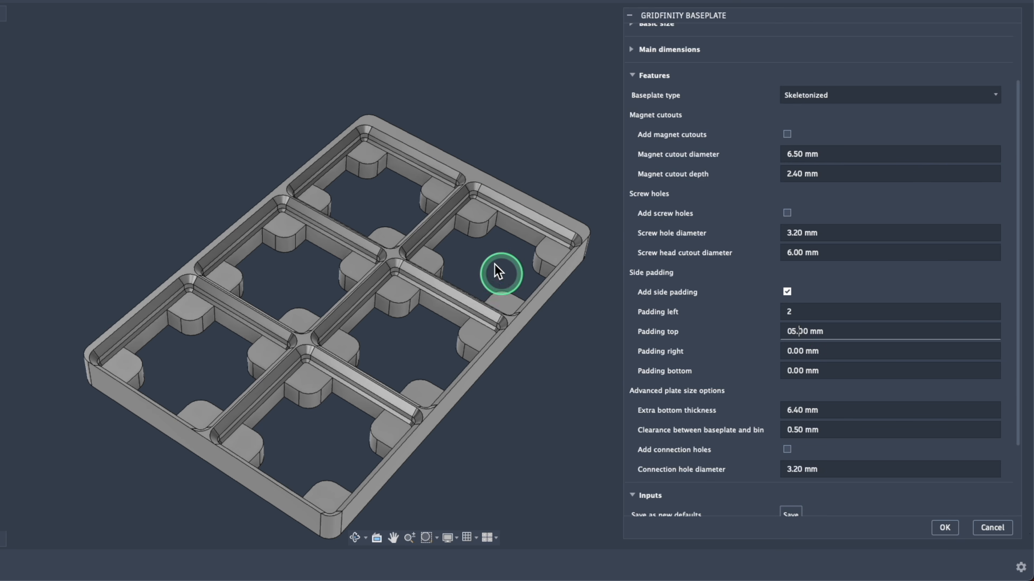
left_click(789, 351)
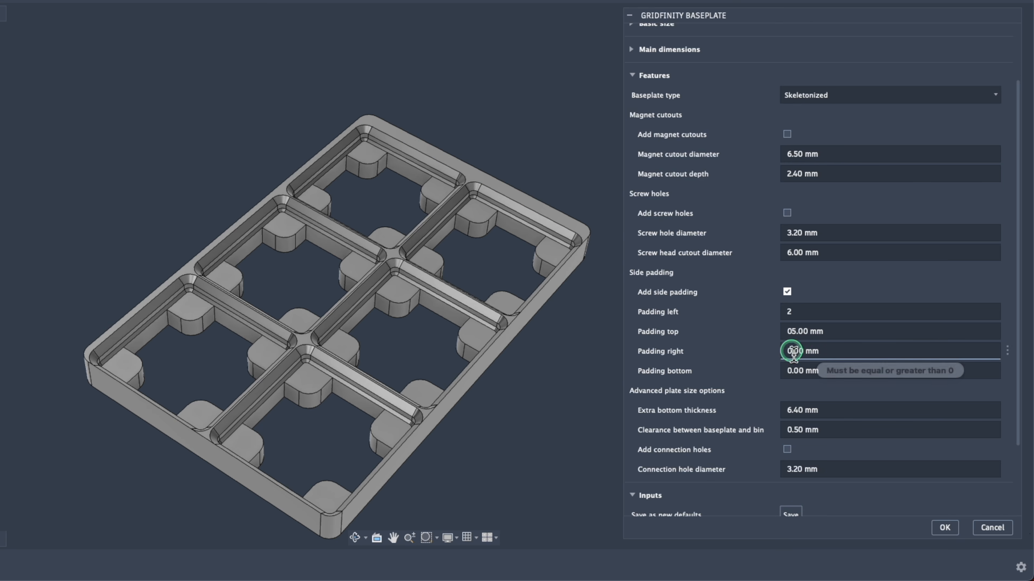
key("BackSpace")
type("12")
left_click(790, 371)
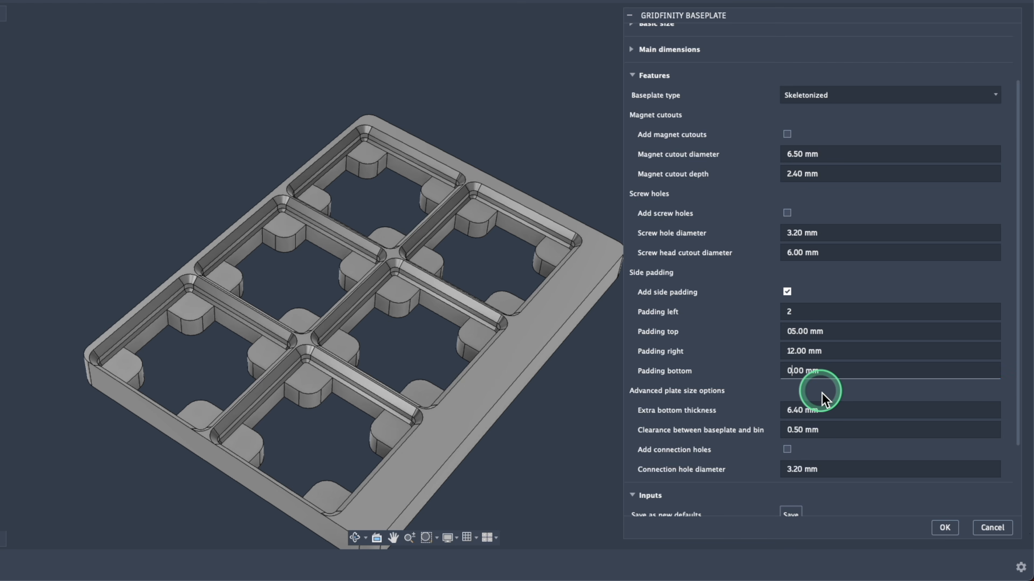
Set the bottom padding to 10 mm and turn side padding off.
key("BackSpace")
type("10")
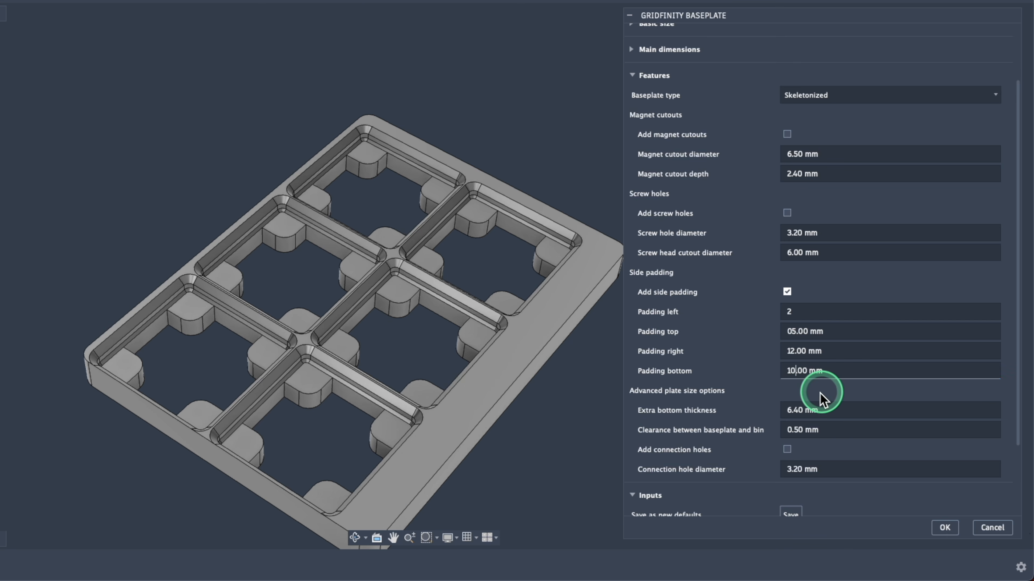
left_click(724, 319)
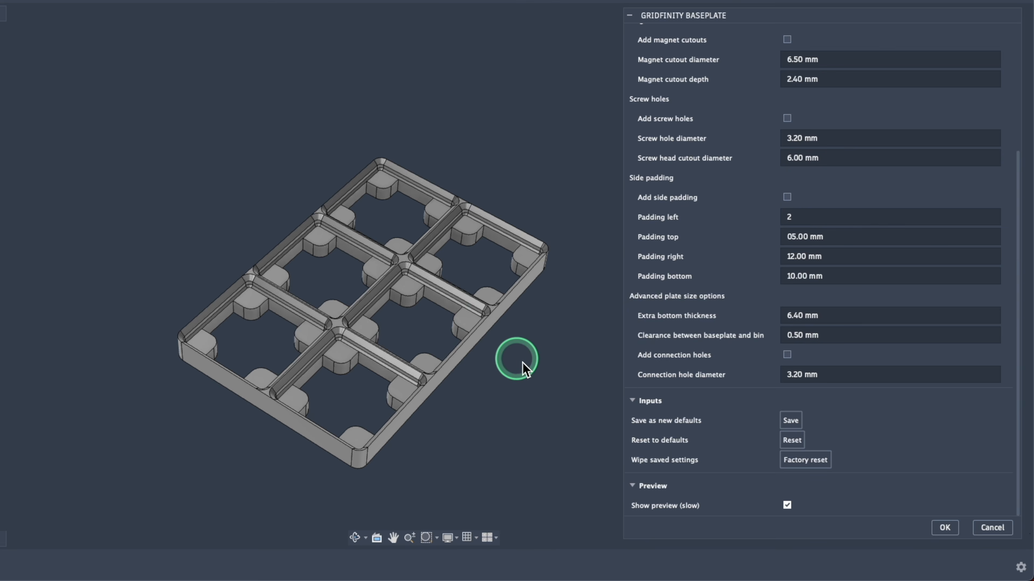
Examine the extra bottom thickness of the skeletonized baseplate from the underside and from above.
mouse_move(524, 365)
middle_mouse_down("shift")
mouse_move(547, 365)
mouse_move(544, 277)
middle_mouse_up("shift")
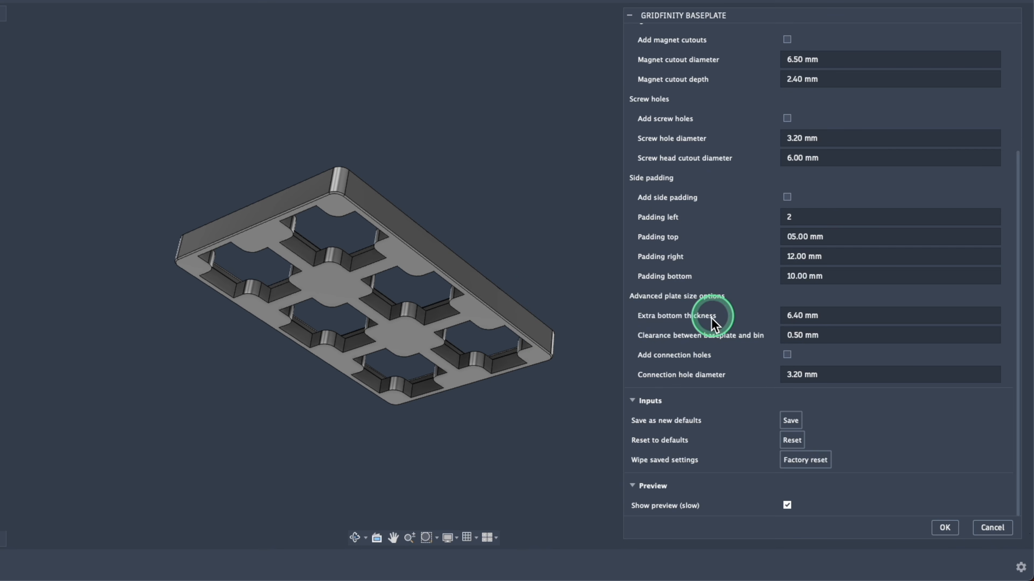
scroll(376, 261, "up", 3)
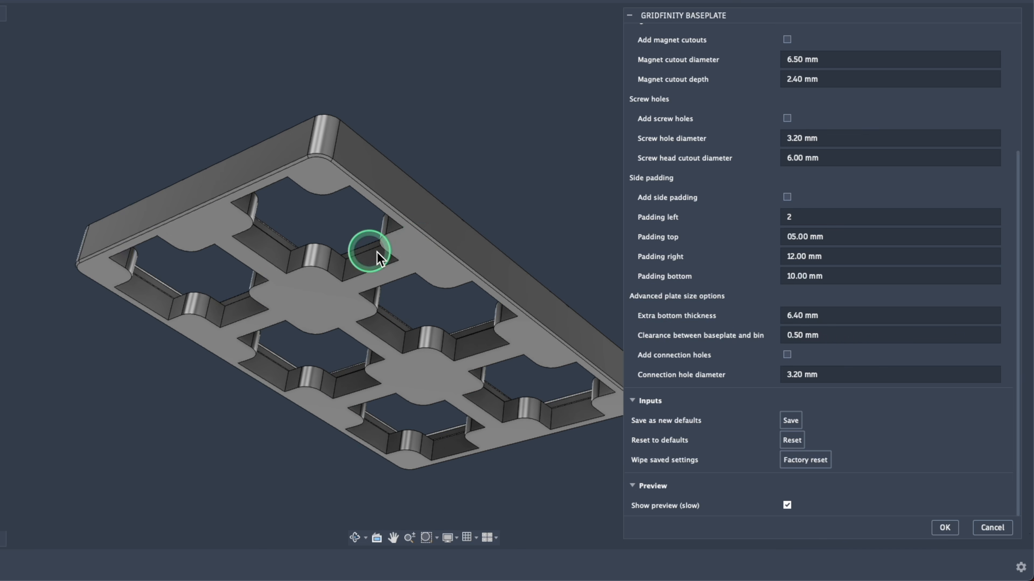
scroll(438, 238, "up", 2)
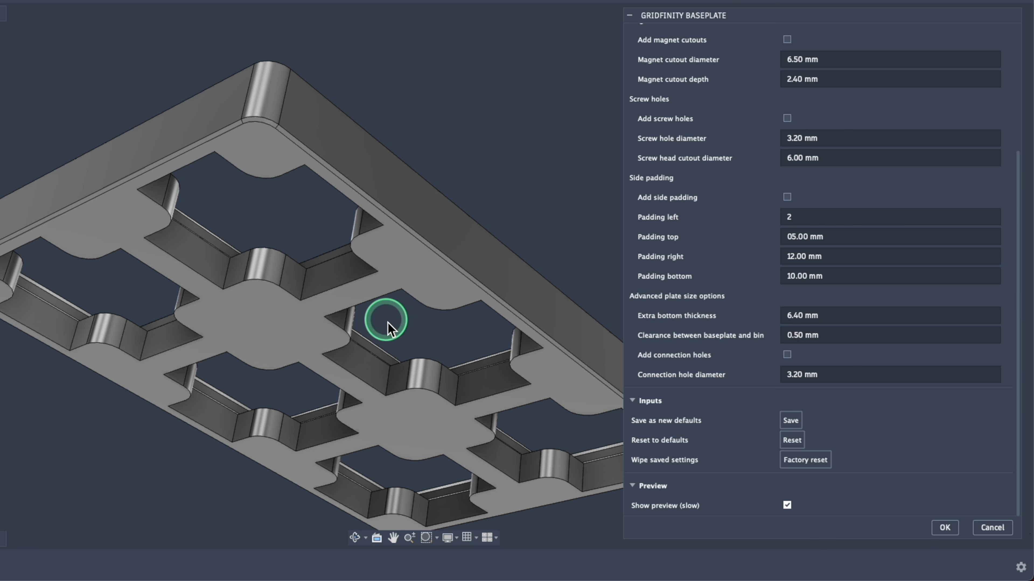
middle_click_drag(415, 243, 432, 318, "shift")
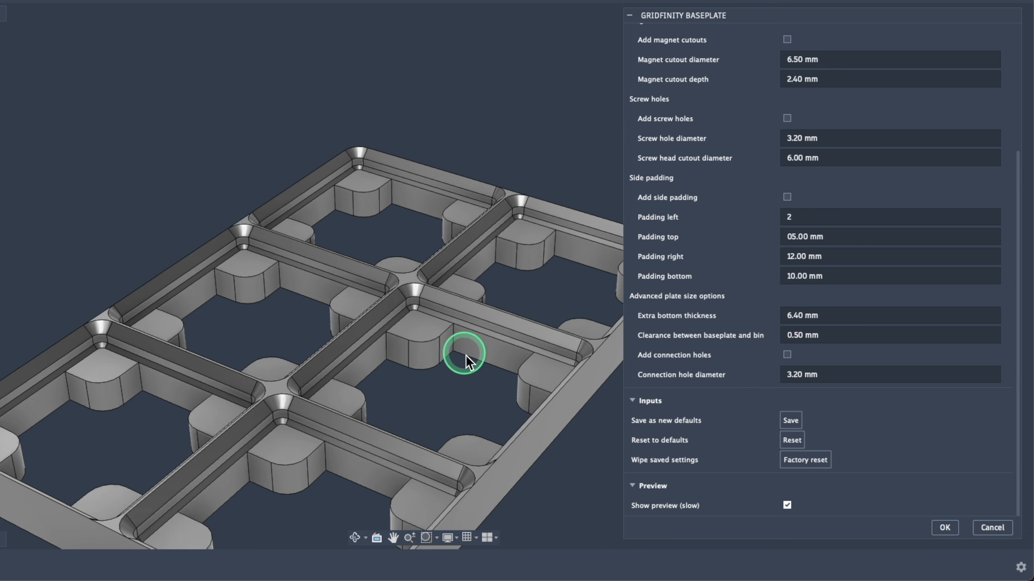
scroll(467, 355, "up", 3)
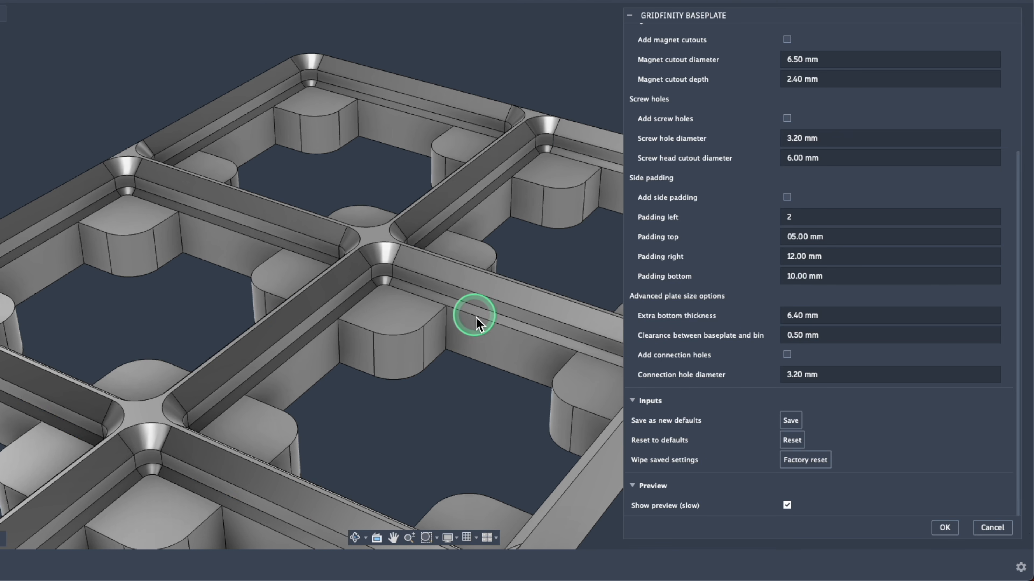
scroll(463, 348, "down", 3)
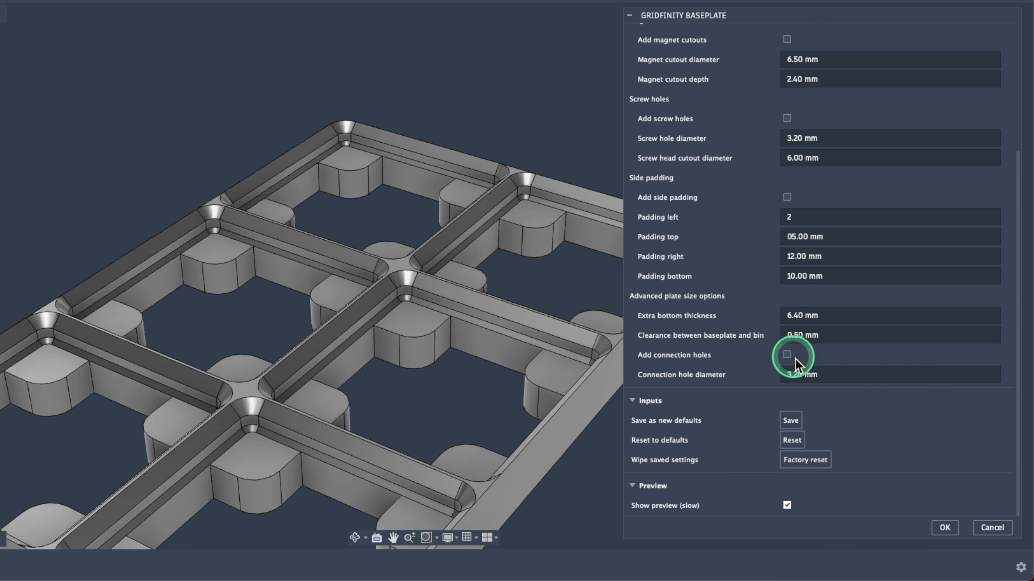
Try adding connection holes to the baseplate, inspect them along the outer walls, and turn them off.
left_click(787, 354)
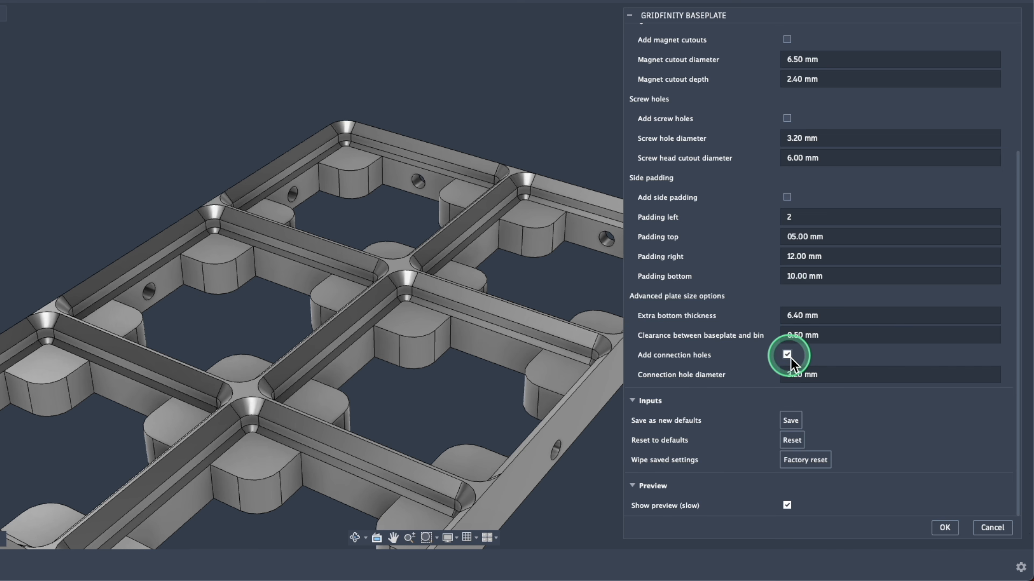
scroll(381, 197, "down", 5)
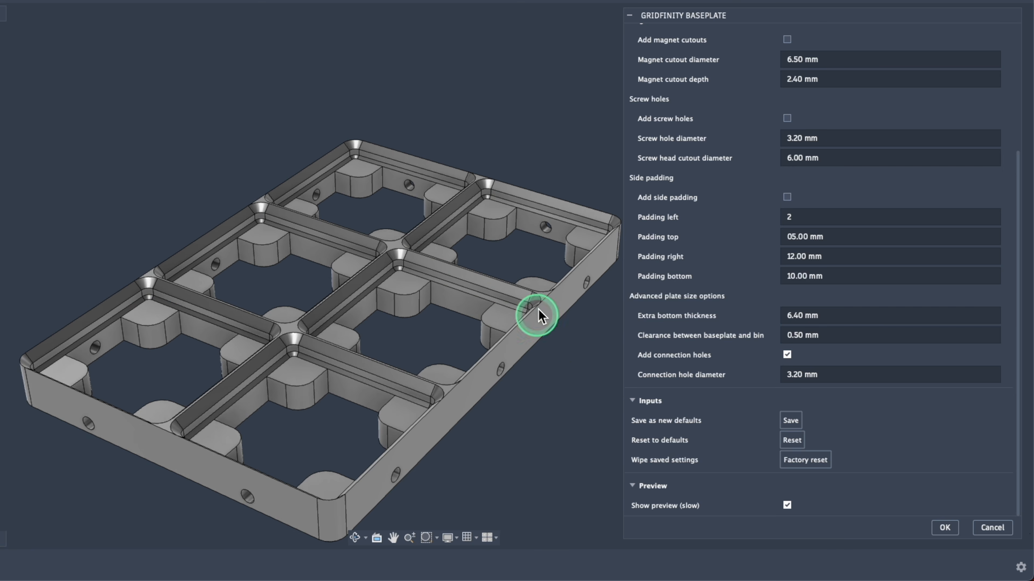
scroll(346, 365, "down", 2)
scroll(454, 374, "up", 5)
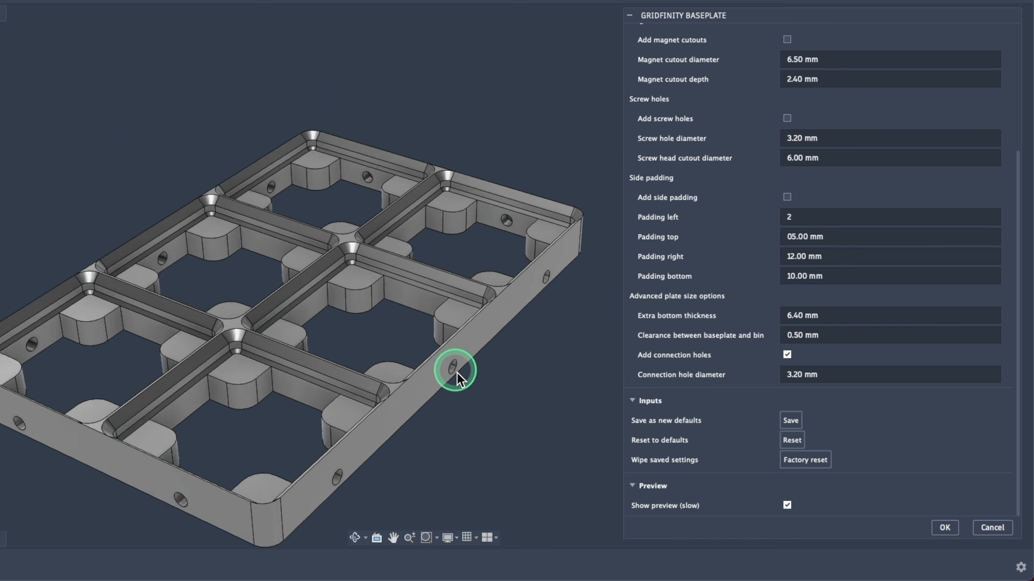
scroll(411, 303, "down", 5)
middle_click_drag(415, 303, 426, 331, "shift")
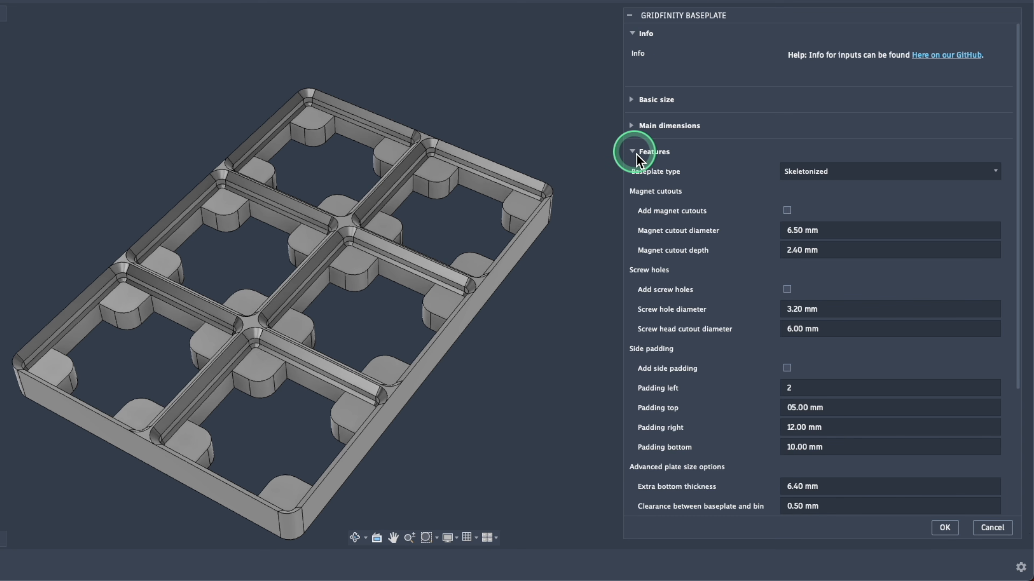
Change the baseplate type to Light and collapse the Features section.
left_click(825, 177)
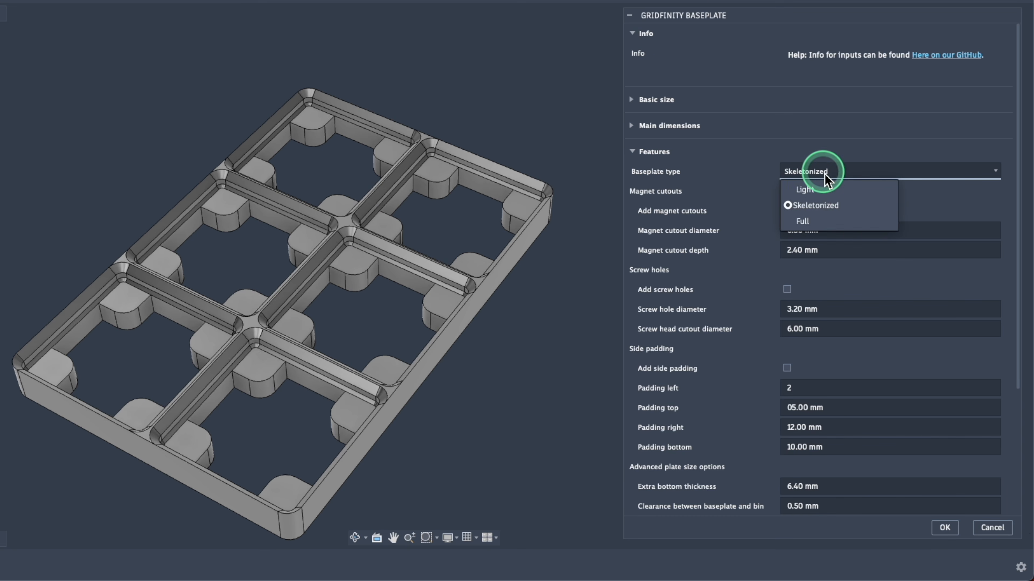
left_click(815, 193)
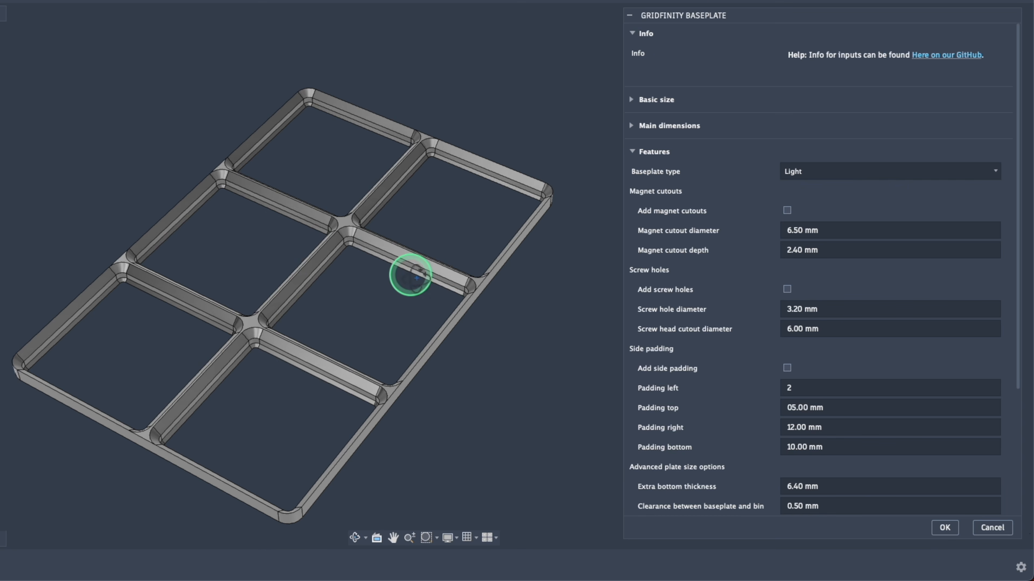
middle_click_drag(410, 273, 411, 273, "shift")
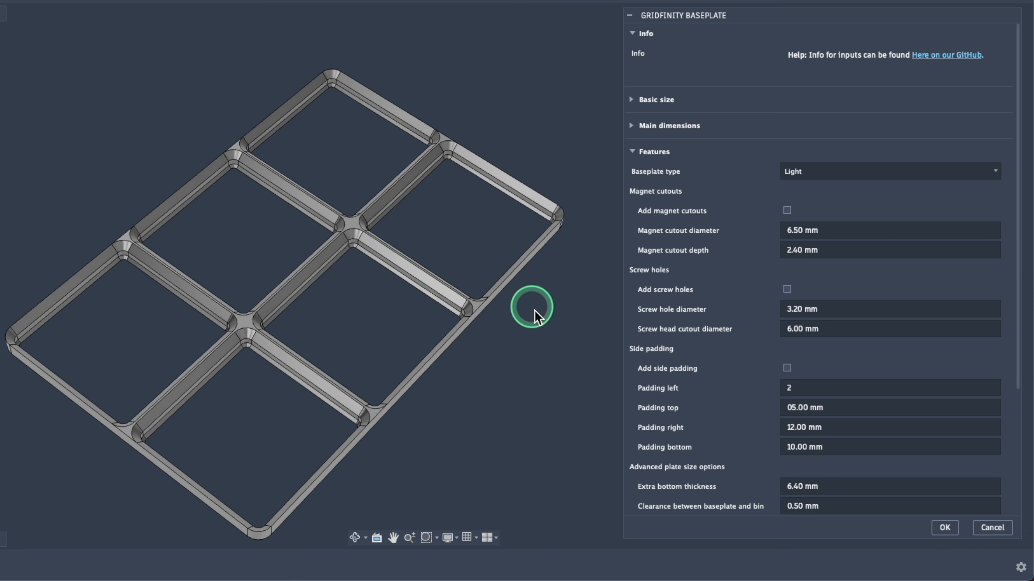
scroll(759, 298, "down", 5)
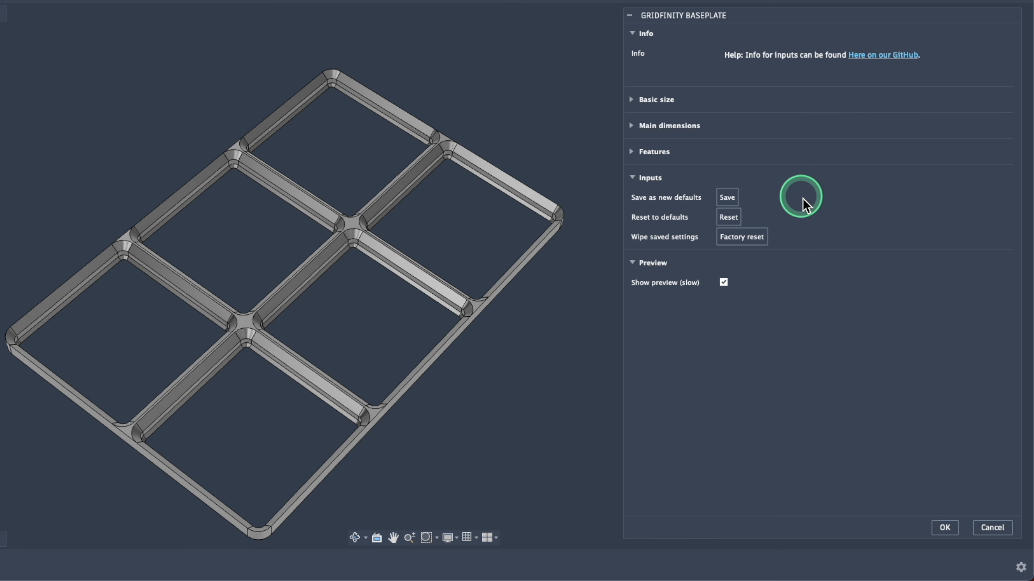
Save the current inputs as new defaults and generate the Light baseplate.
left_click(728, 204)
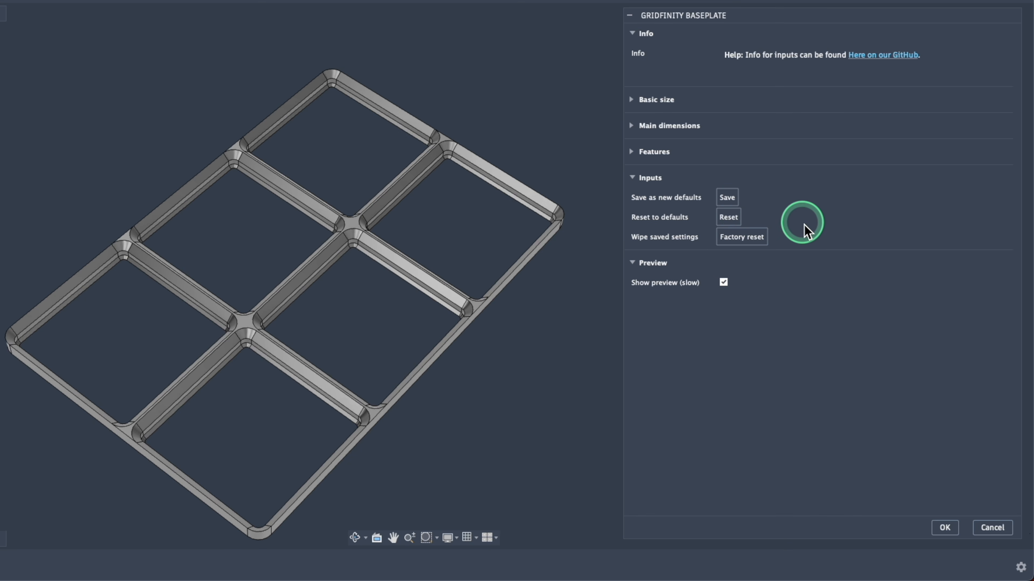
middle_click_drag(556, 318, 556, 296, "shift")
scroll(559, 297, "down", 3)
scroll(449, 285, "up", 3)
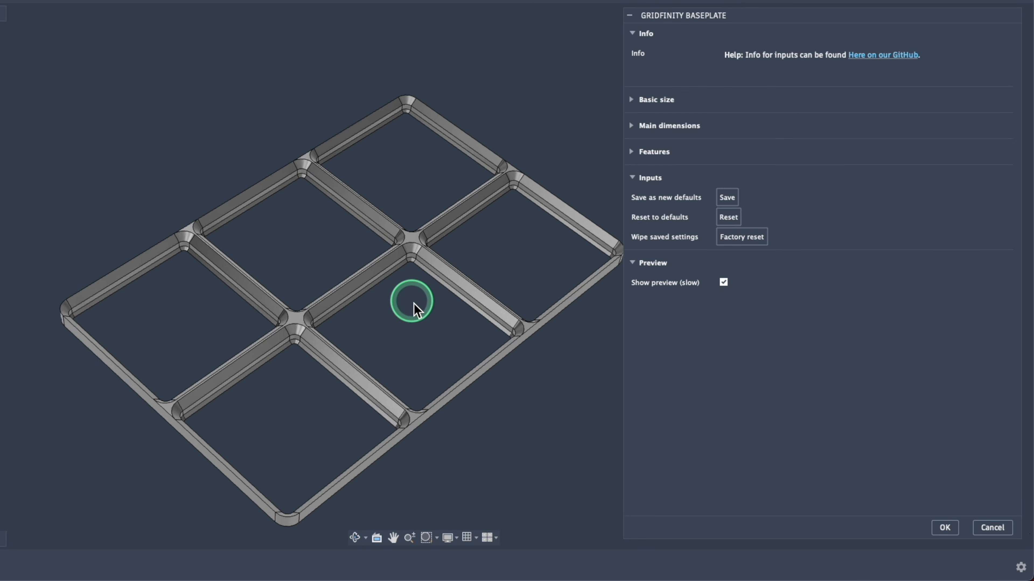
left_click(945, 527)
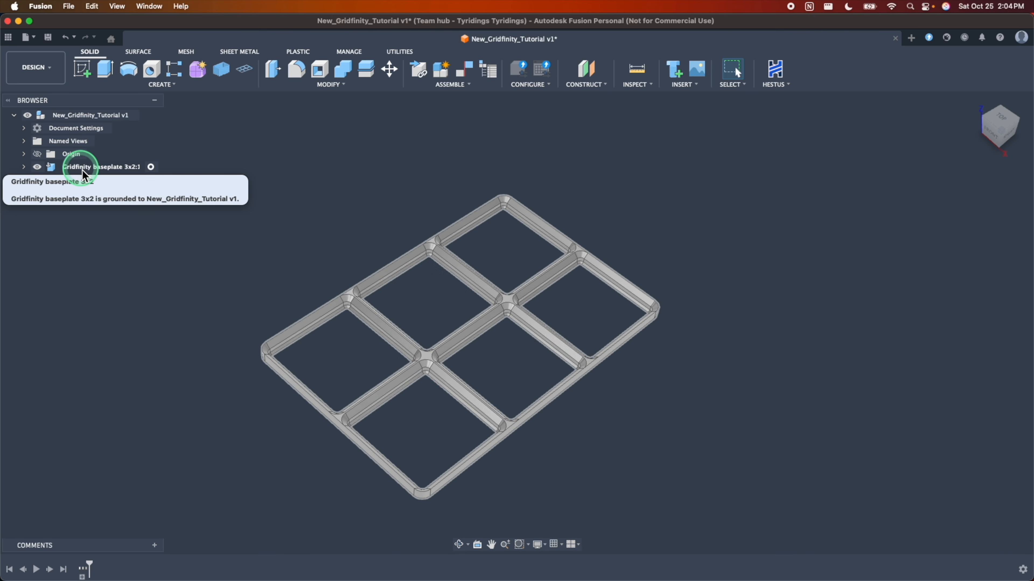
Select the baseplate component and examine its grouped timeline features, expanding and collapsing the group.
left_click(112, 172)
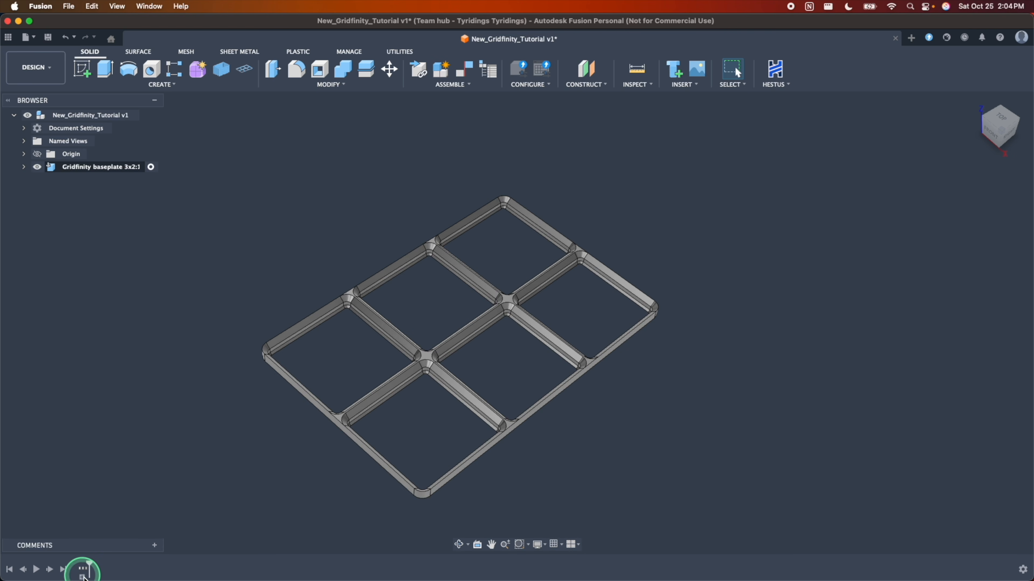
mouse_move(86, 574)
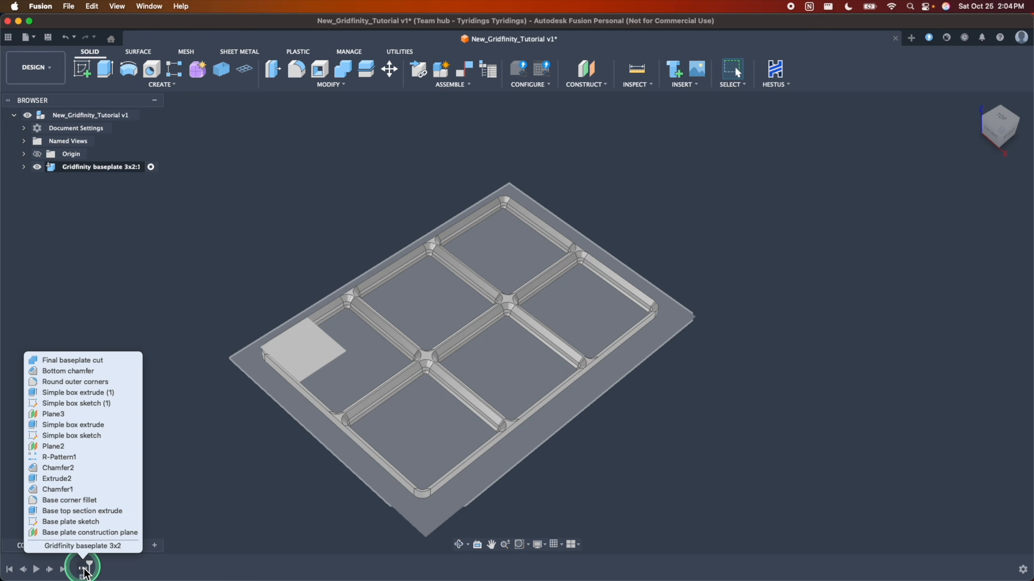
left_click(84, 574)
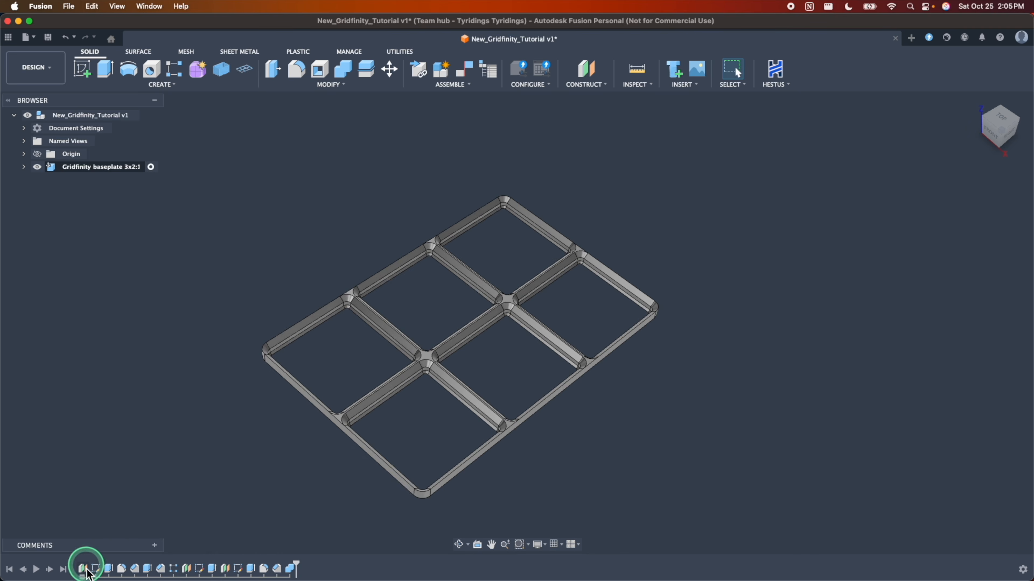
left_click(83, 577)
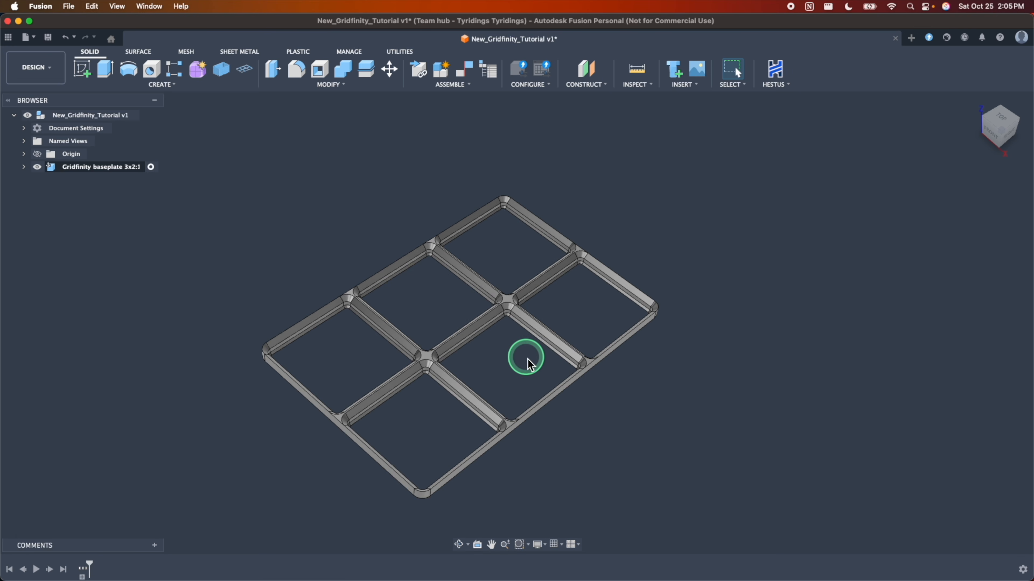
scroll(532, 338, "down", 3)
scroll(528, 319, "up", 5)
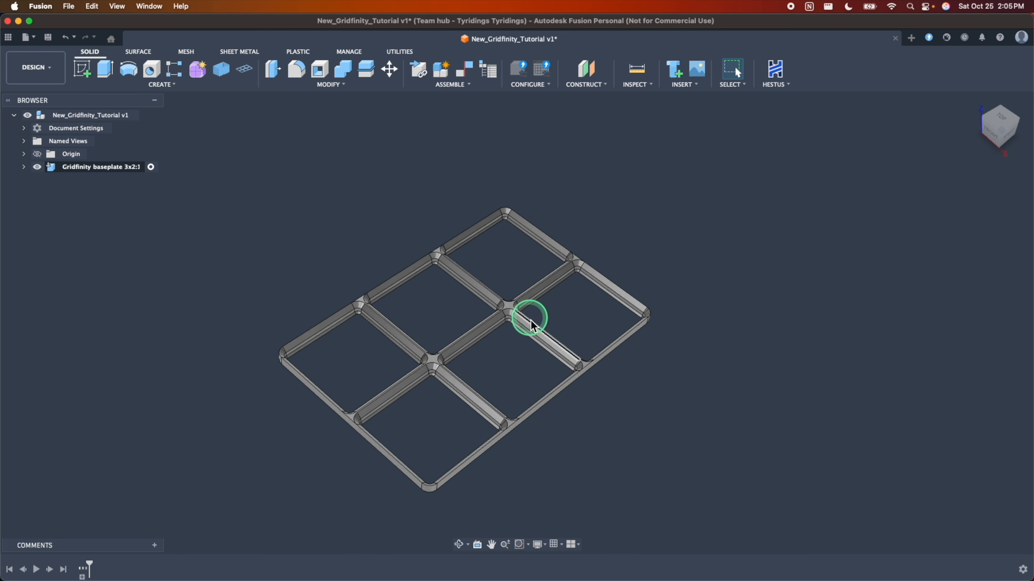
scroll(515, 330, "down", 5)
scroll(515, 305, "up", 6)
scroll(522, 311, "up", 1)
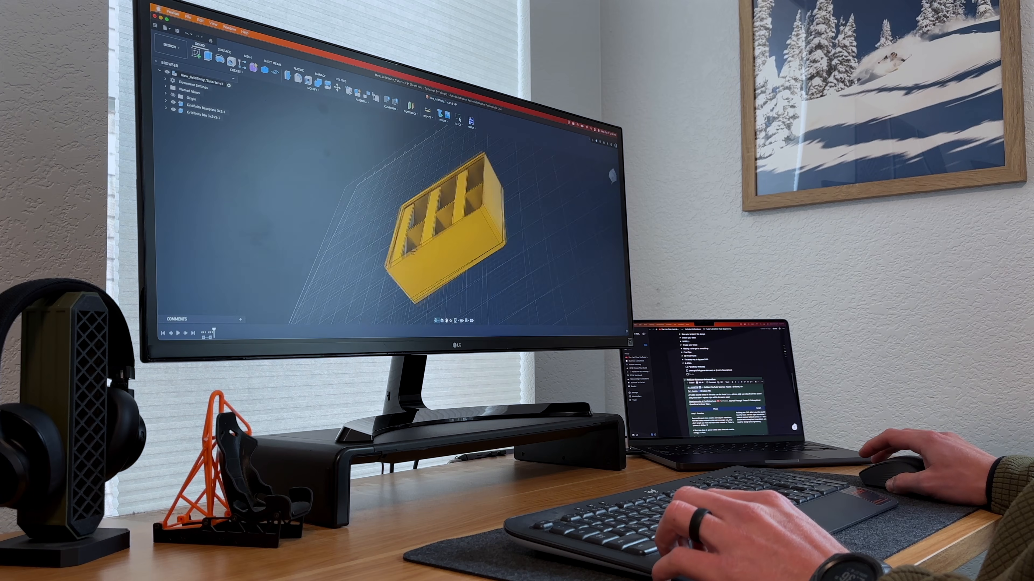
middle_click_drag(413, 251, 448, 236, "shift")
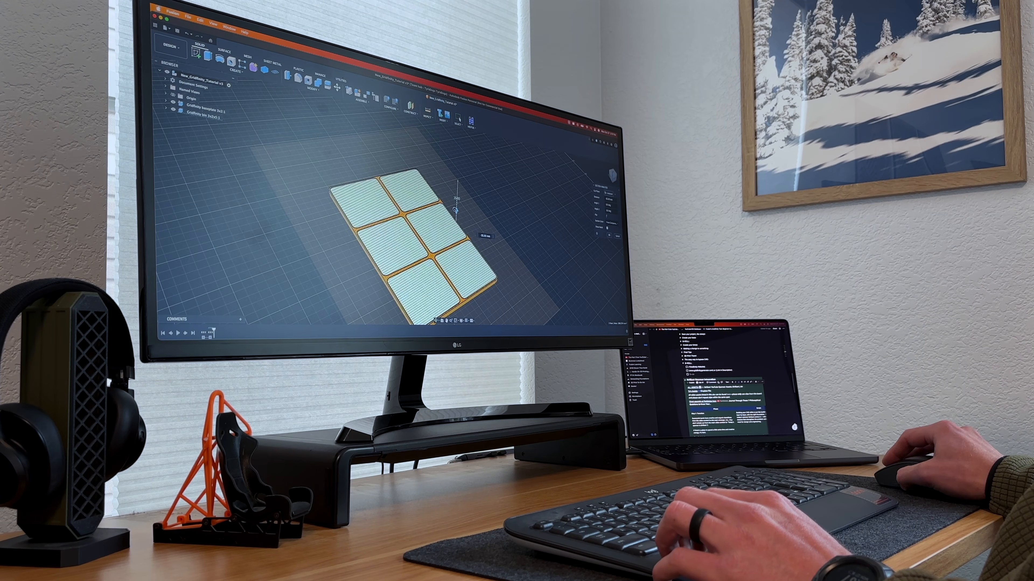
left_click_drag(453, 209, 453, 206)
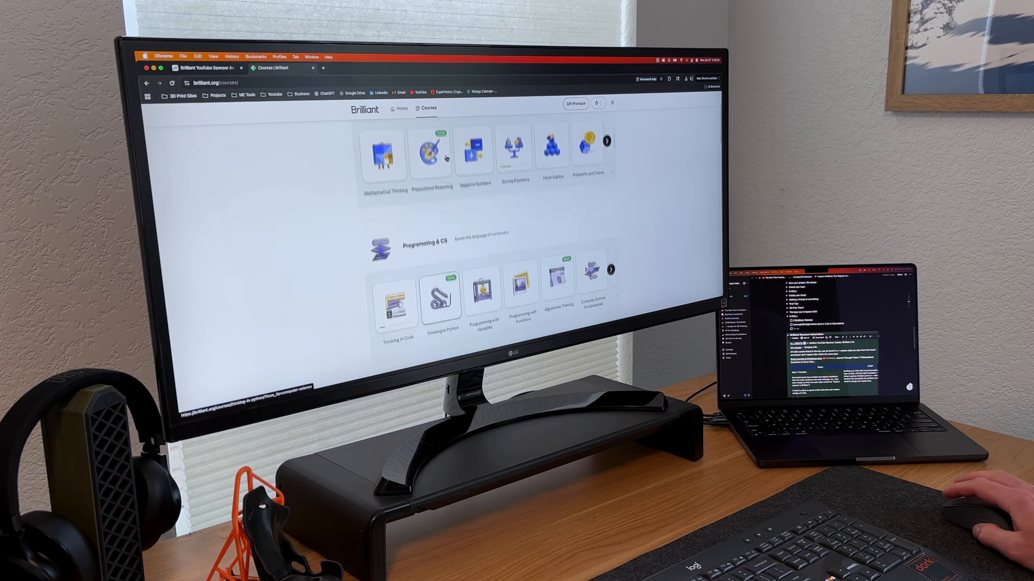
scroll(446, 158, "down", 3)
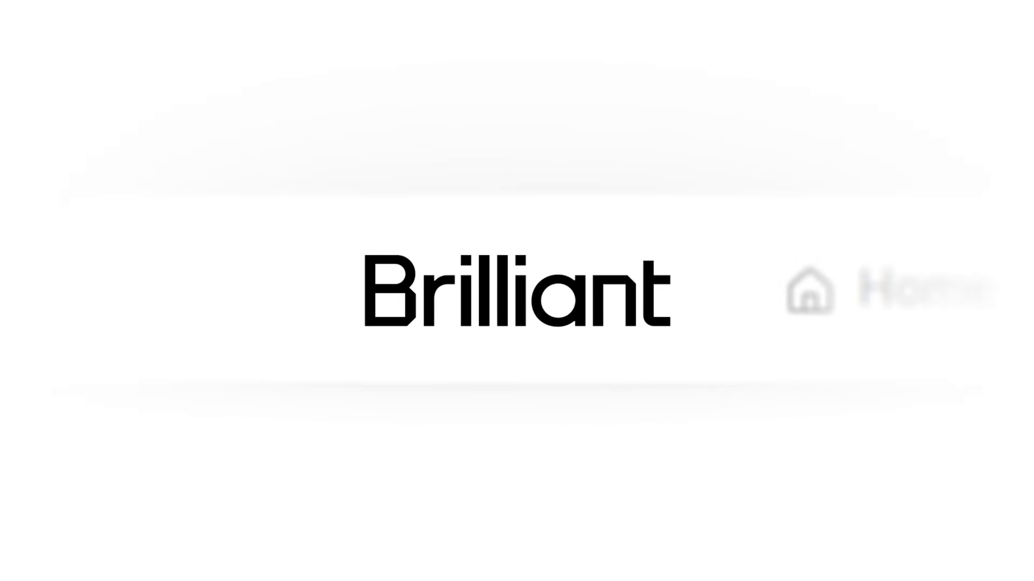
left_click(539, 502)
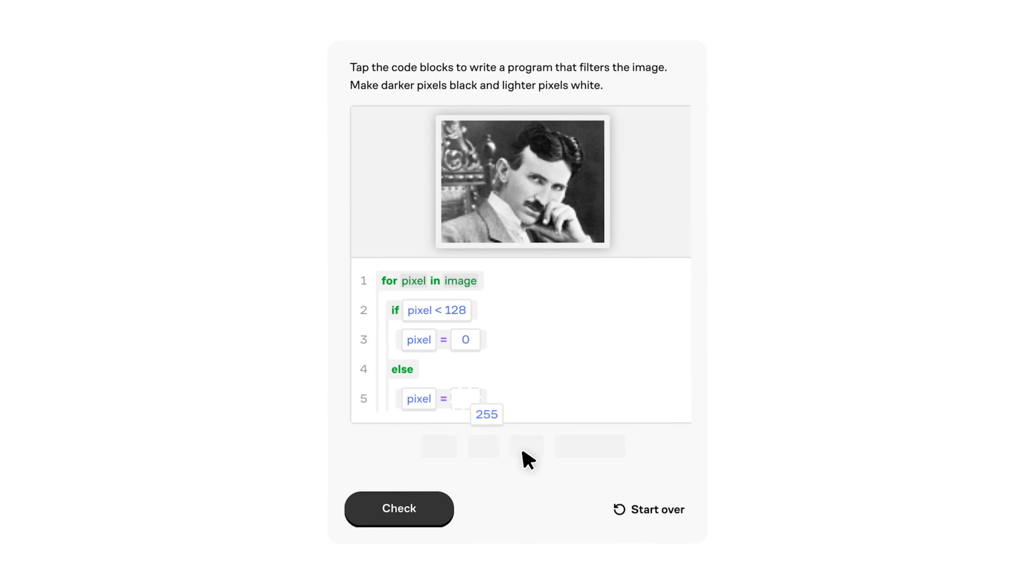
left_click(427, 568)
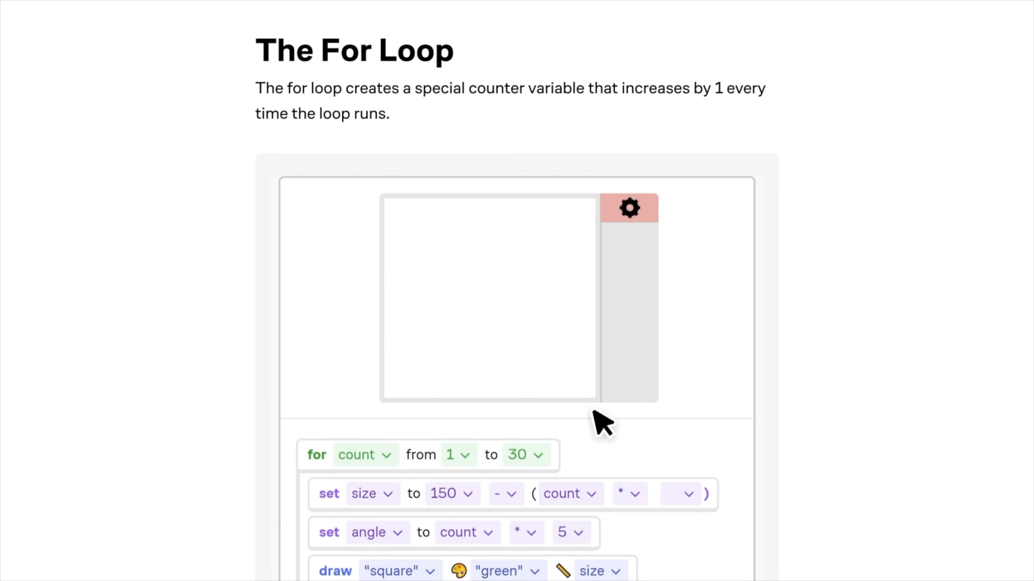
left_click(688, 490)
left_click(726, 489)
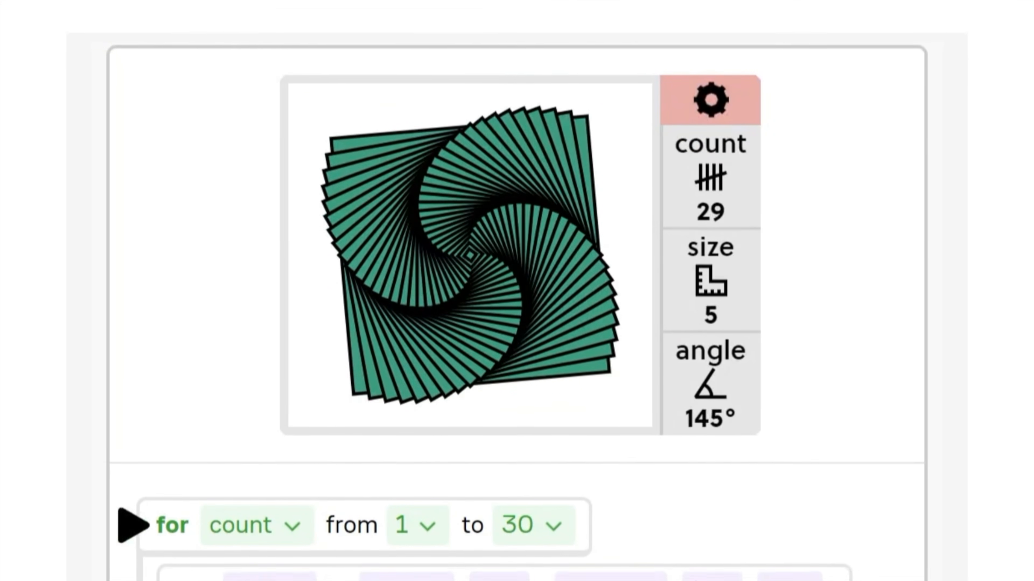
left_click(489, 473)
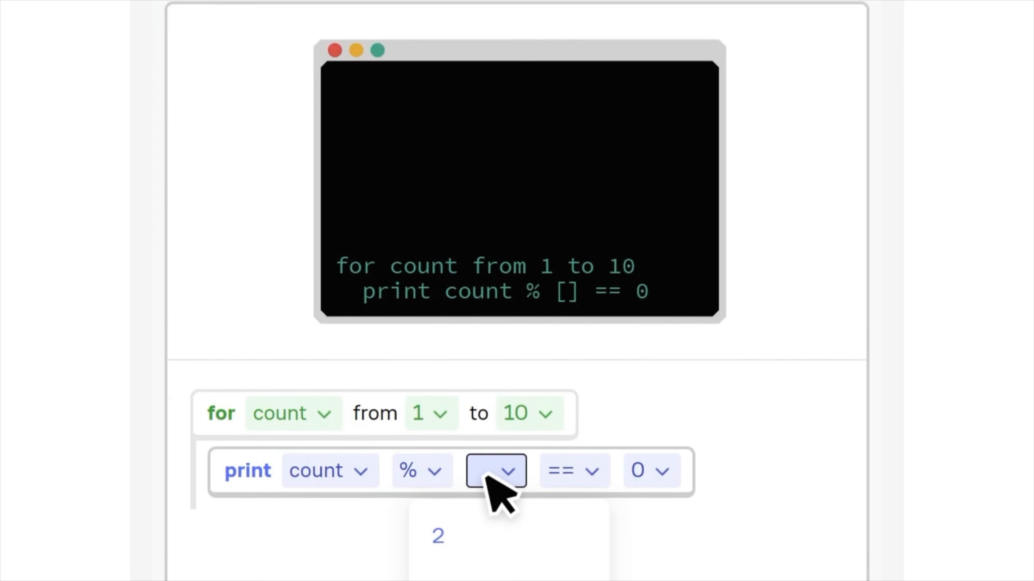
left_click(488, 531)
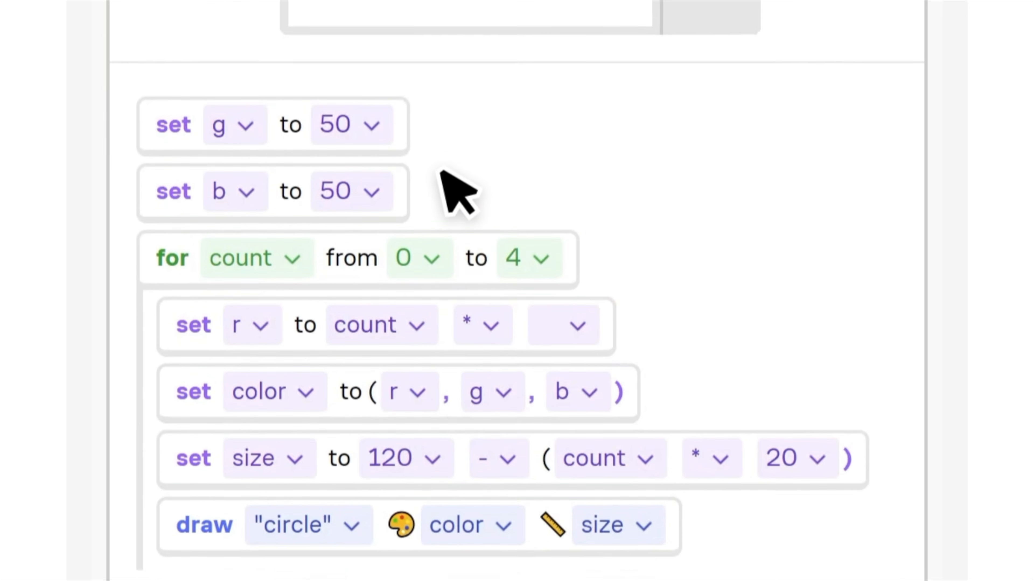
scroll(455, 189, "down", 1)
left_click(602, 433)
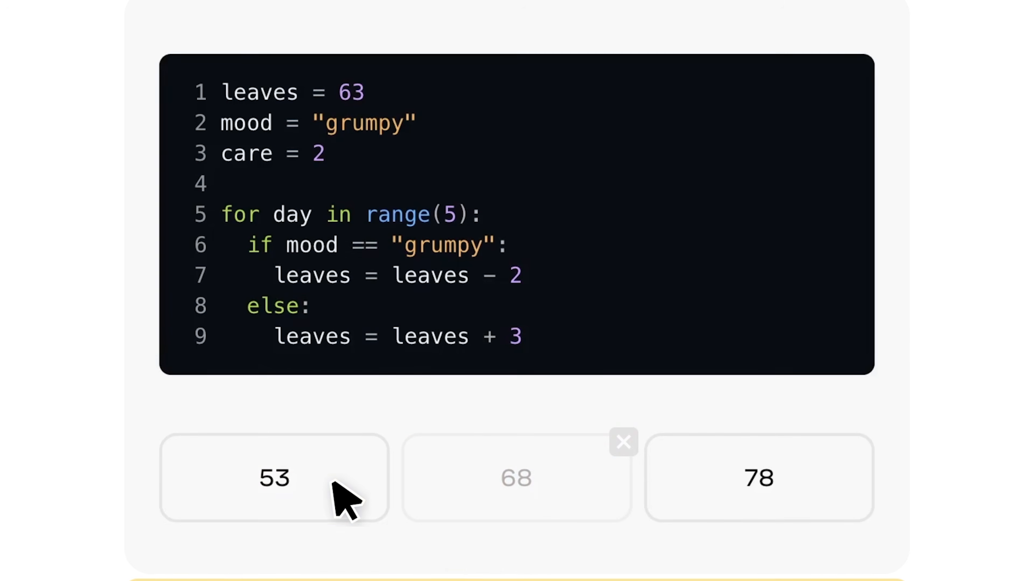
left_click(321, 483)
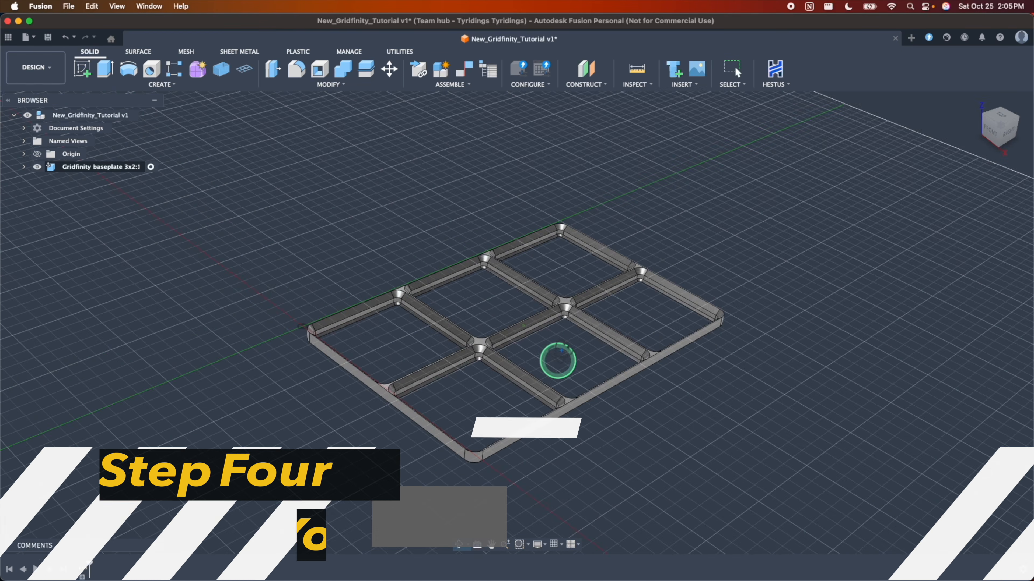
Start the Gridfinity bin generator and move its dialog clear of the baseplate.
scroll(558, 361, "up", 3, "shift")
scroll(557, 361, "down", 5, "shift")
scroll(557, 361, "up", 6, "shift")
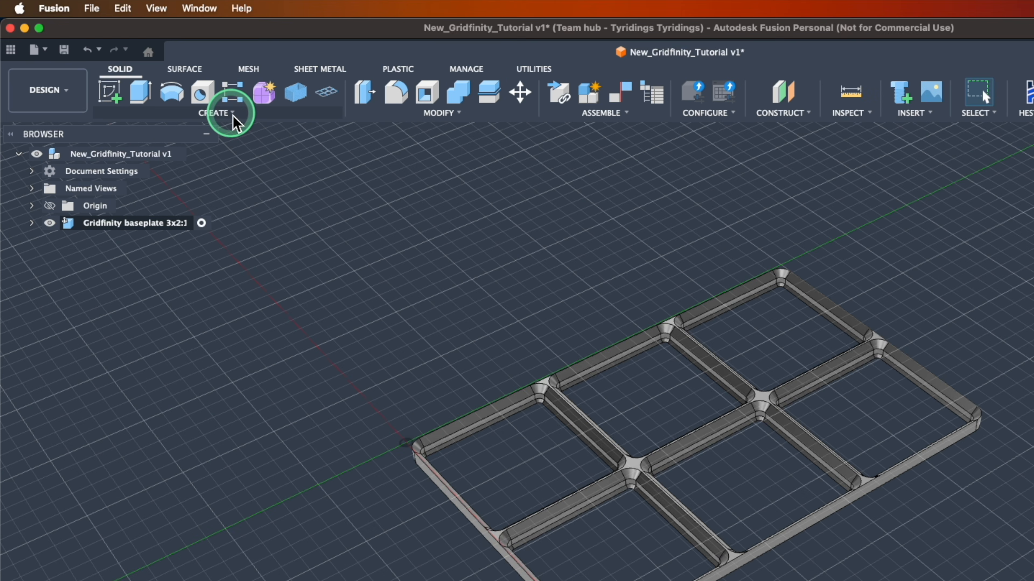
left_click(233, 114)
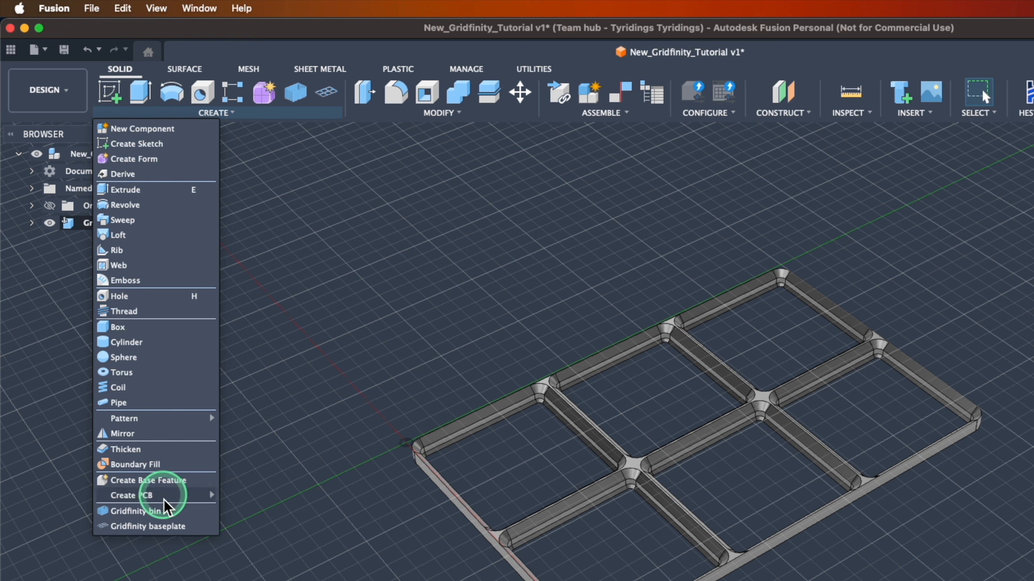
left_click(297, 94)
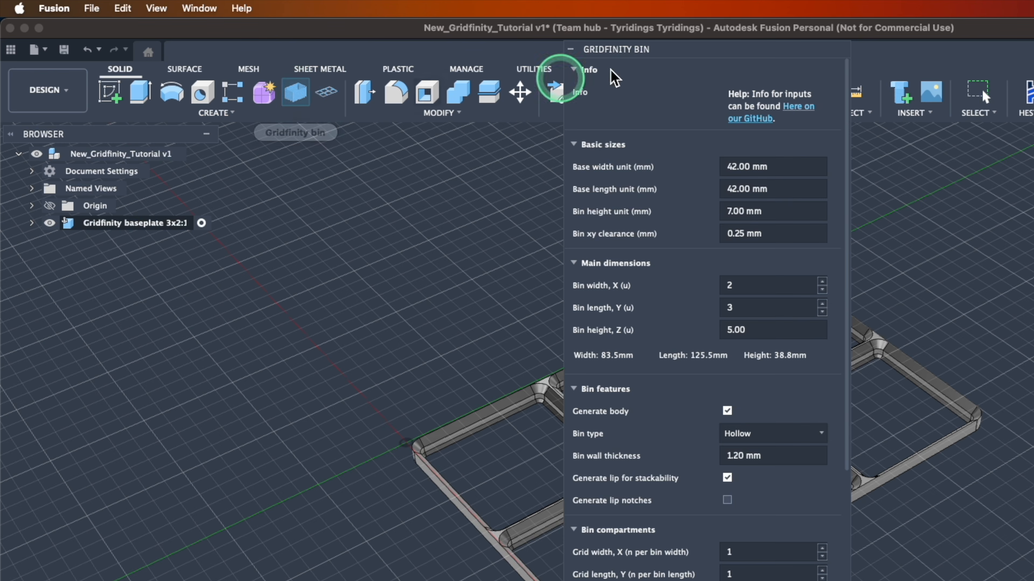
left_click_drag(725, 49, 879, 93)
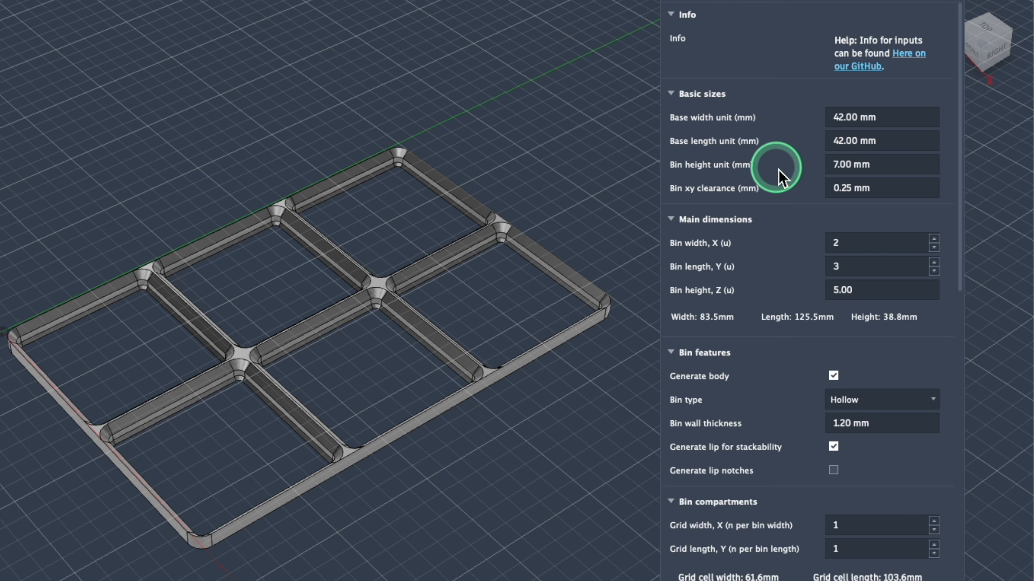
Collapse the basic sizes and turn on the auto-updating preview for the bin.
left_click(799, 95)
scroll(802, 102, "down", 12)
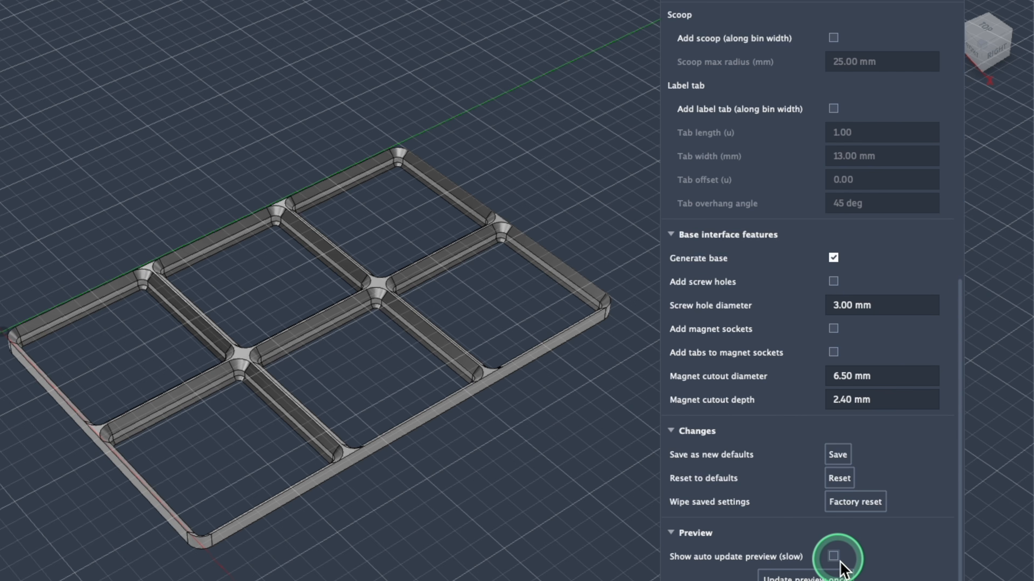
left_click(833, 556)
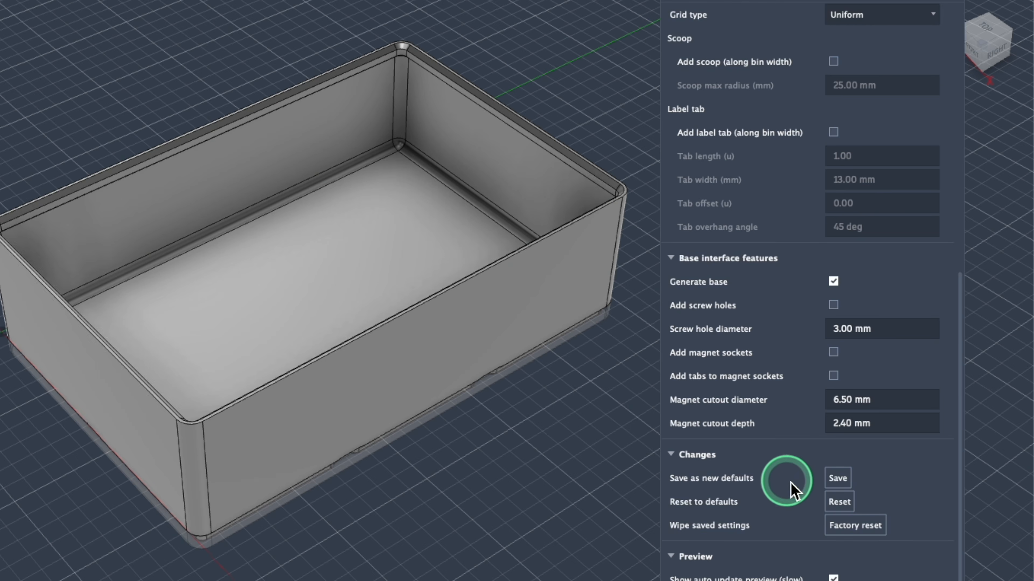
scroll(785, 169, "up", 10)
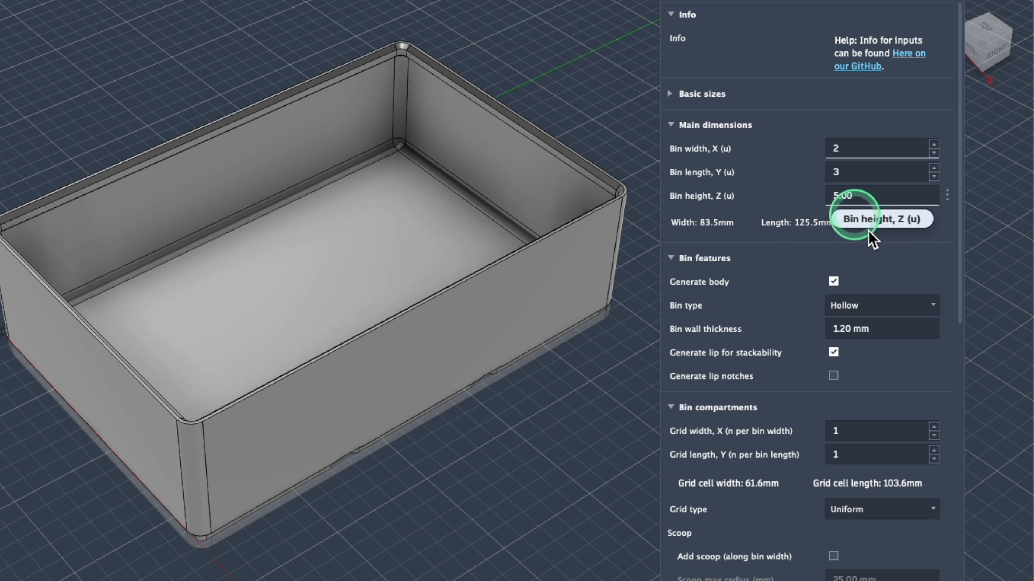
Expand the basic sizes and examine the bin's overall dimensions, its fit on the baseplate, and its underside.
left_click(753, 96)
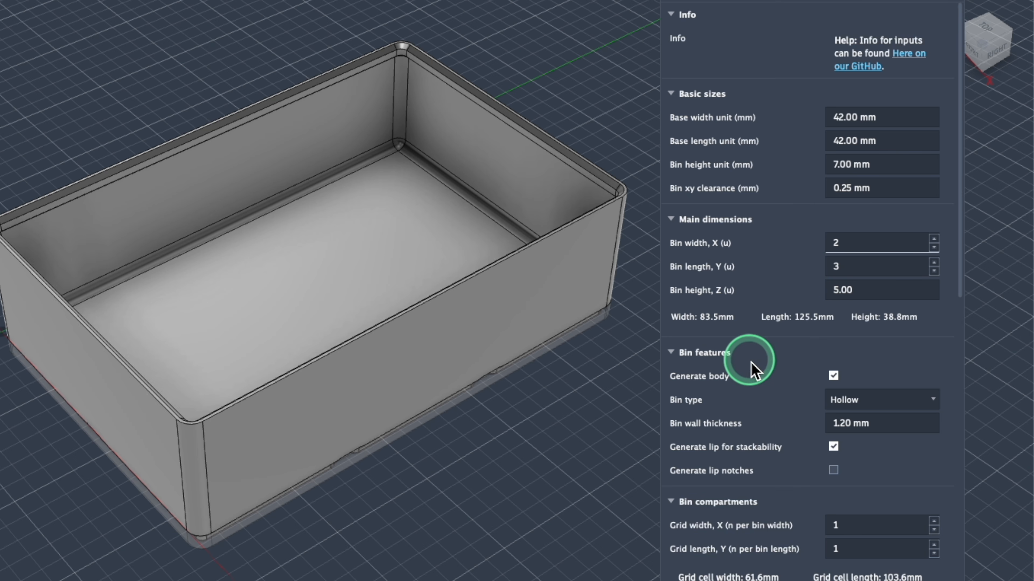
mouse_move(702, 326)
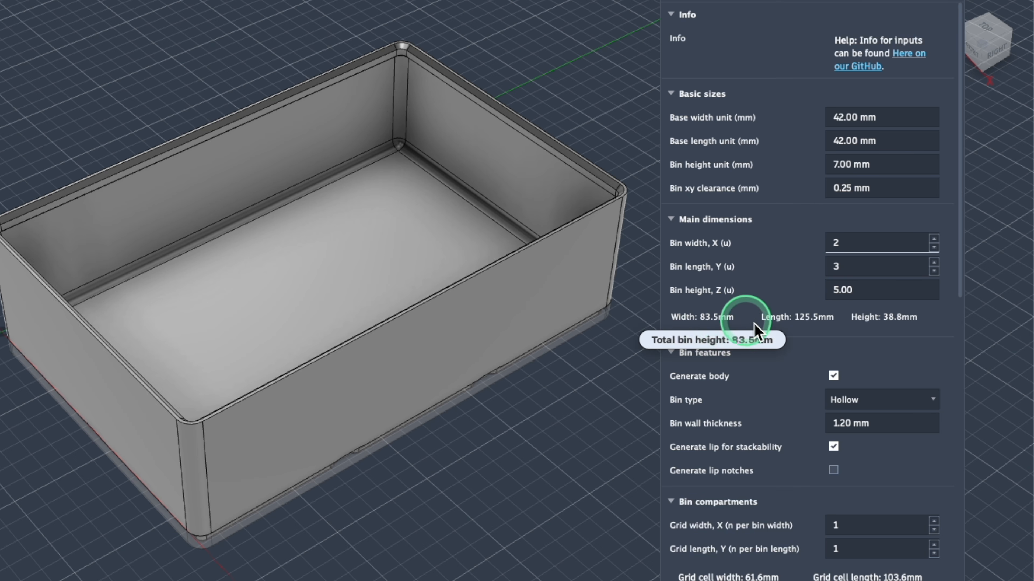
mouse_move(877, 325)
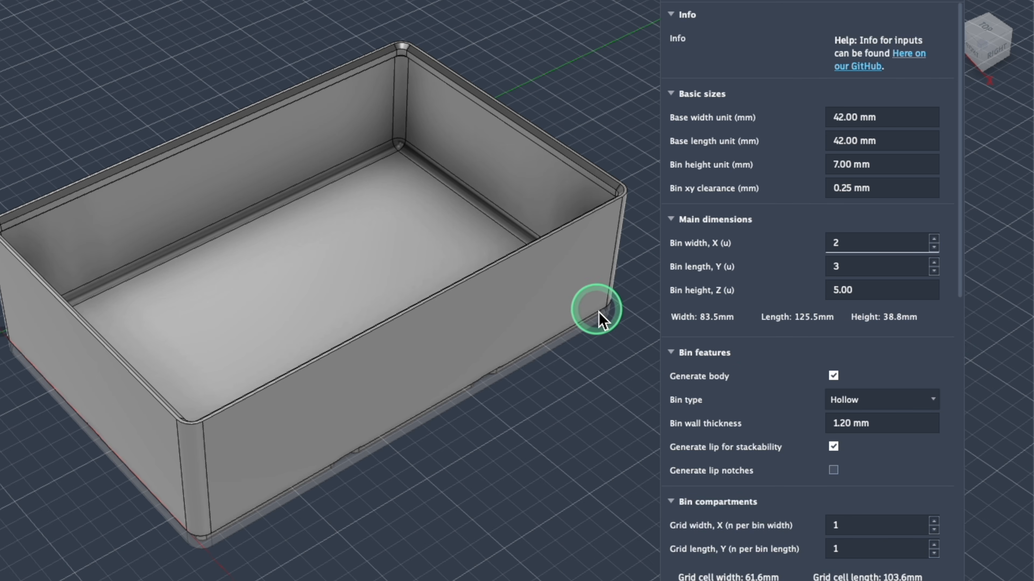
scroll(598, 314, "up", 5)
scroll(598, 315, "up", 2)
middle_click_drag(597, 317, 597, 300, "shift")
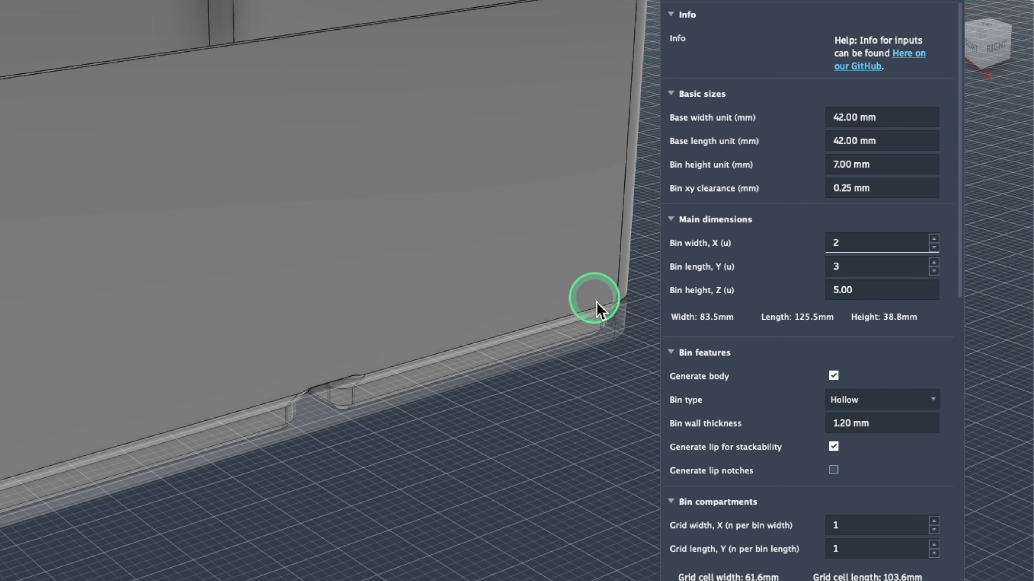
scroll(596, 312, "down", 2)
scroll(599, 317, "down", 4)
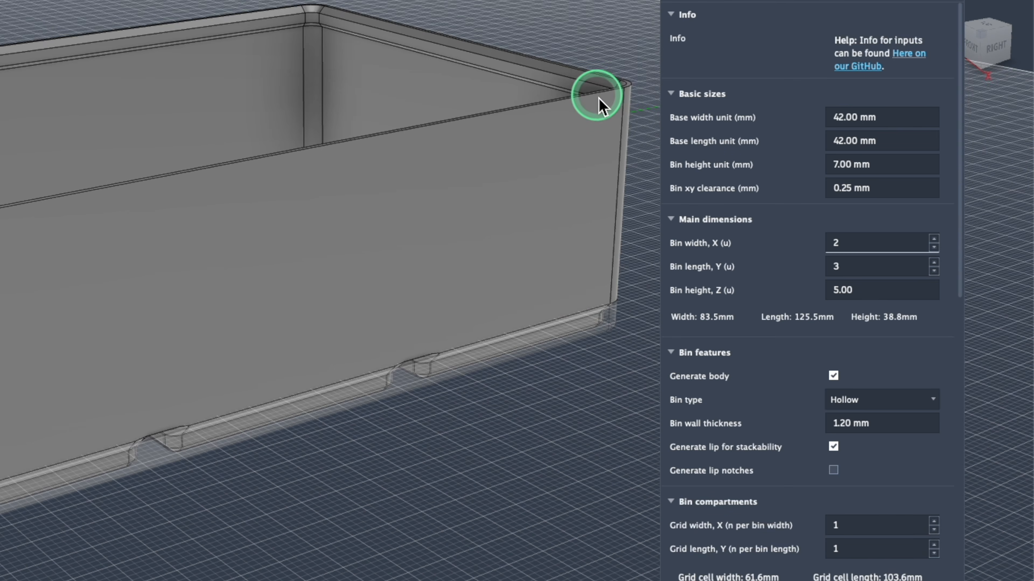
middle_click_drag(611, 193, 399, 326, "shift")
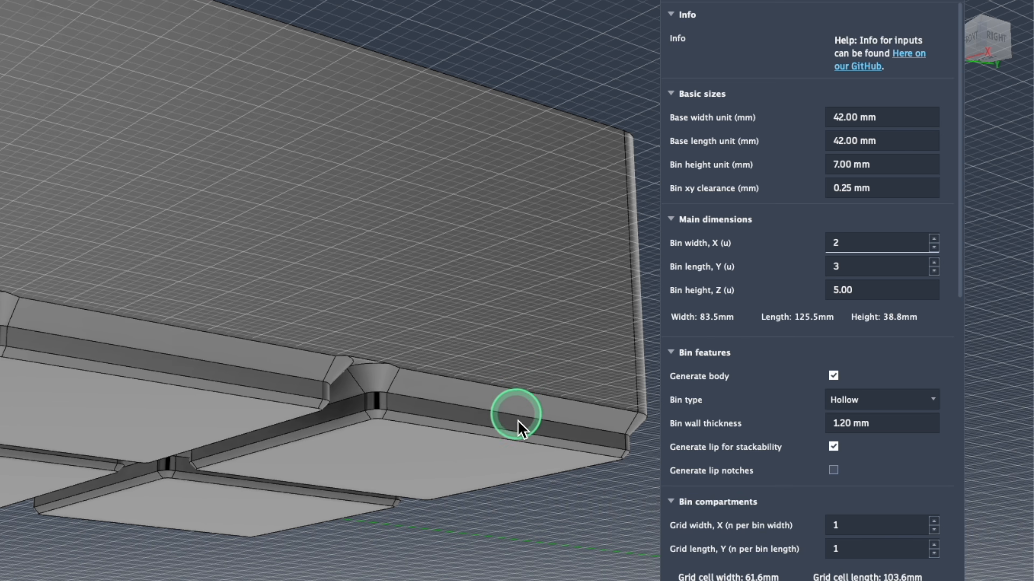
middle_click_drag(524, 416, 542, 412, "shift")
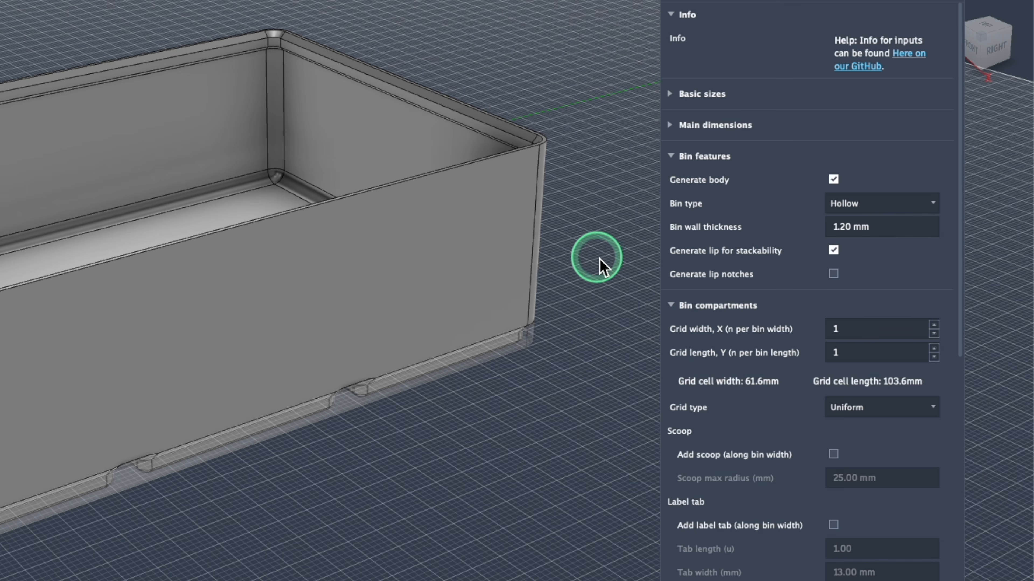
Try the Shelled bin type and inspect the bin's interior floor.
scroll(605, 250, "down", 5)
scroll(602, 244, "up", 5)
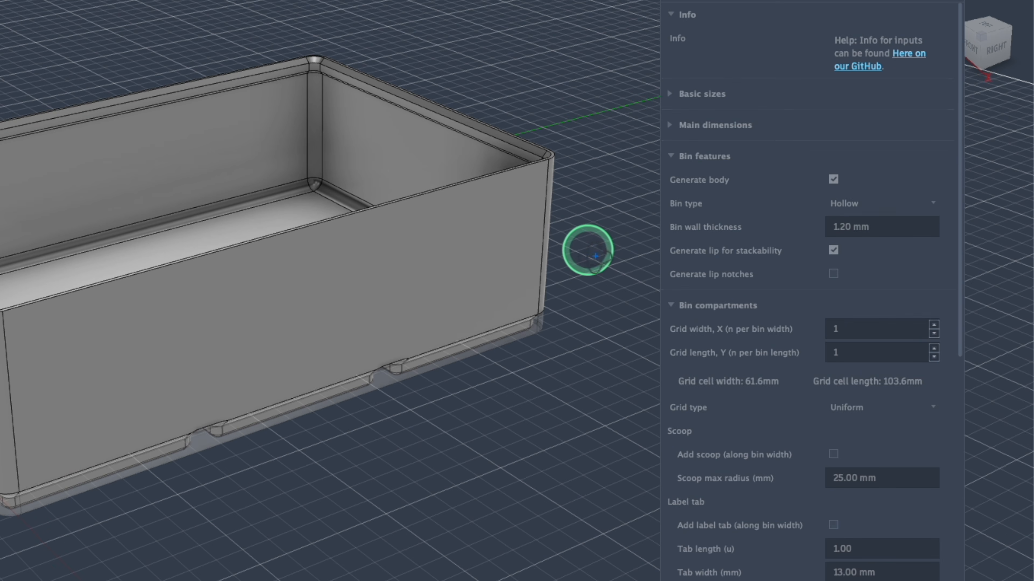
middle_click_drag(587, 249, 589, 340, "shift")
scroll(589, 339, "down", 4)
scroll(346, 232, "up", 4)
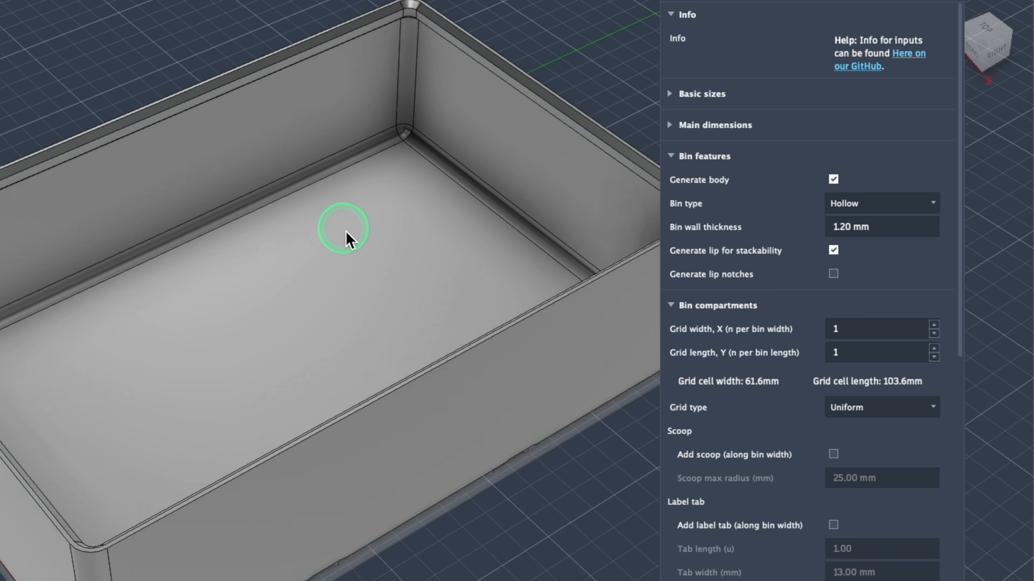
scroll(346, 232, "down", 3)
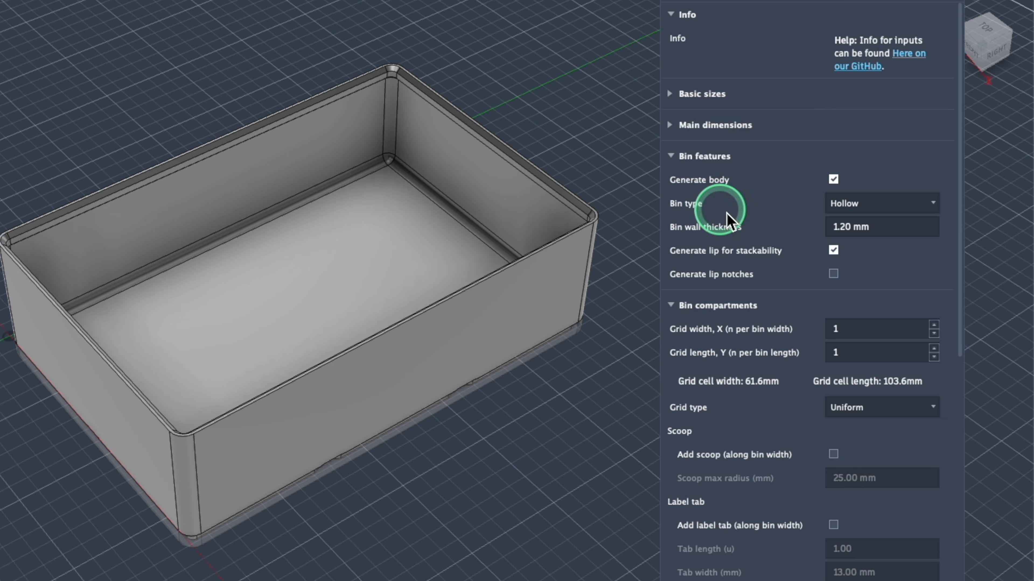
left_click(902, 204)
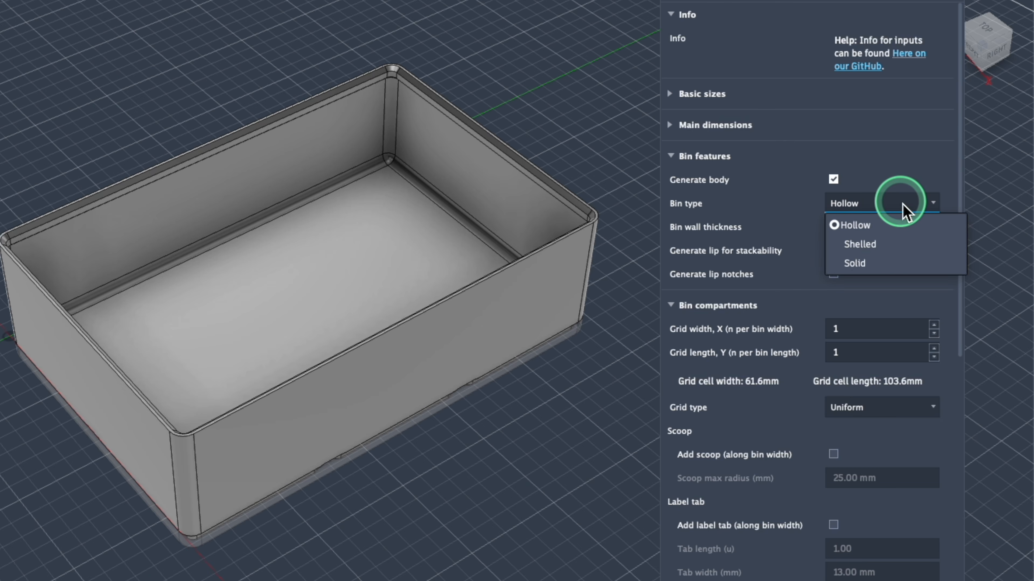
left_click(859, 244)
scroll(496, 301, "down", 3)
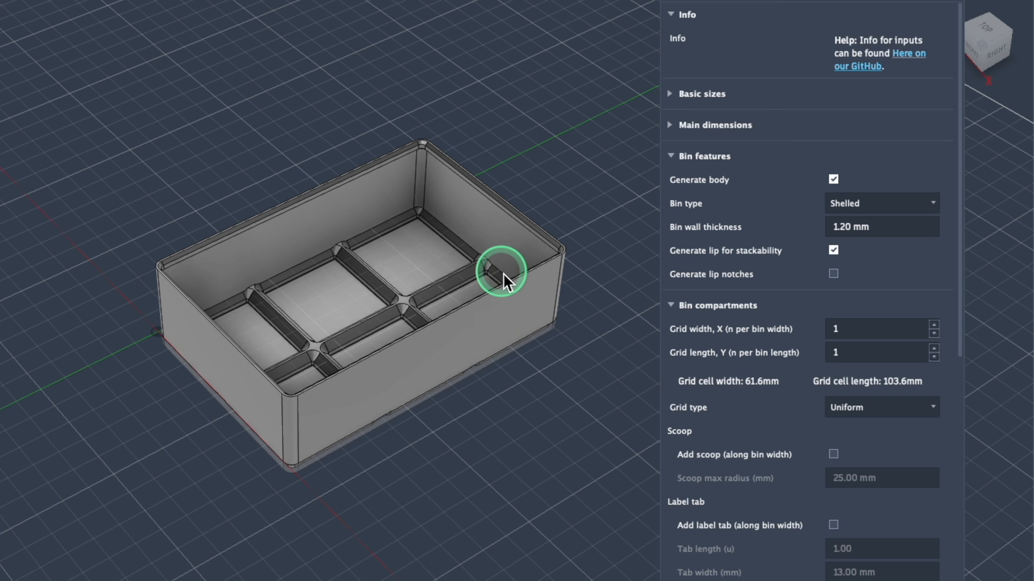
scroll(501, 271, "up", 3)
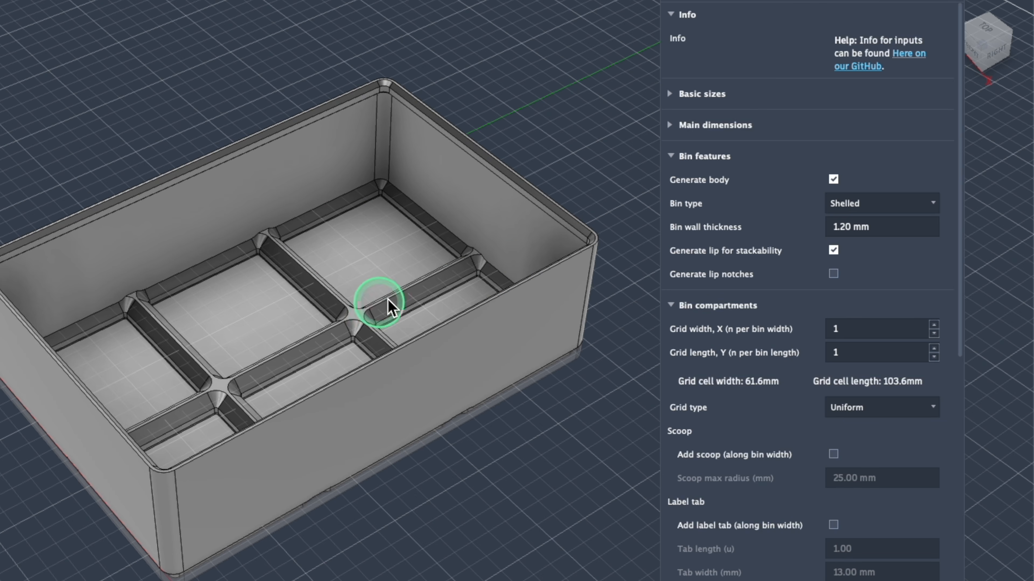
Try the Solid bin type and inspect the filled body from above.
left_click(851, 204)
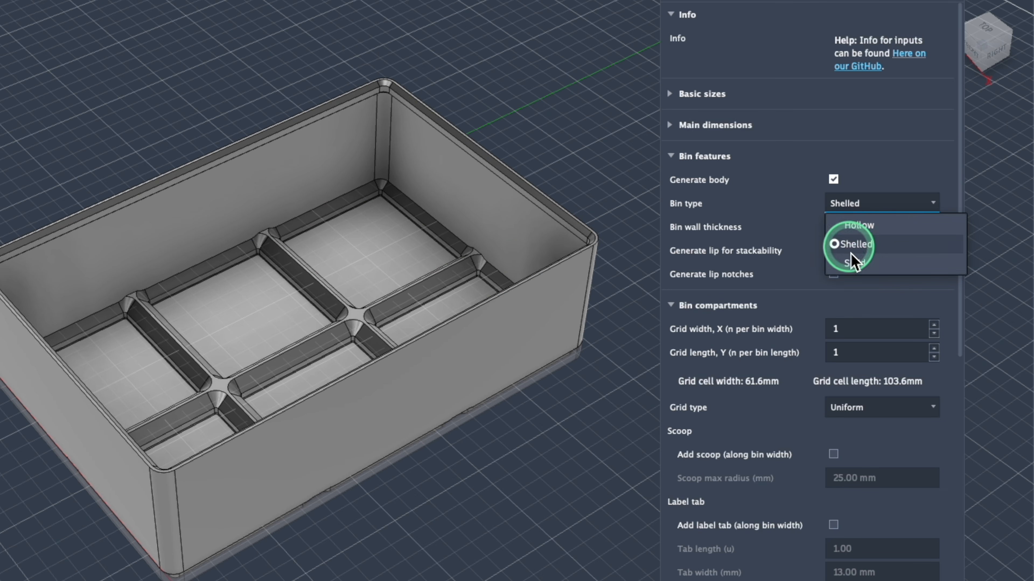
left_click(853, 262)
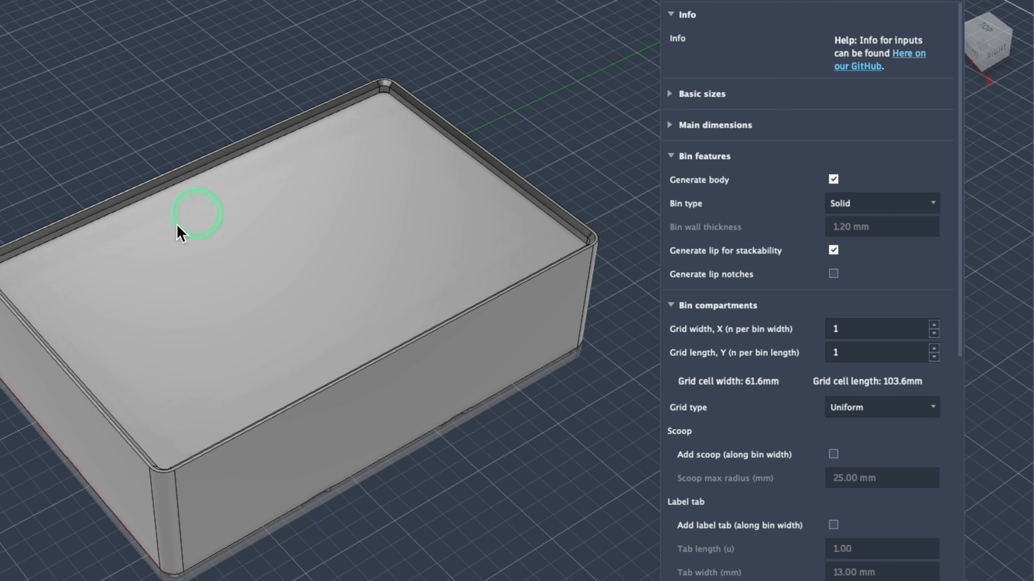
scroll(383, 242, "up", 4)
scroll(314, 194, "down", 4)
middle_click_drag(364, 269, 394, 262, "shift")
scroll(397, 284, "down", 4)
scroll(397, 285, "up", 5)
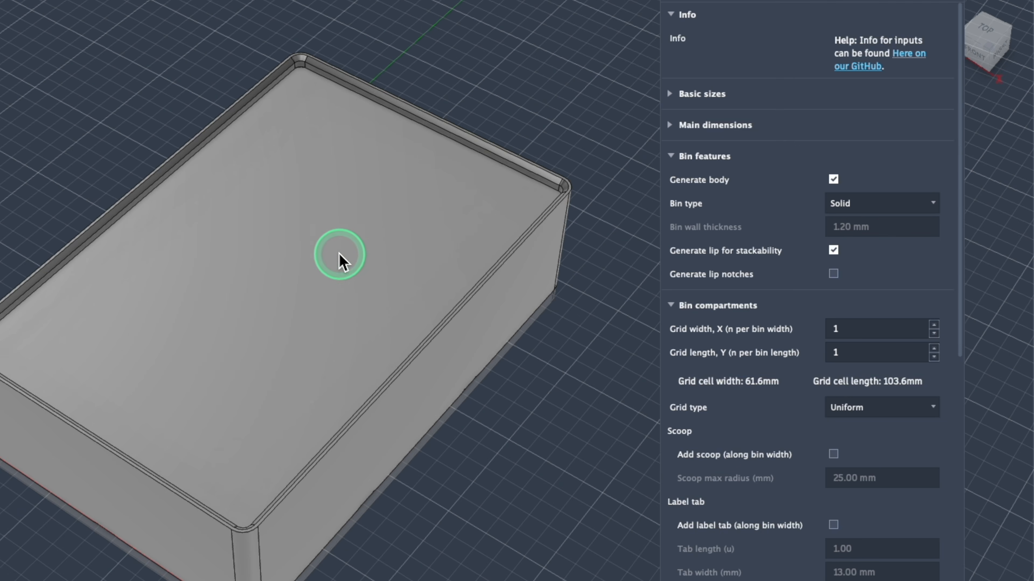
scroll(329, 244, "up", 2)
scroll(329, 245, "up", 3)
scroll(330, 245, "down", 3)
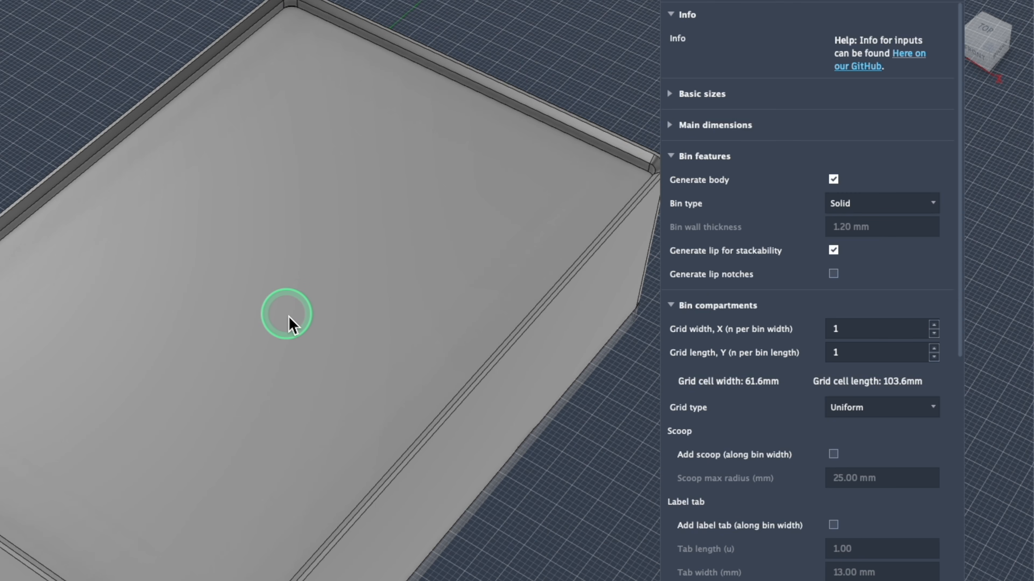
scroll(288, 316, "down", 2)
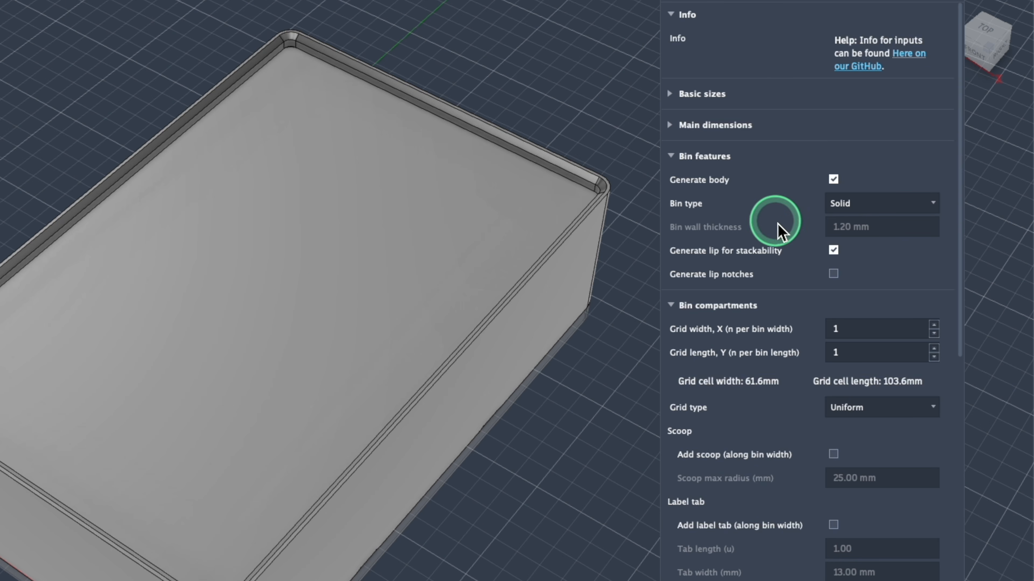
Set the bin type back to Hollow.
left_click(841, 205)
left_click(845, 225)
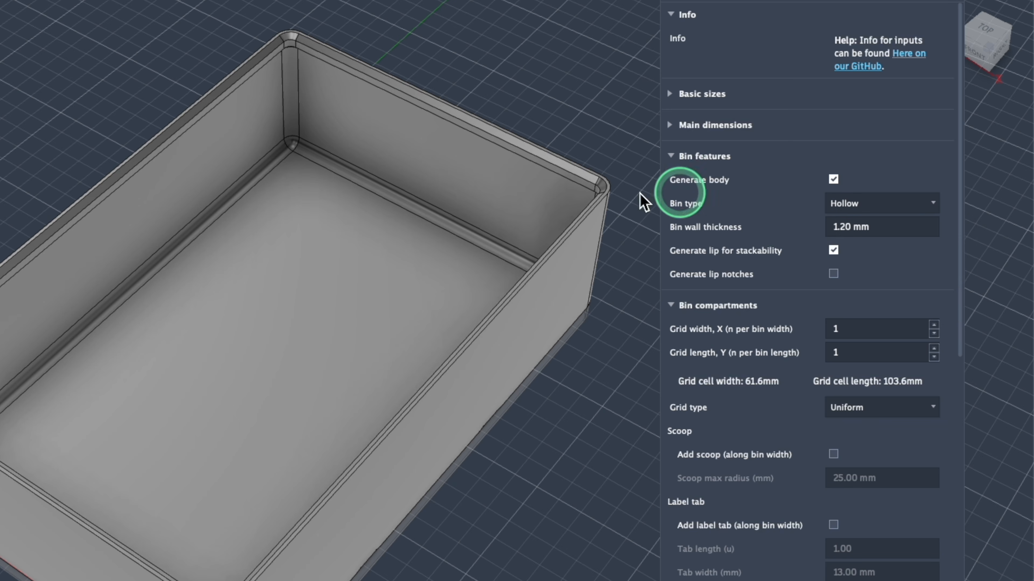
middle_click_drag(642, 201, 627, 210, "shift")
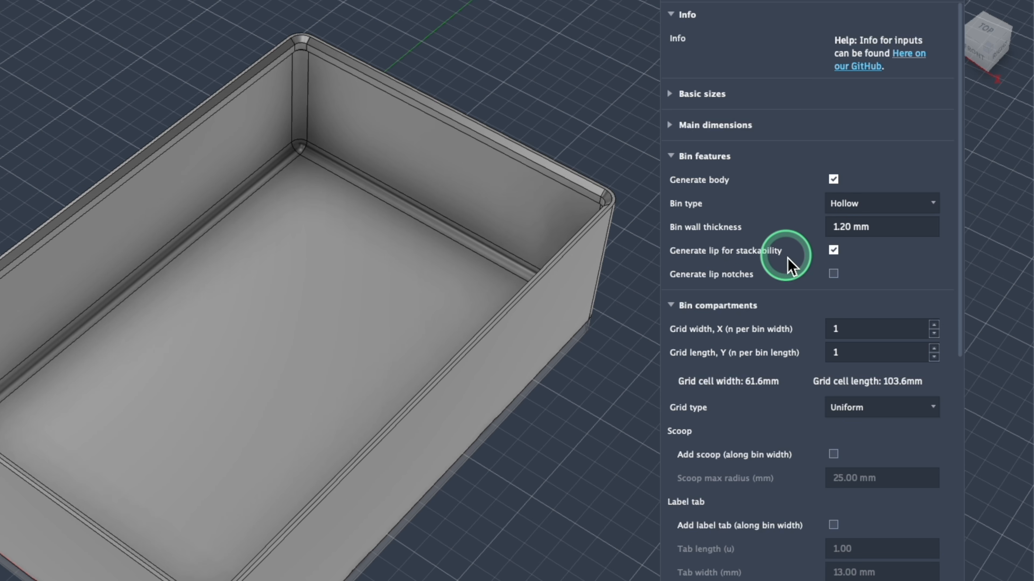
Toggle the stackability lip off and on twice to compare the bin's rim, leaving it enabled.
left_click(833, 250)
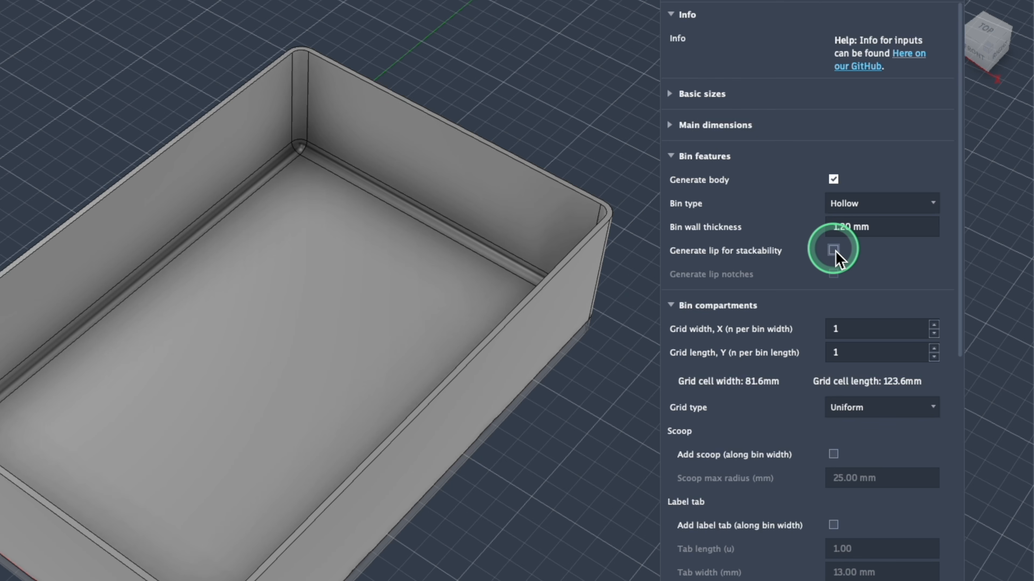
left_click(833, 250)
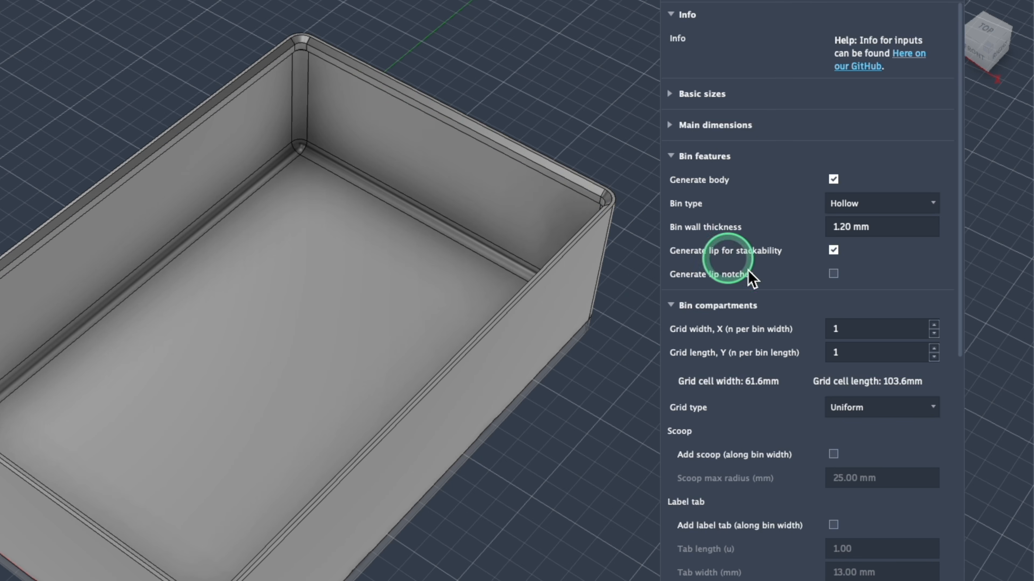
left_click(833, 250)
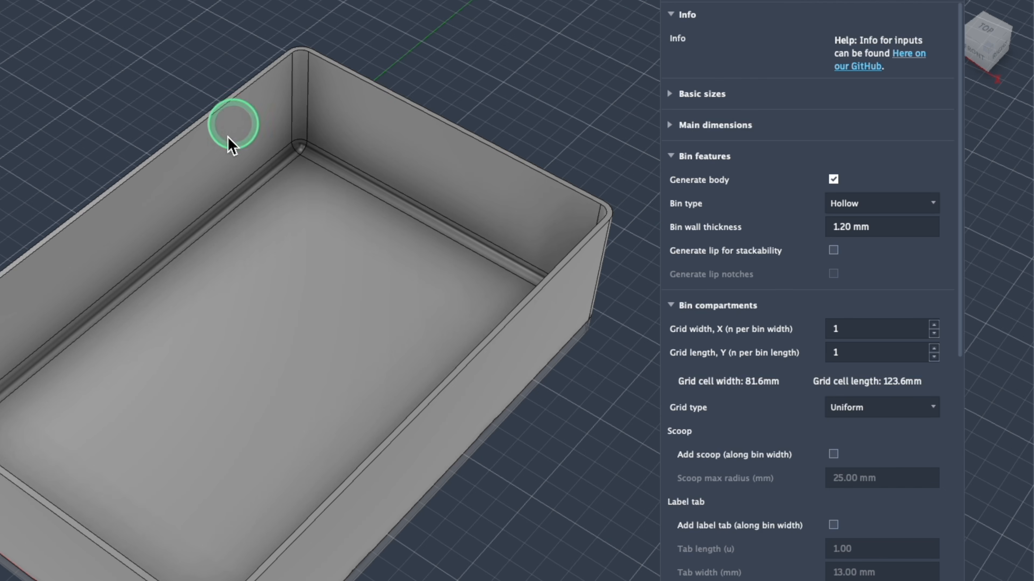
left_click(833, 250)
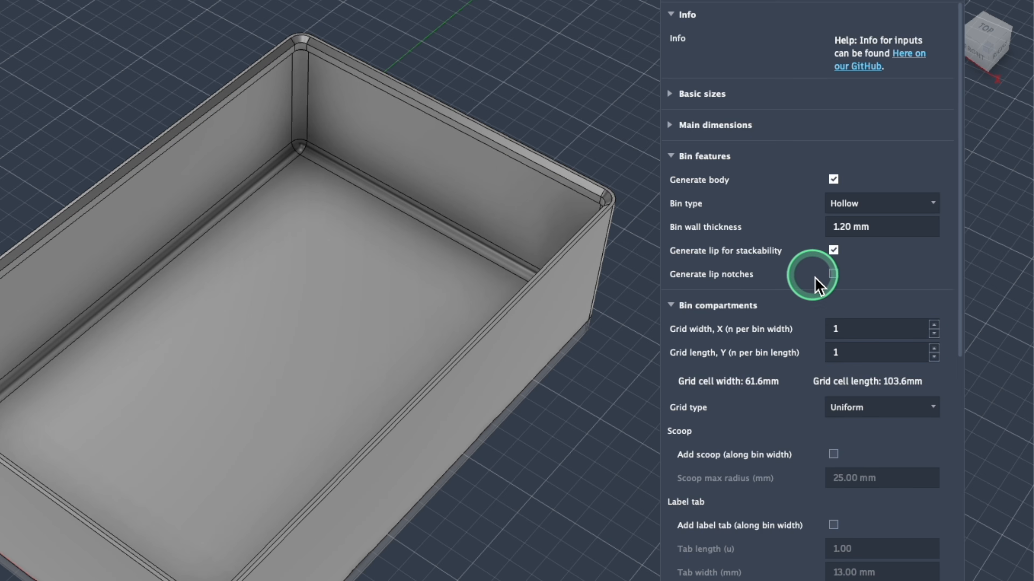
Try generating lip notches, inspect them along the bin's rim, and turn them off.
left_click(833, 274)
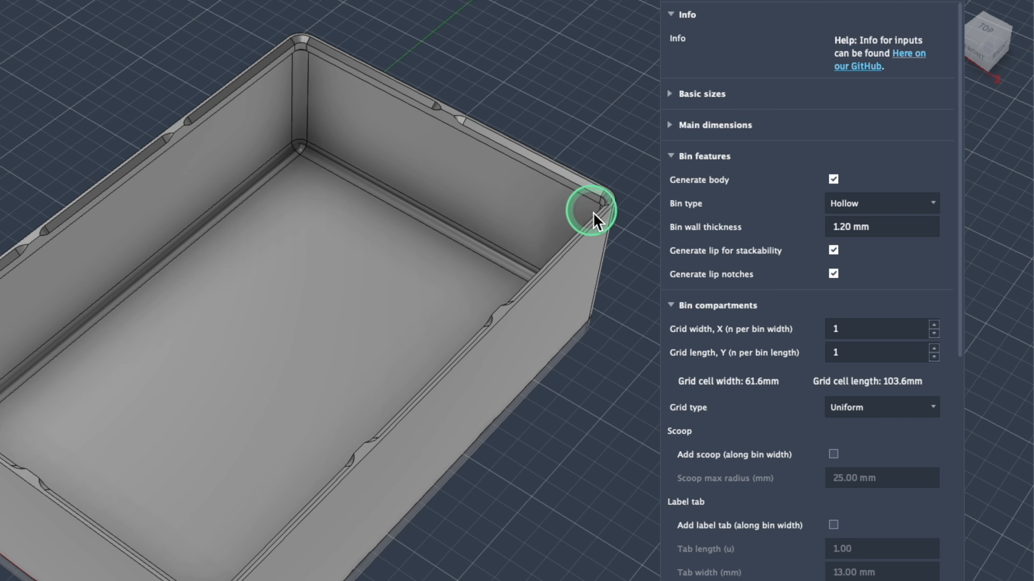
left_click(833, 273)
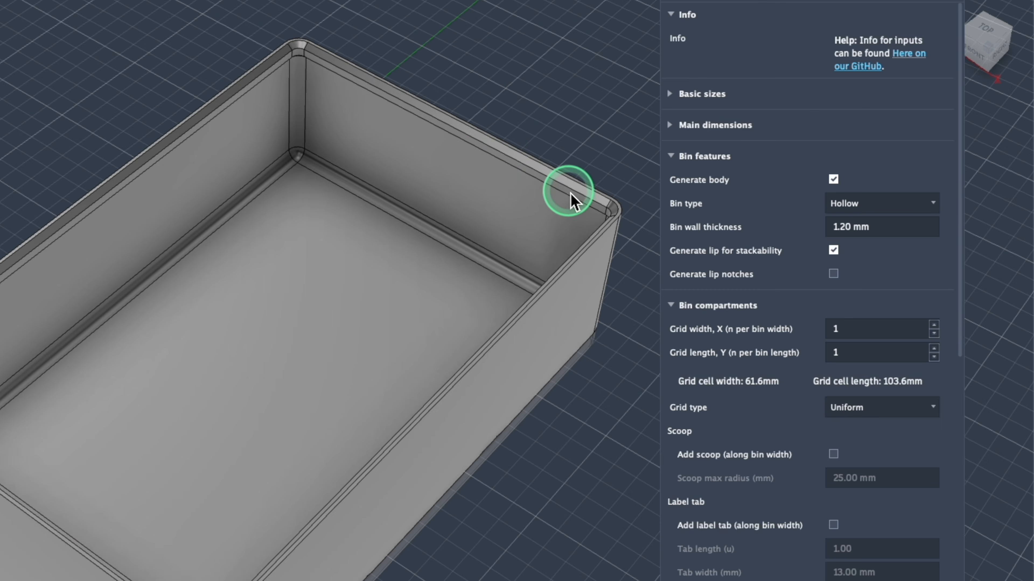
mouse_move(570, 192)
middle_mouse_down("shift")
mouse_move(560, 150)
mouse_move(498, 148)
mouse_move(558, 200)
middle_mouse_up("shift")
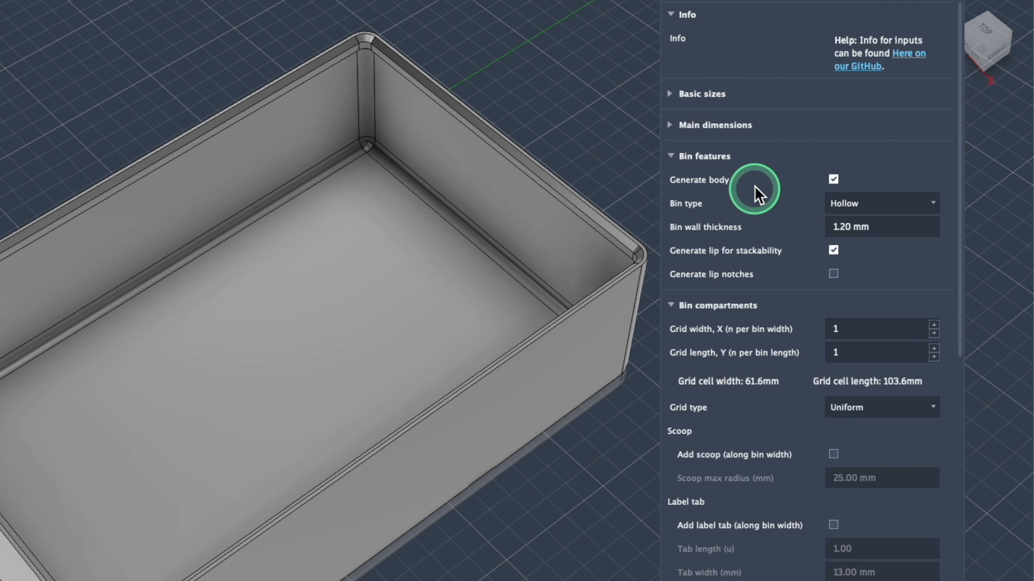
scroll(381, 253, "down", 3)
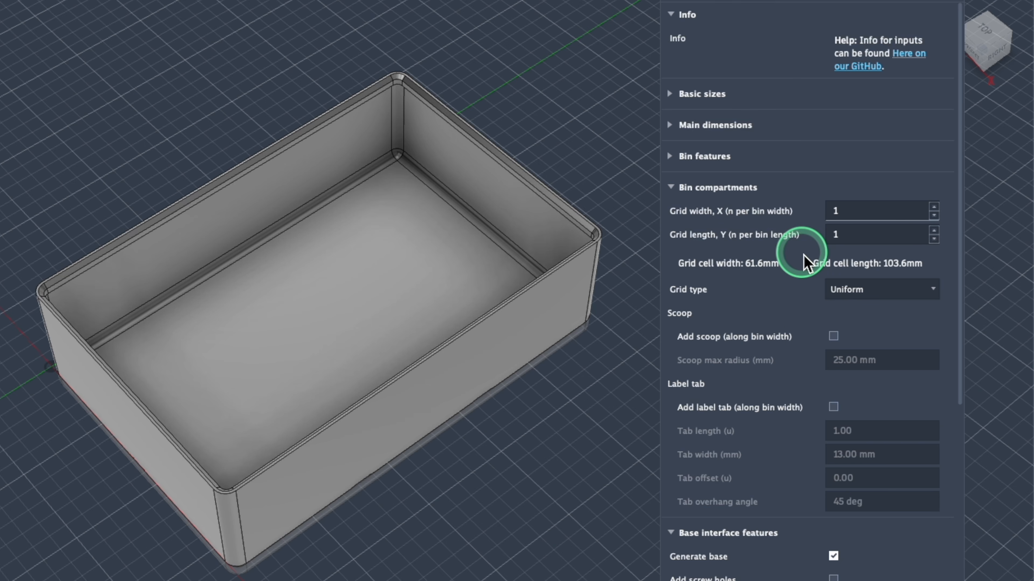
Try dividing the bin into two compartments across its width, return to one, and try two compartments along its length.
left_click(934, 206)
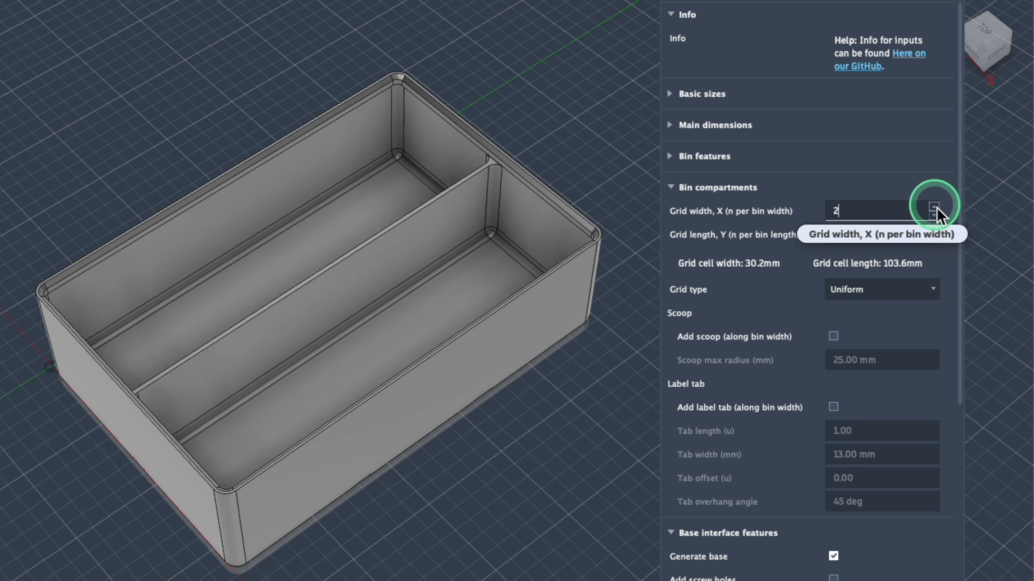
middle_click_drag(361, 417, 391, 402, "shift")
left_click(934, 215)
left_click(934, 215)
left_click(934, 238)
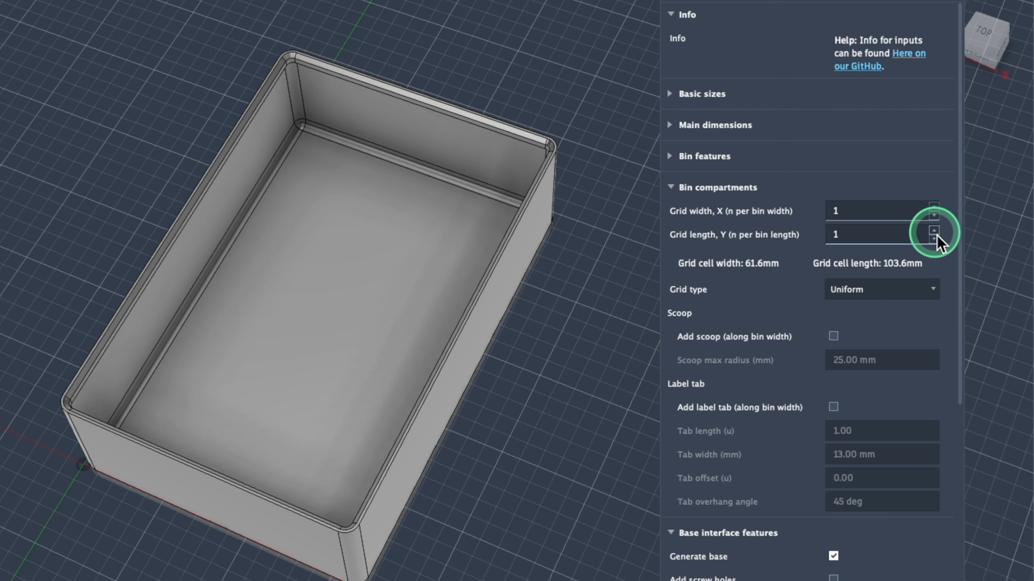
left_click(934, 232)
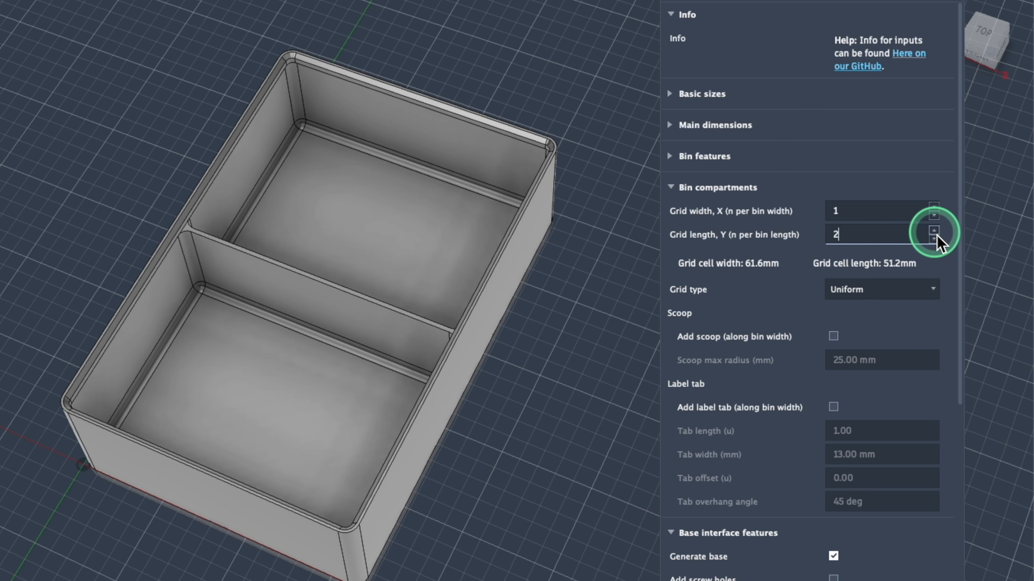
Try a compartment grid of 3 across the width and 1 along the length with the Custom grid type.
left_click(935, 208)
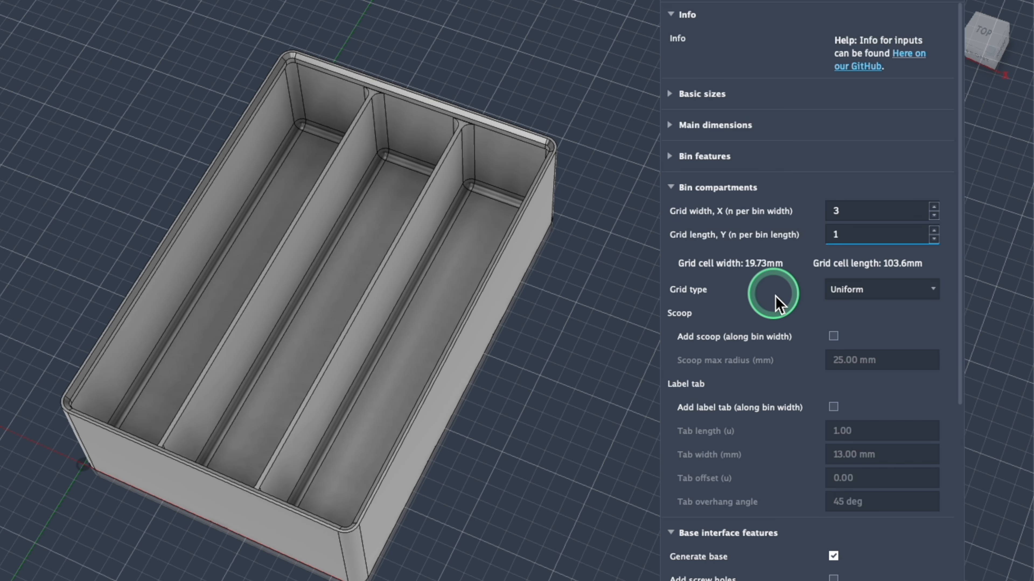
left_click(932, 290)
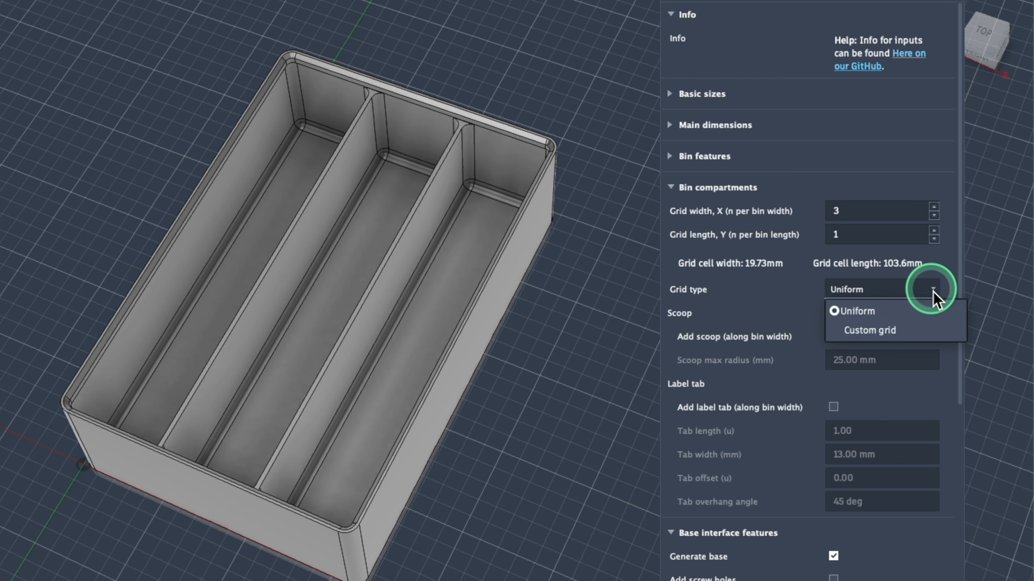
left_click(908, 338)
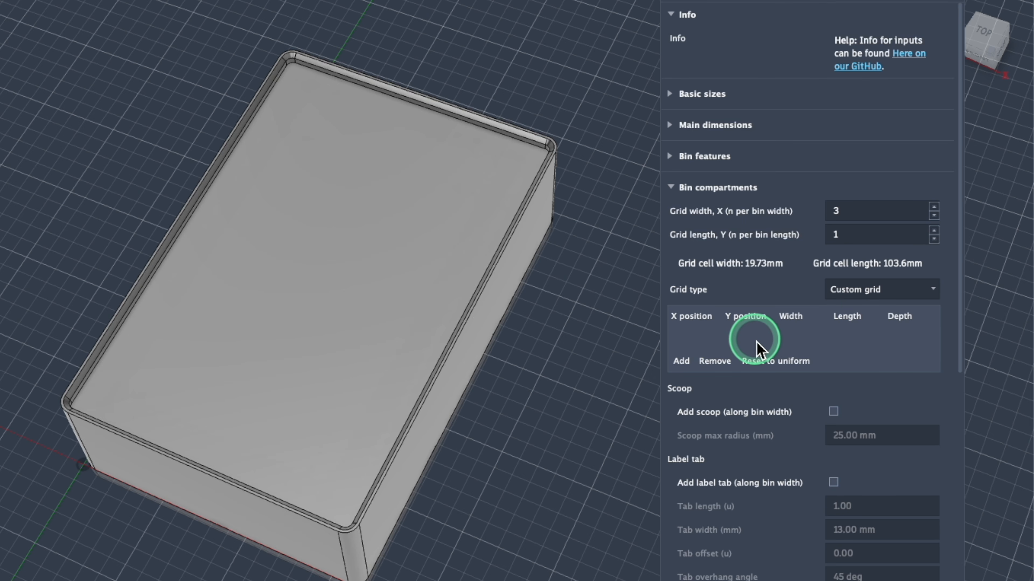
Open the add-in's GitHub help in the browser and examine how the X and Y positions of custom grid compartments work.
left_click(857, 65)
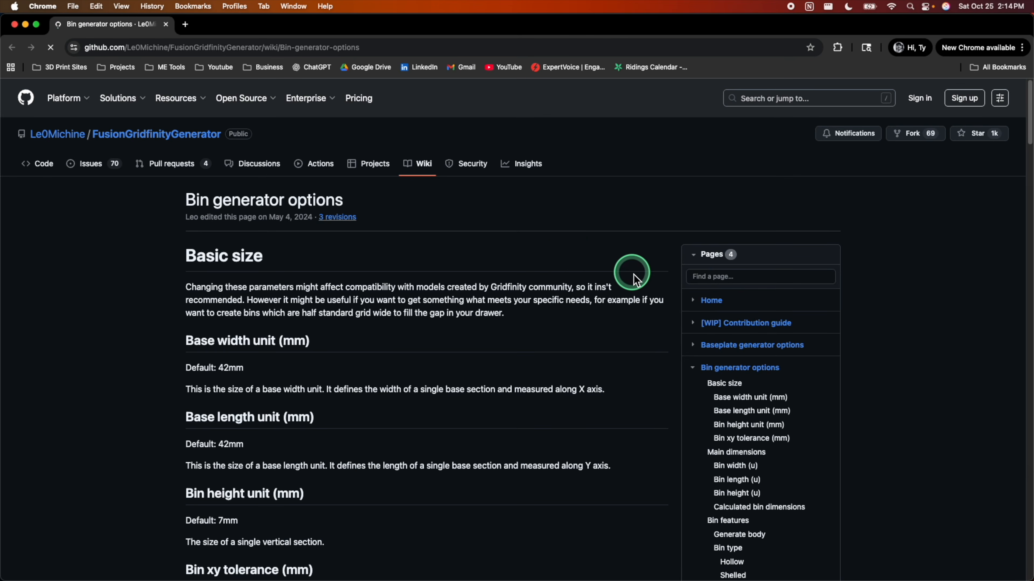
scroll(623, 268, "down", 8)
scroll(559, 245, "down", 8)
scroll(561, 247, "down", 15)
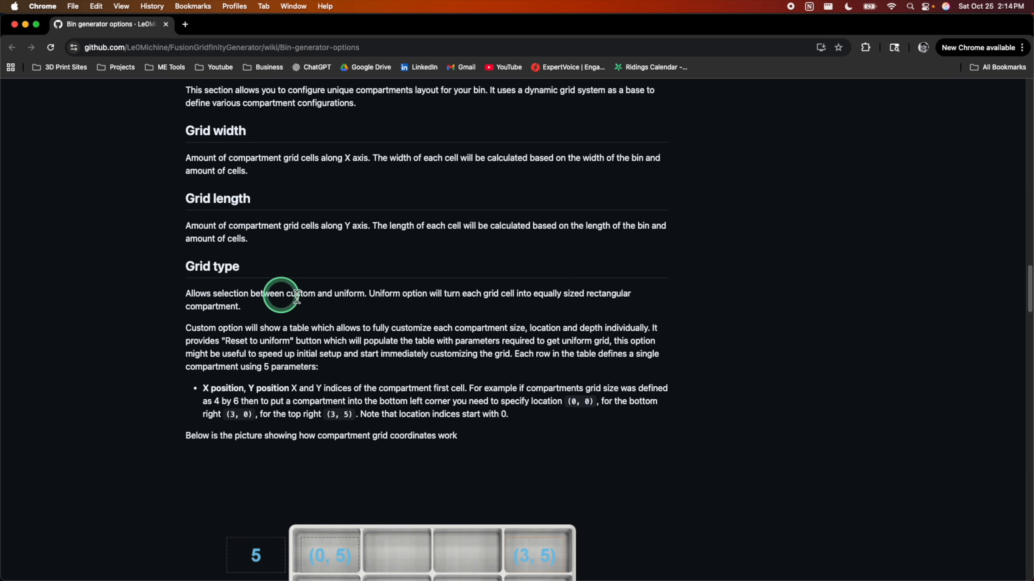
scroll(690, 264, "down", 5)
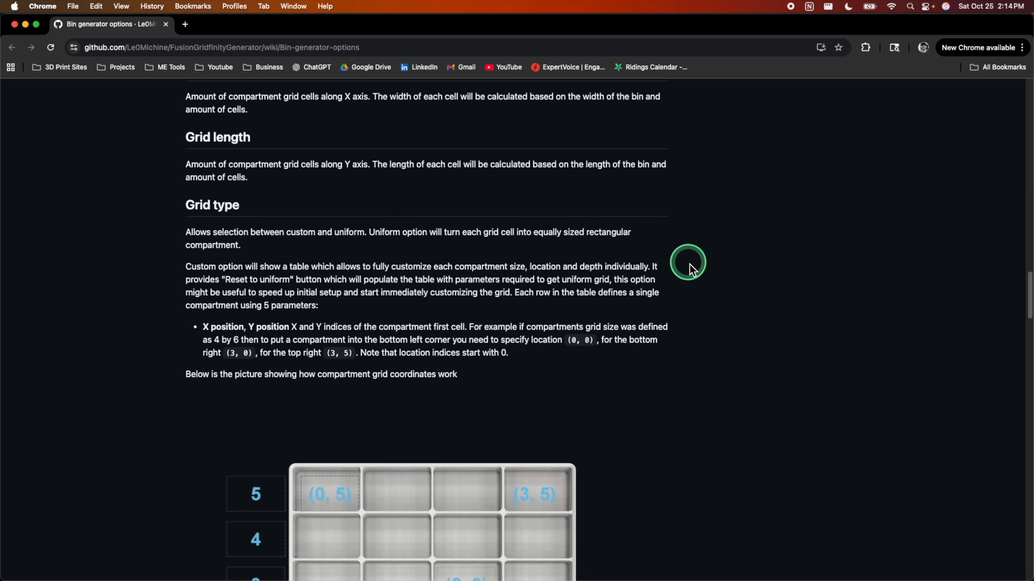
scroll(689, 265, "down", 5)
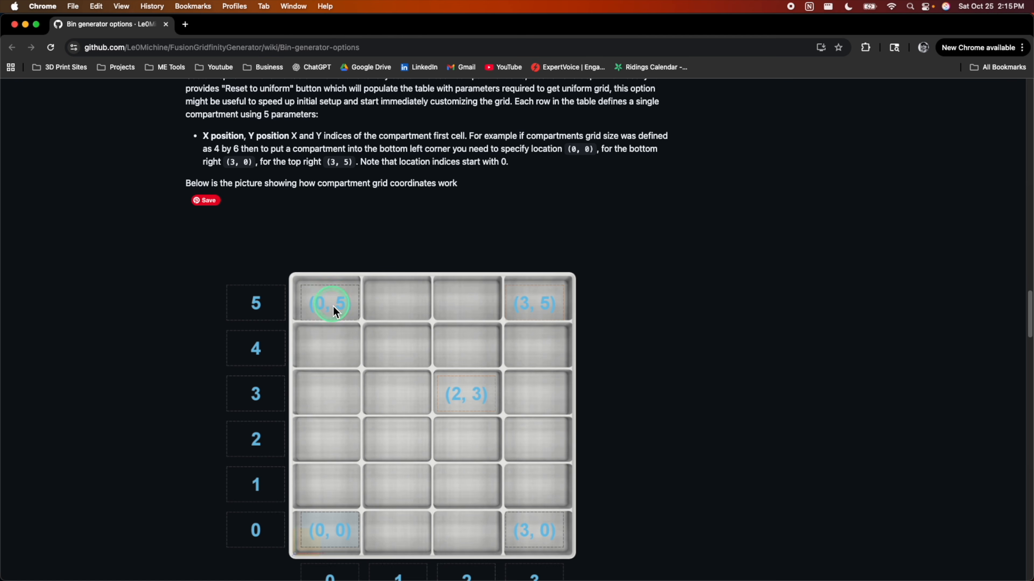
scroll(635, 228, "down", 1)
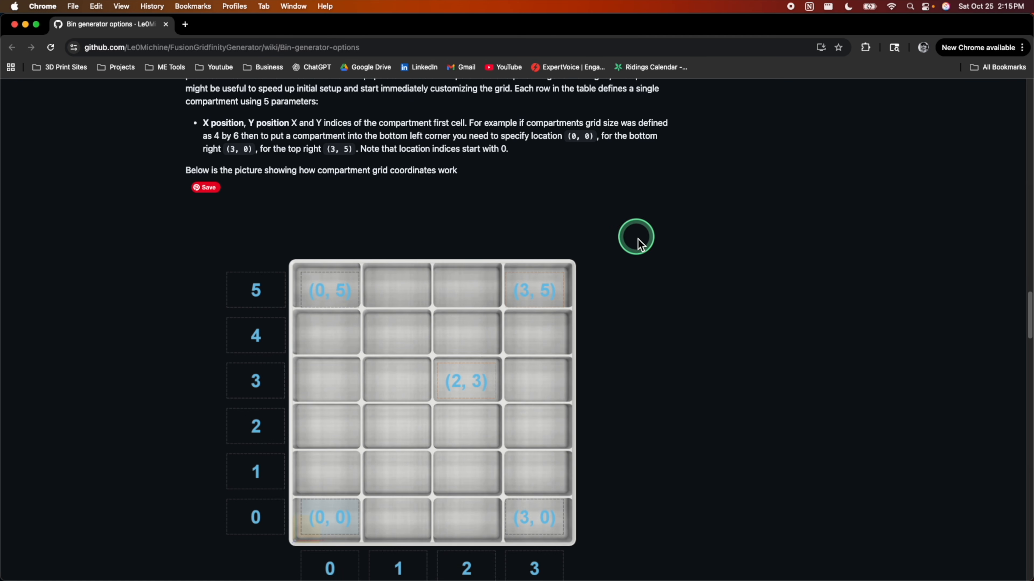
scroll(616, 226, "up", 1)
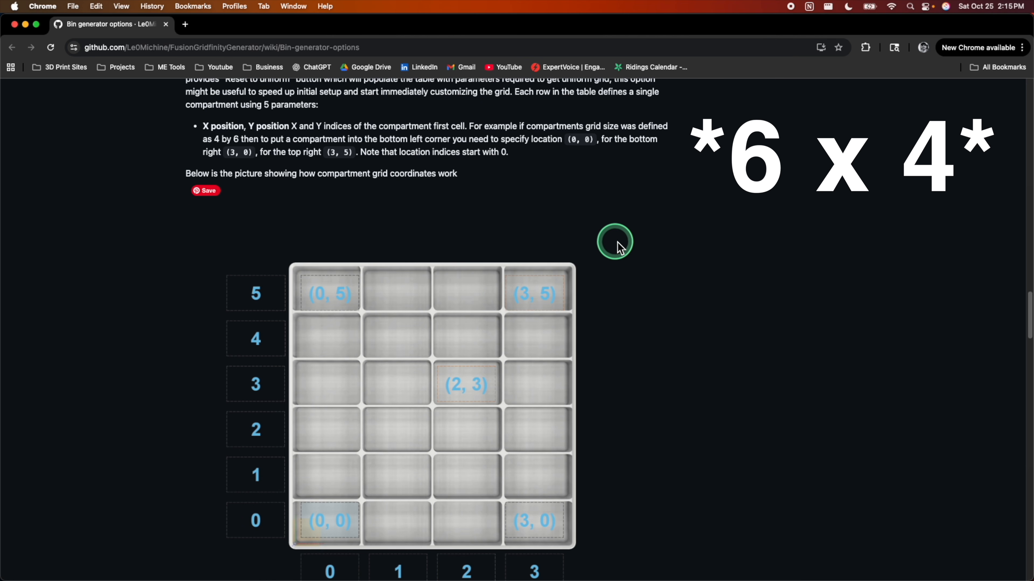
scroll(615, 242, "down", 3)
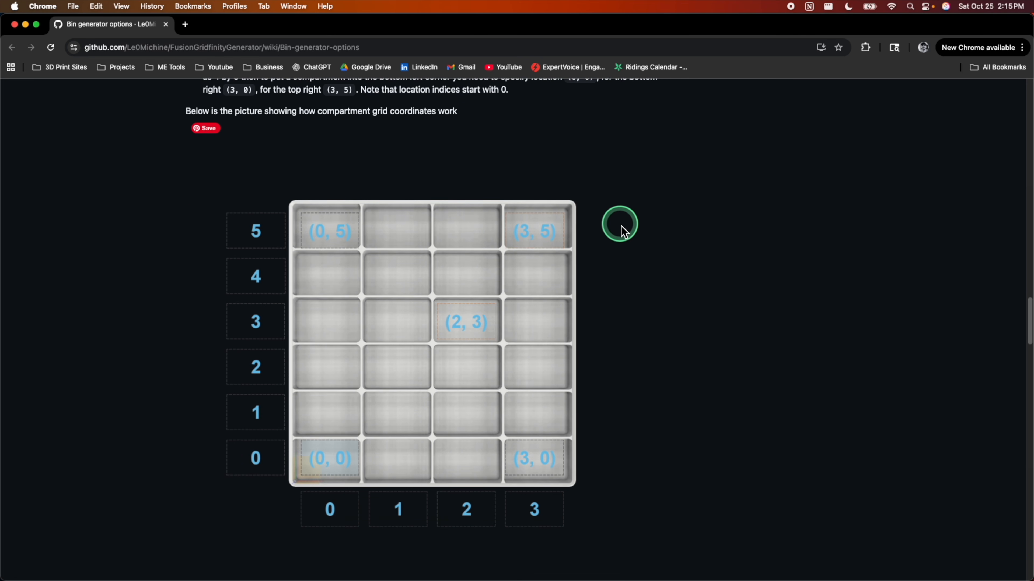
Examine the wiki's example of overlapping custom compartments with their locations, widths and lengths.
scroll(623, 230, "down", 4)
scroll(623, 228, "down", 18)
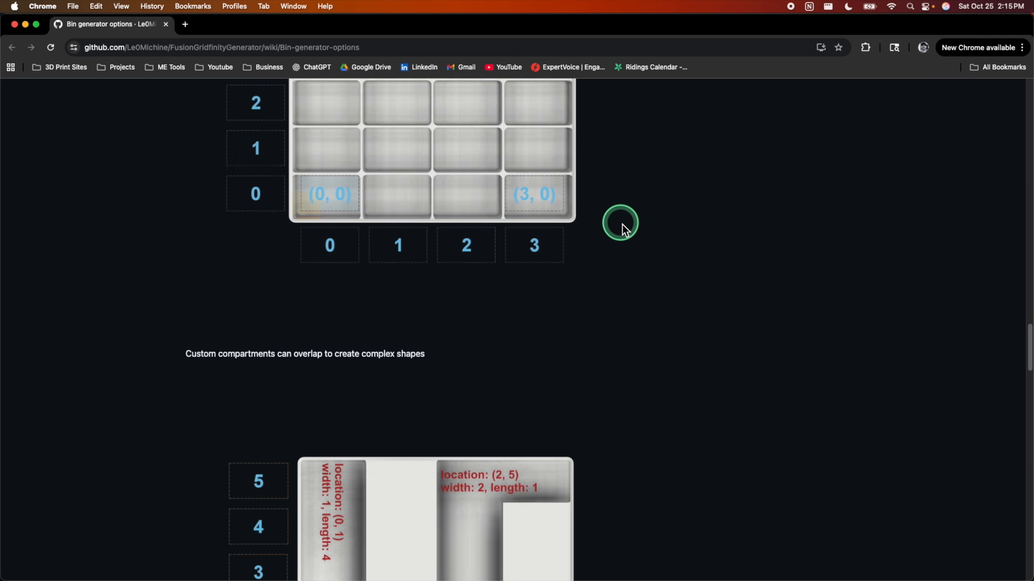
scroll(622, 225, "down", 2)
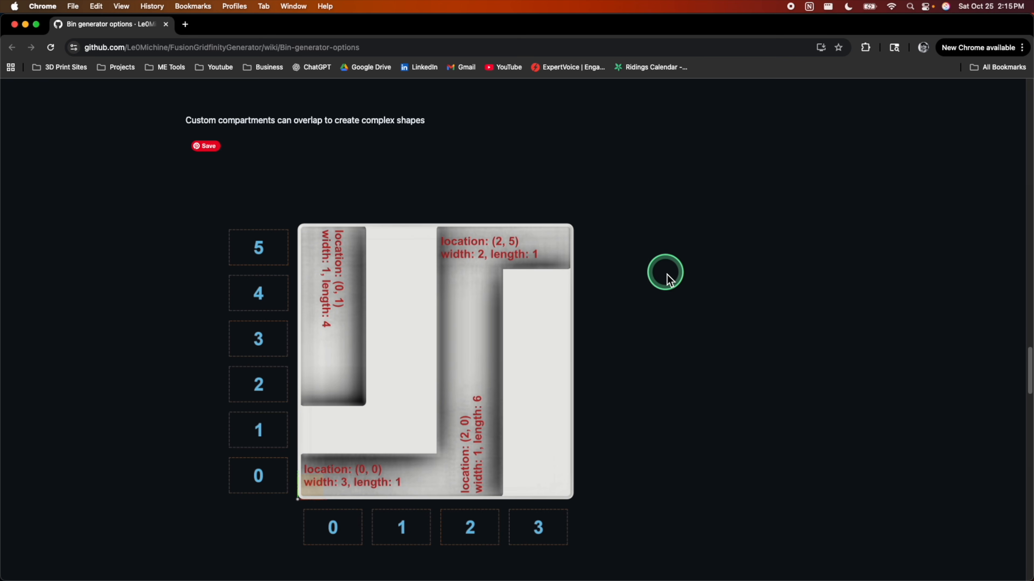
scroll(482, 302, "down", 2)
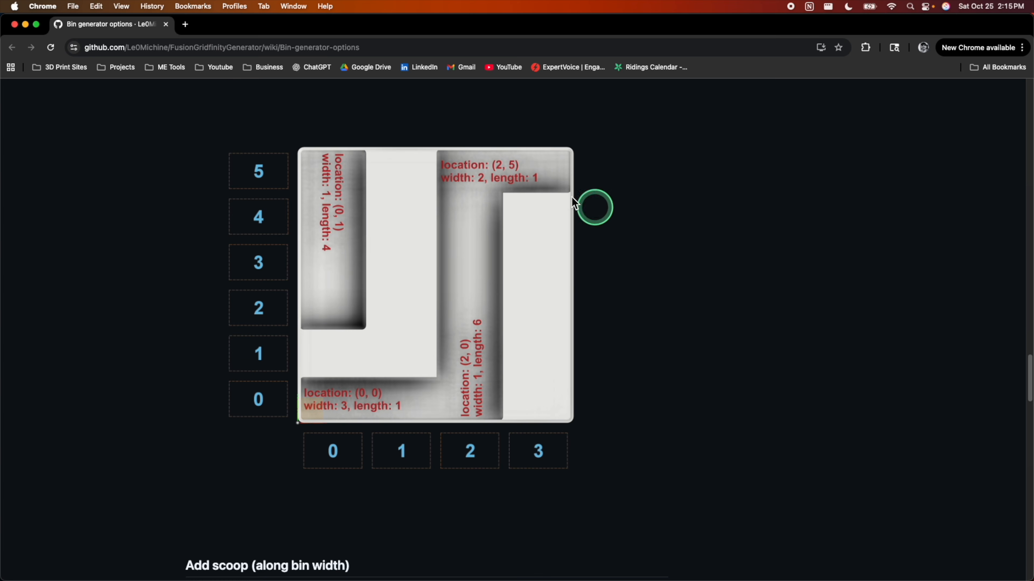
scroll(631, 336, "up", 3)
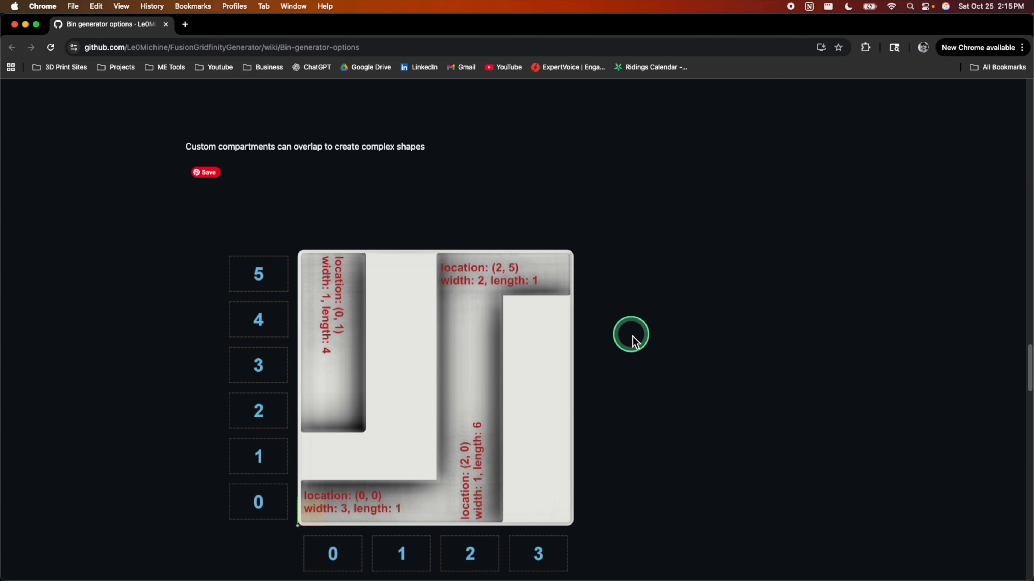
scroll(627, 316, "down", 3)
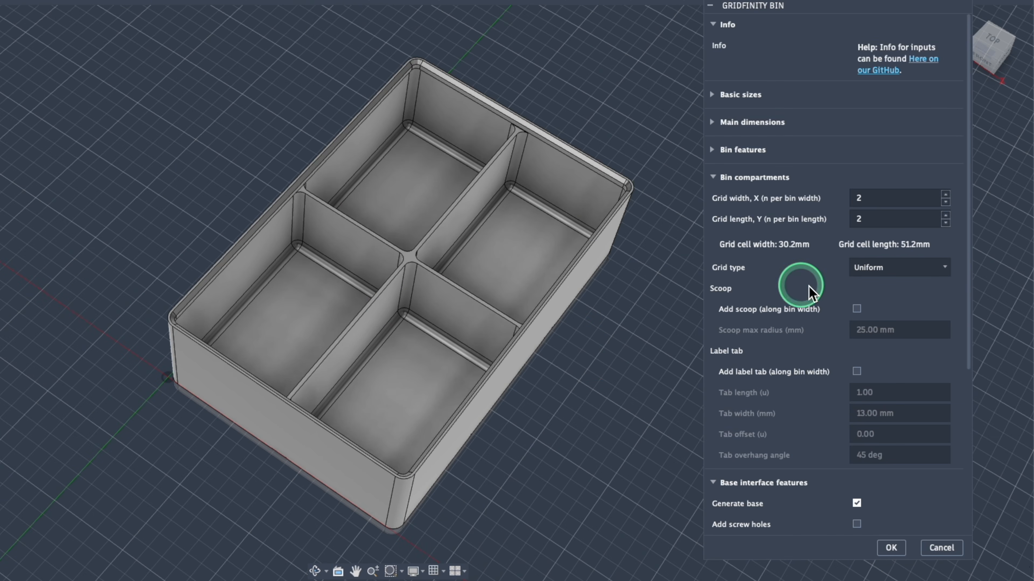
Add a scoop along the bin width to the 2 by 2 uniform compartments and inspect the curved floors.
mouse_move(491, 277)
middle_mouse_down("shift")
mouse_move(453, 245)
mouse_move(398, 272)
mouse_move(468, 261)
mouse_move(446, 273)
mouse_move(492, 277)
mouse_move(473, 282)
mouse_move(482, 270)
middle_mouse_up("shift")
scroll(482, 270, "up", 5)
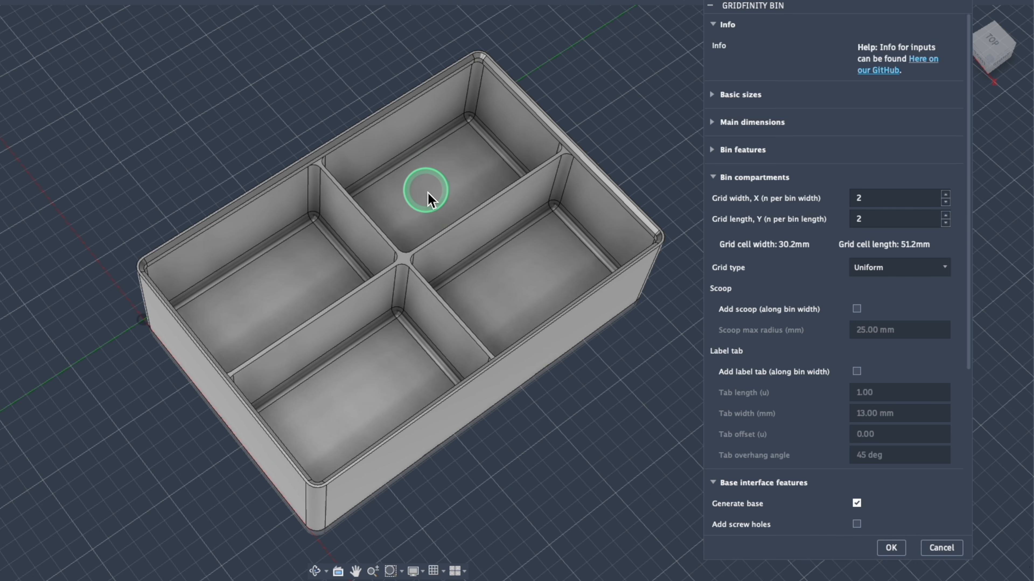
scroll(457, 181, "down", 3)
scroll(458, 181, "up", 5)
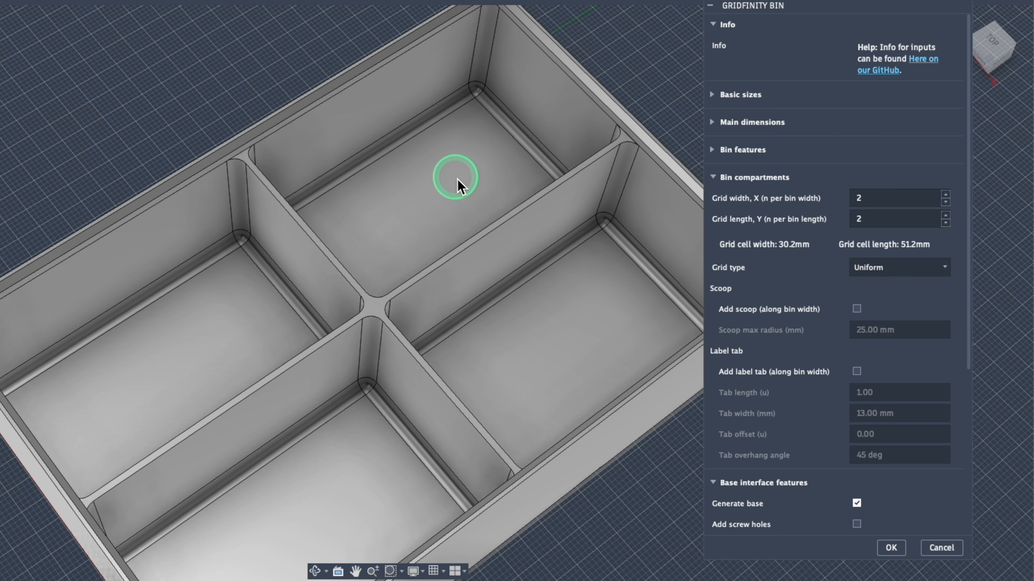
middle_click_drag(458, 180, 464, 204, "shift")
left_click(864, 310)
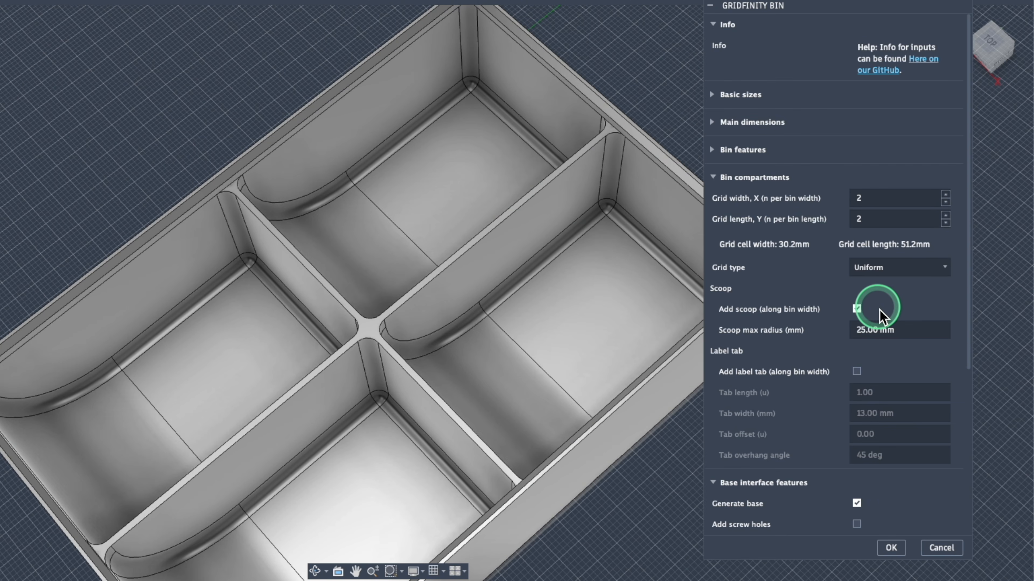
middle_click_drag(524, 220, 503, 264, "shift")
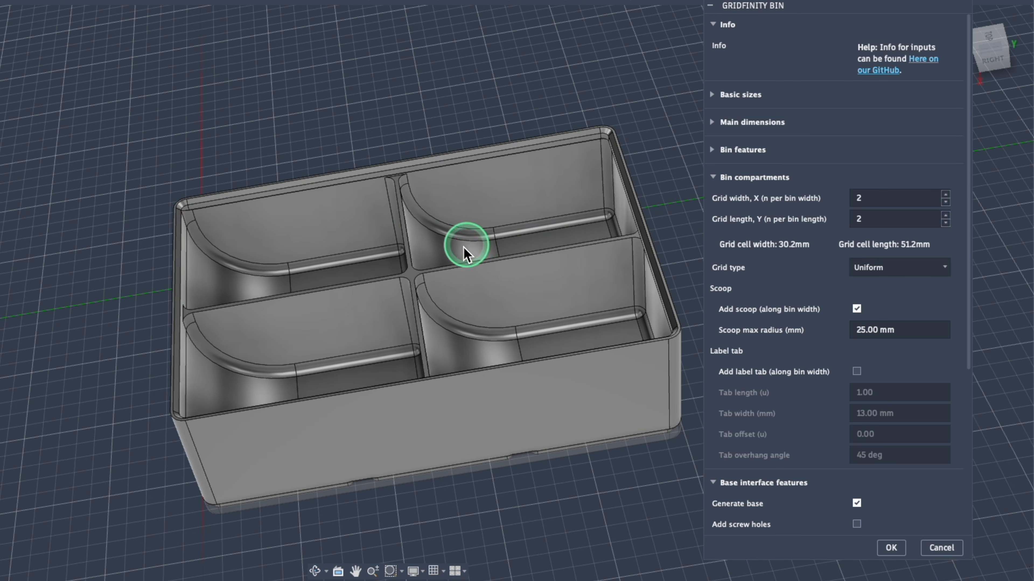
middle_click_drag(489, 302, 561, 316, "shift")
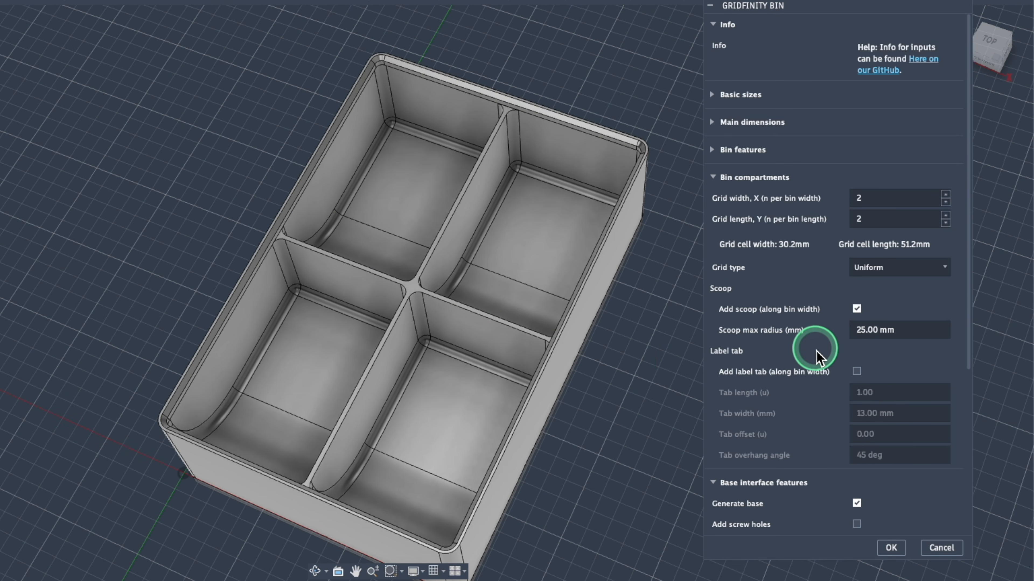
Add a label tab along the bin width and inspect the tabs over the compartments from several angles.
middle_click_drag(547, 280, 525, 212, "shift")
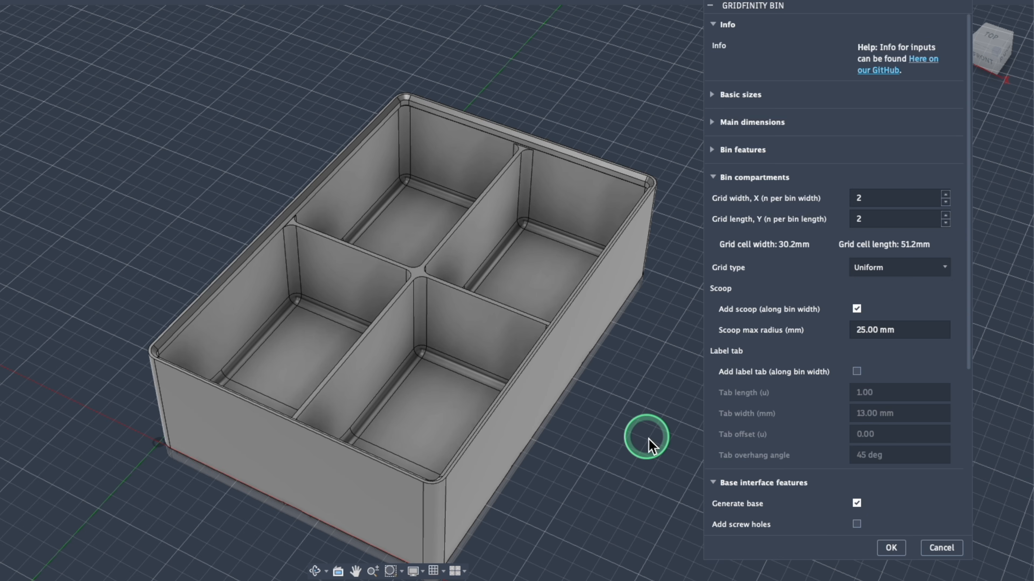
left_click(854, 373)
middle_click_drag(554, 197, 455, 212, "shift")
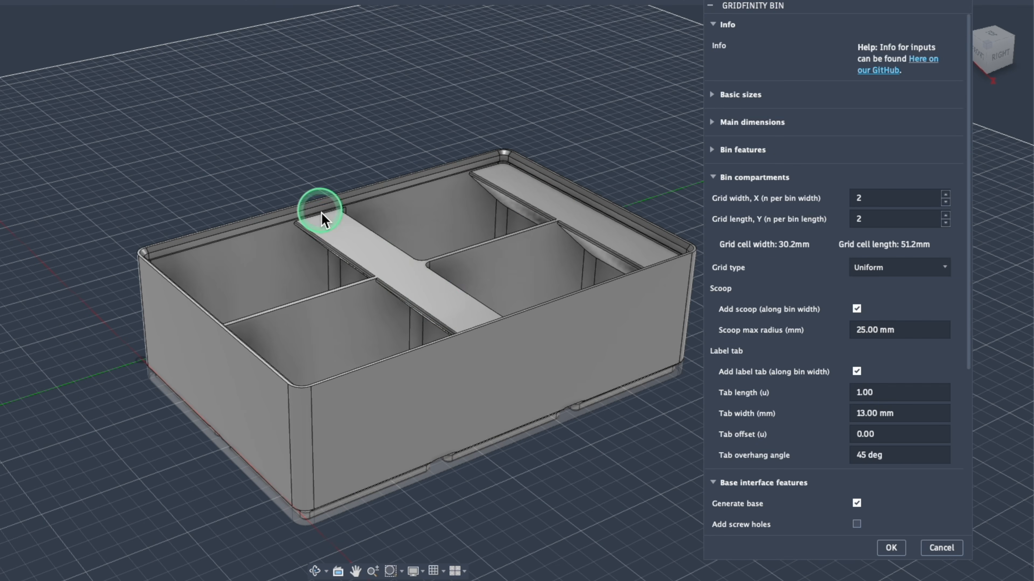
middle_click_drag(418, 294, 502, 324, "shift")
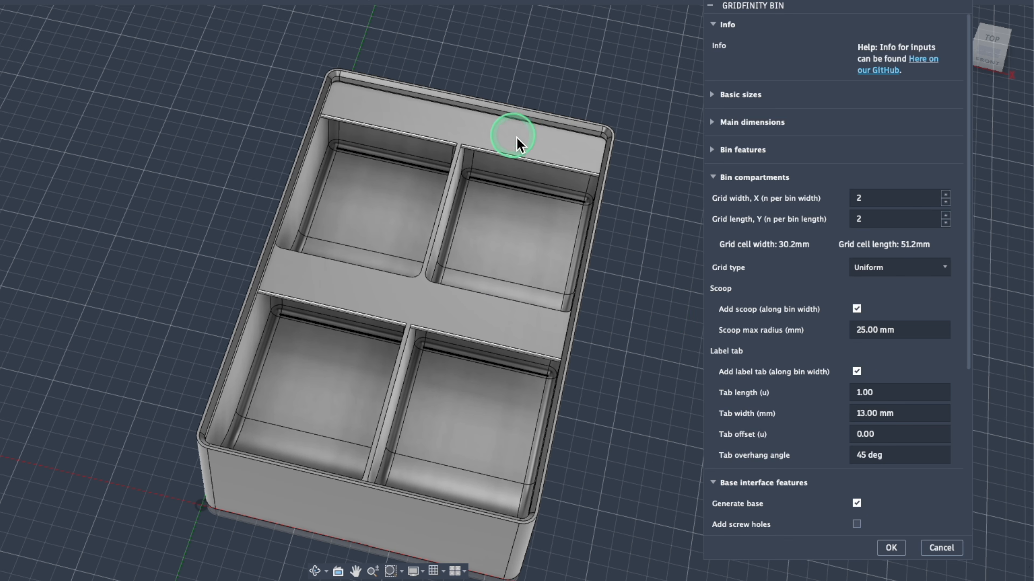
middle_click_drag(554, 214, 530, 224, "shift")
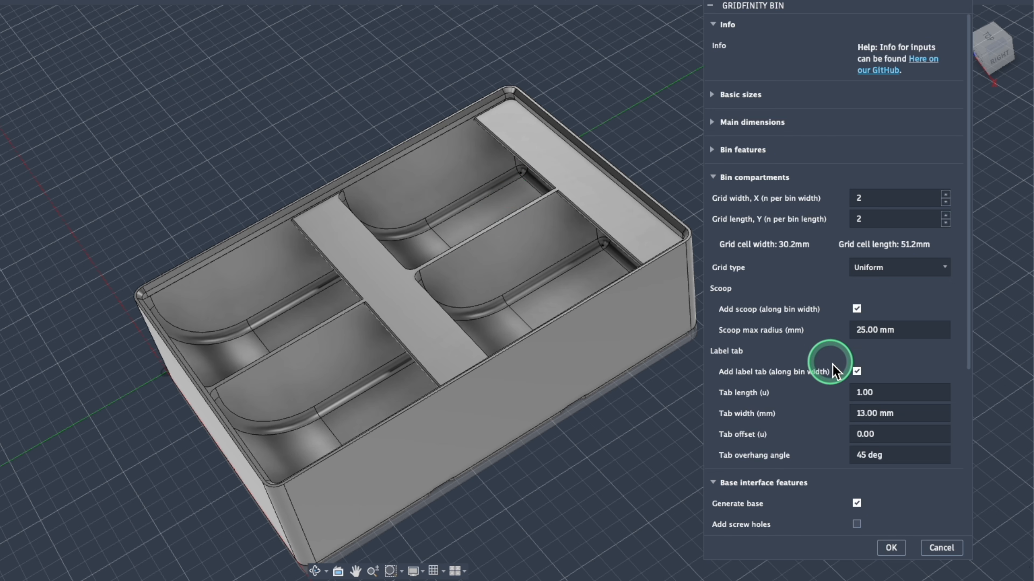
middle_click_drag(486, 312, 570, 277, "shift")
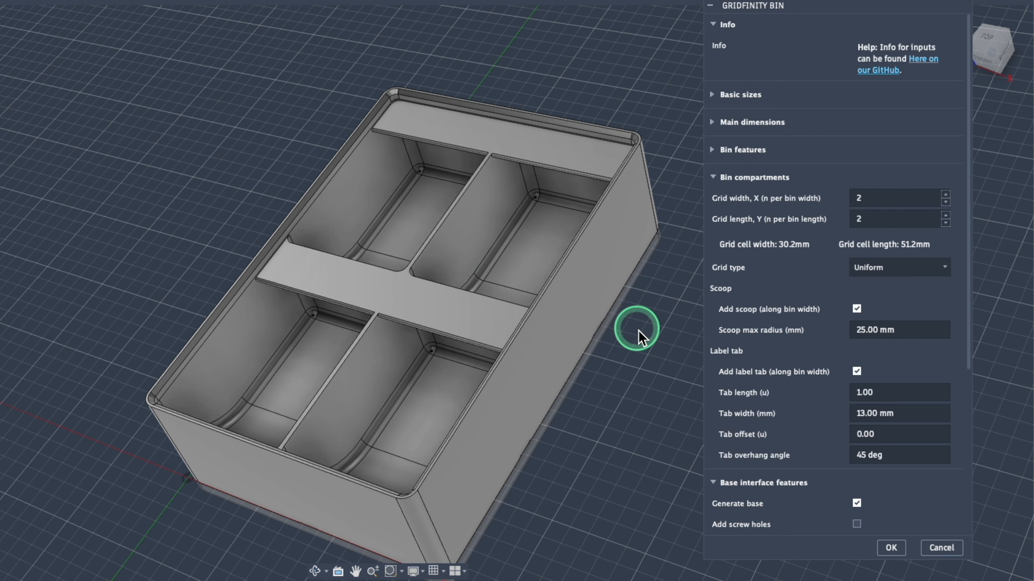
Set the compartment grid to 2 across the bin width and 3 along its length, and inspect the label tabs.
scroll(634, 326, "down", 3)
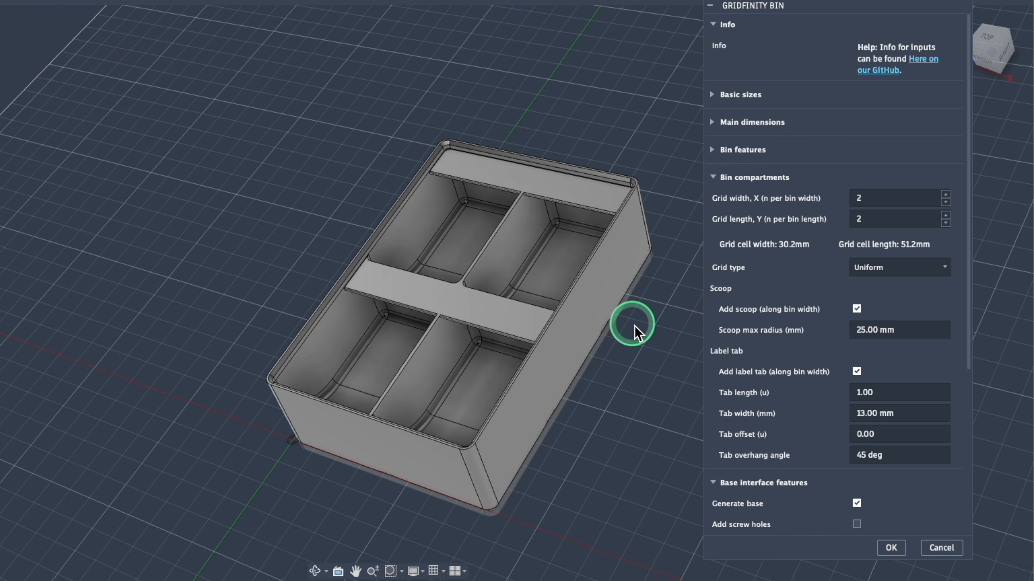
scroll(631, 326, "up", 3)
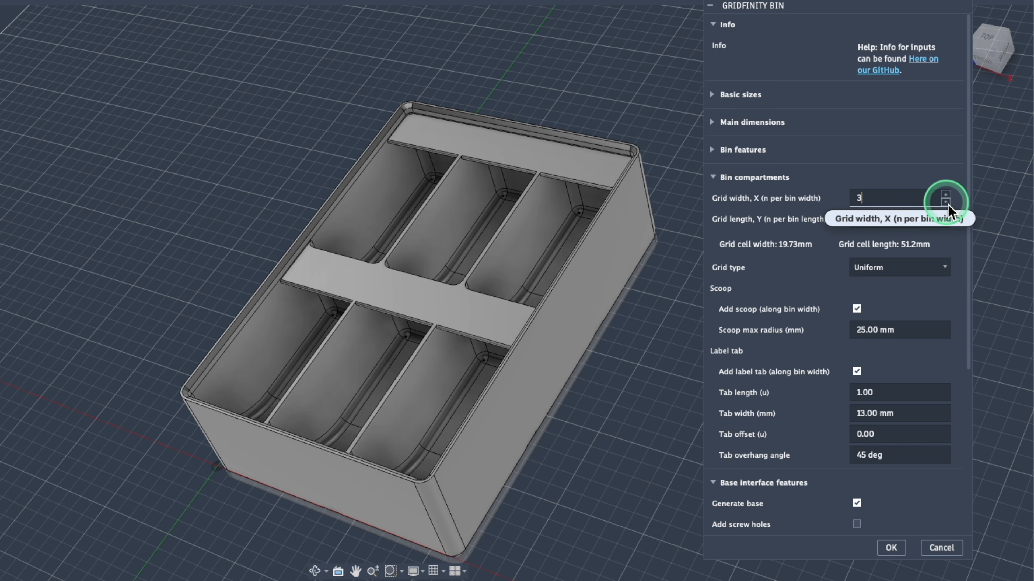
left_click(946, 203)
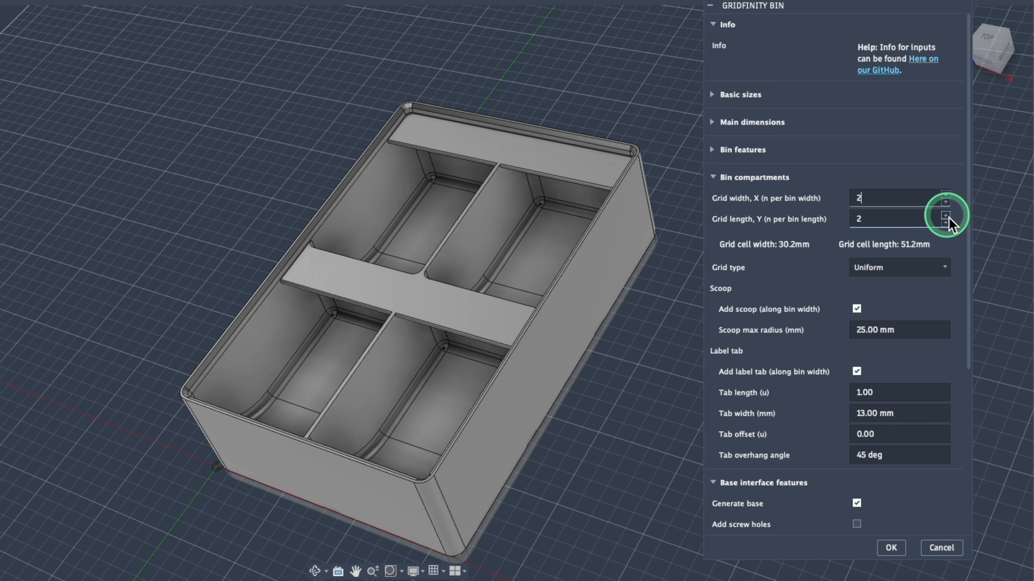
left_click(948, 217)
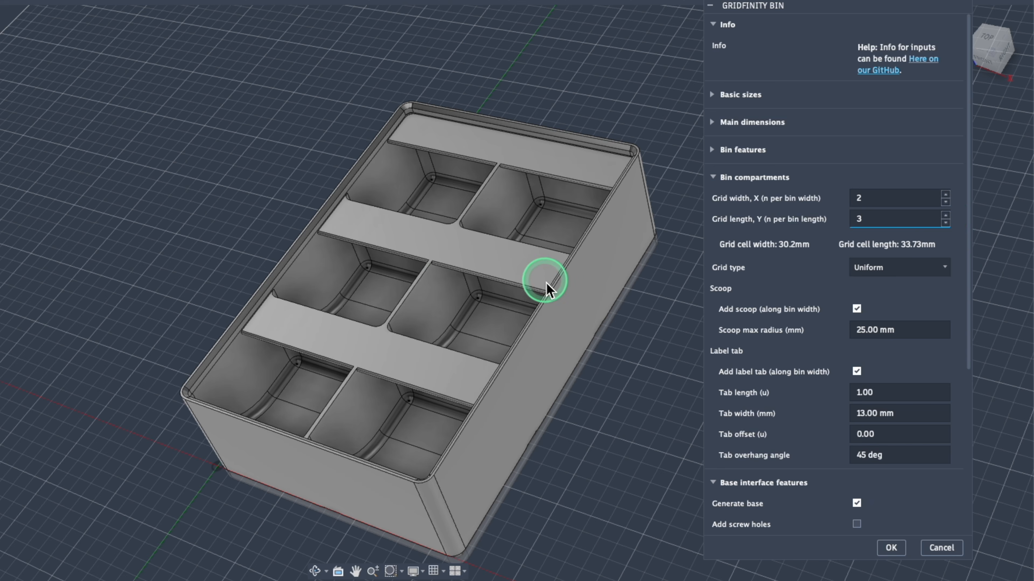
middle_click_drag(547, 280, 516, 267, "shift")
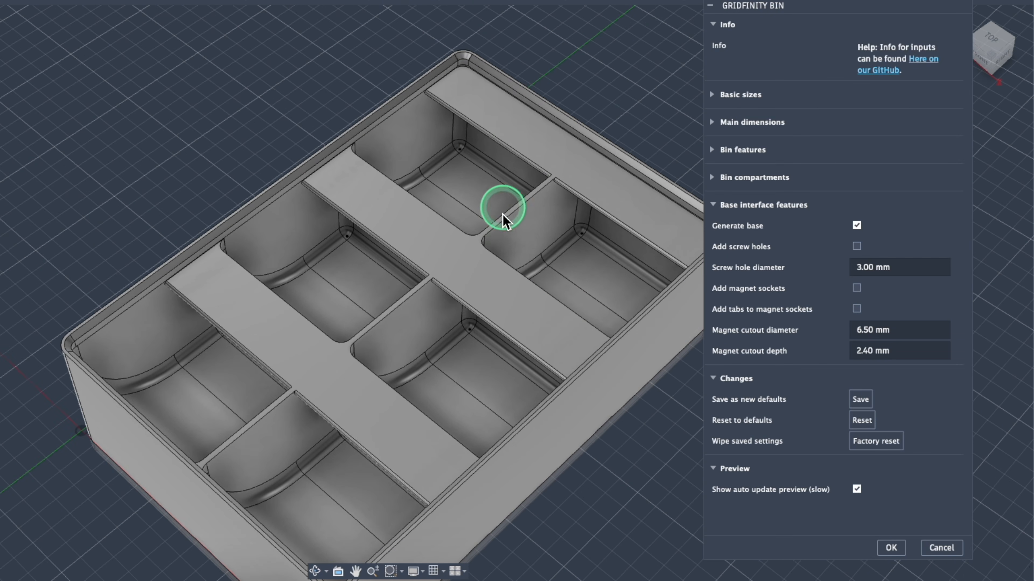
View the bin from a low angle and turn off the layout grid.
middle_click_drag(502, 215, 520, 183, "shift")
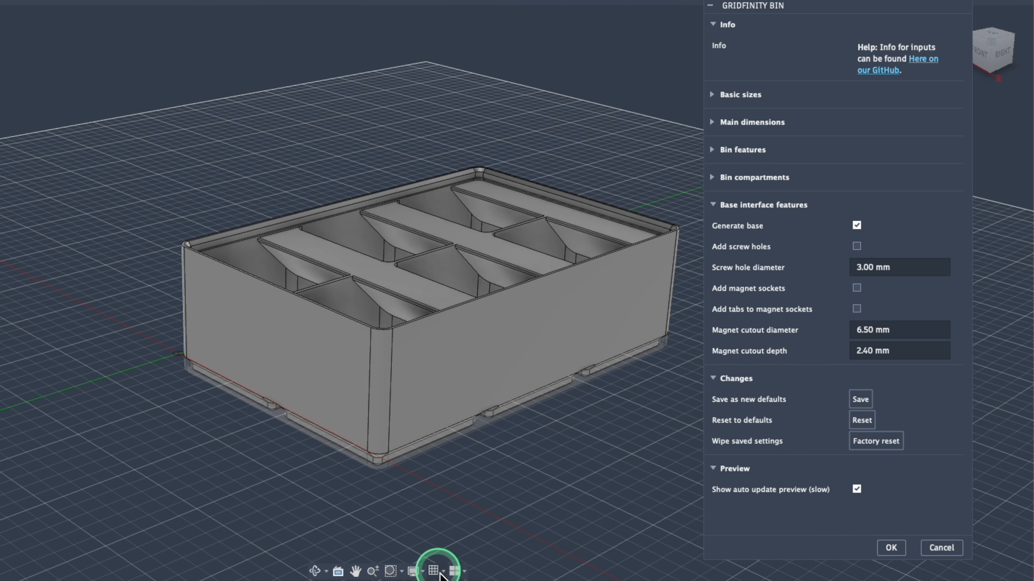
left_click(442, 571)
left_click(439, 488)
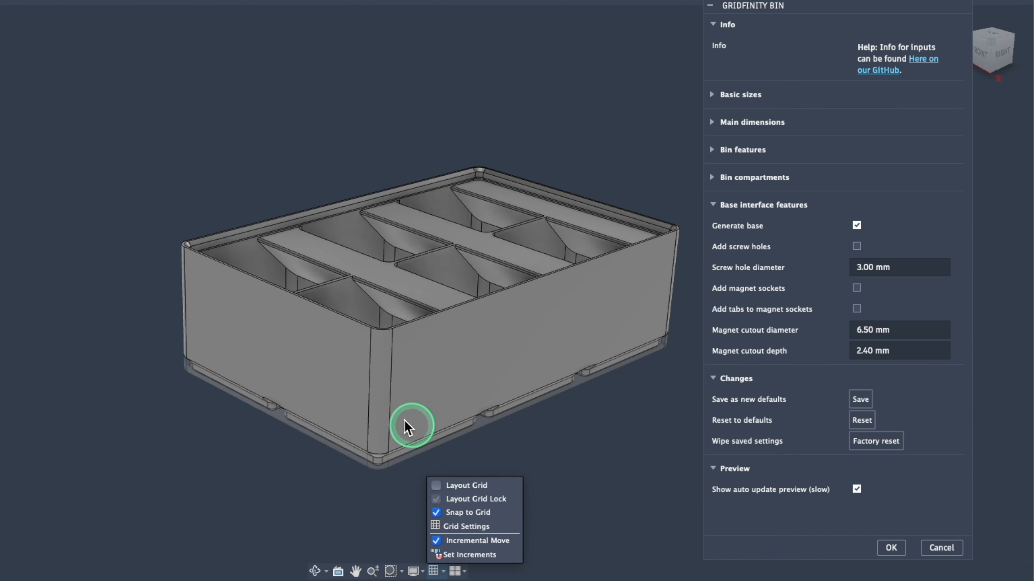
Hide the 3x2 baseplate and examine the underside of the bin.
left_click(45, 192)
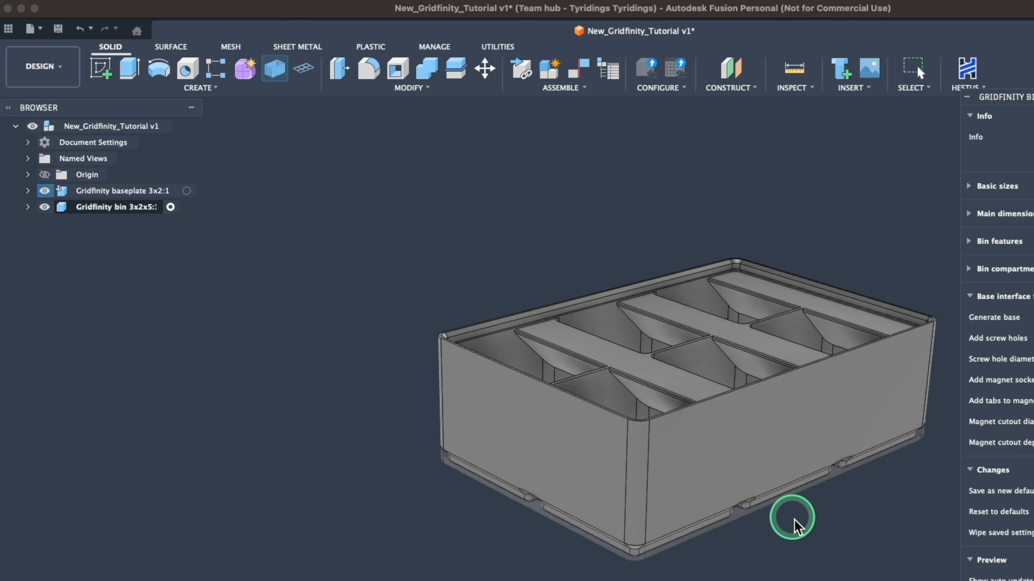
middle_click_drag(541, 415, 541, 384, "shift")
middle_click_drag(532, 313, 527, 310, "shift")
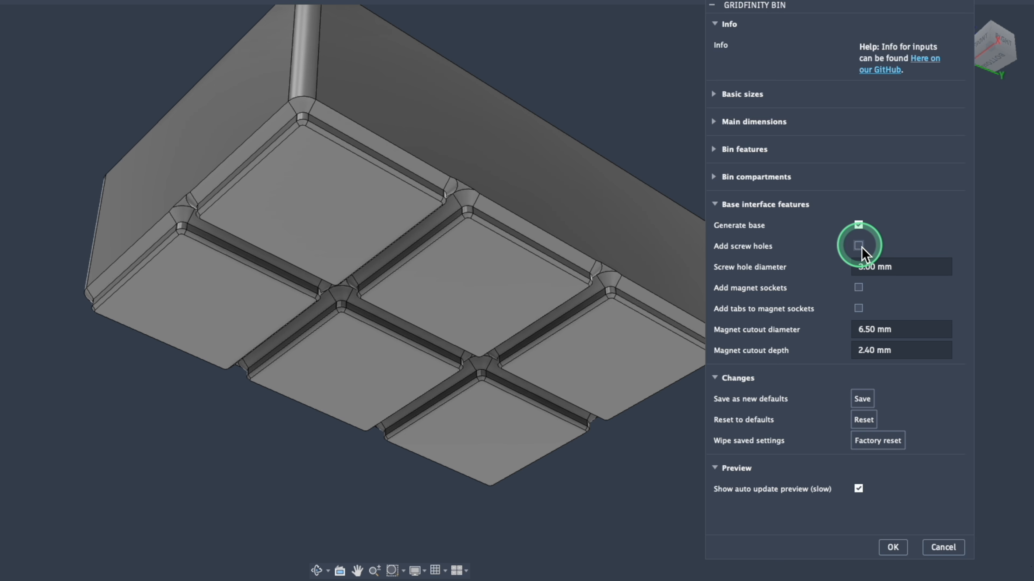
Try adding screw holes to the bin's base, inspect the underside, and turn the holes off again.
left_click(773, 253)
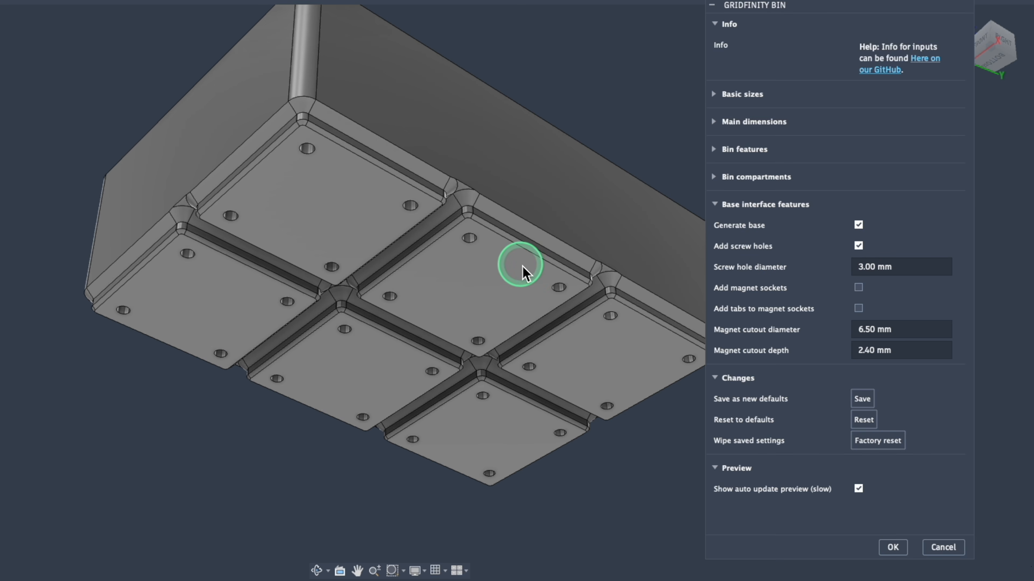
middle_click_drag(523, 266, 535, 215, "shift")
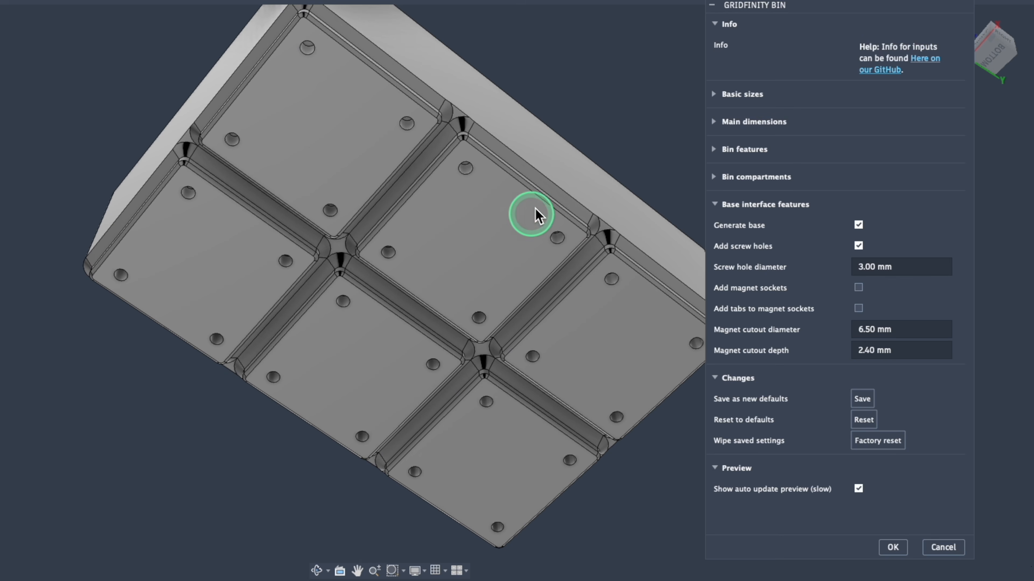
scroll(535, 216, "up", 2)
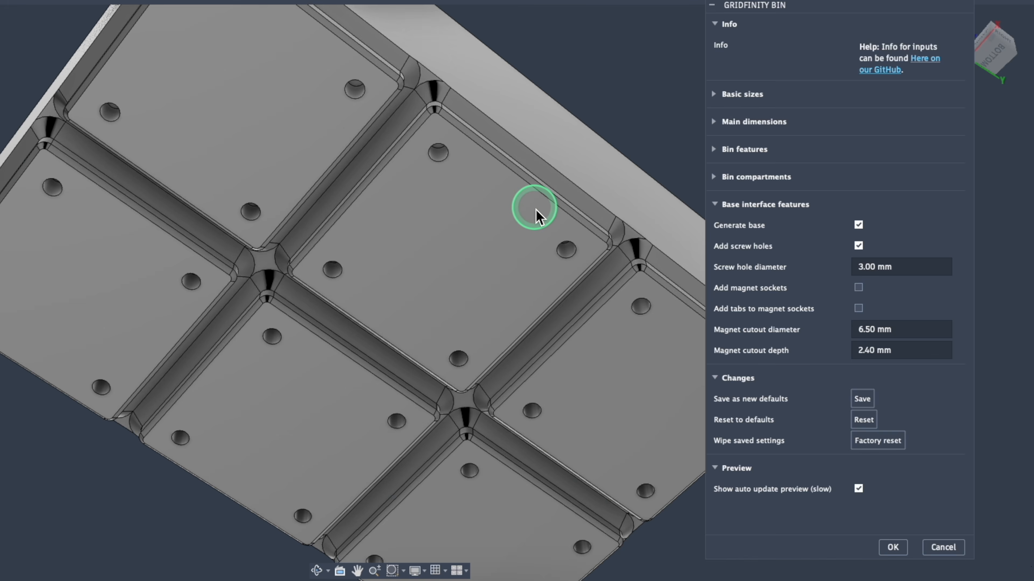
scroll(535, 214, "down", 3)
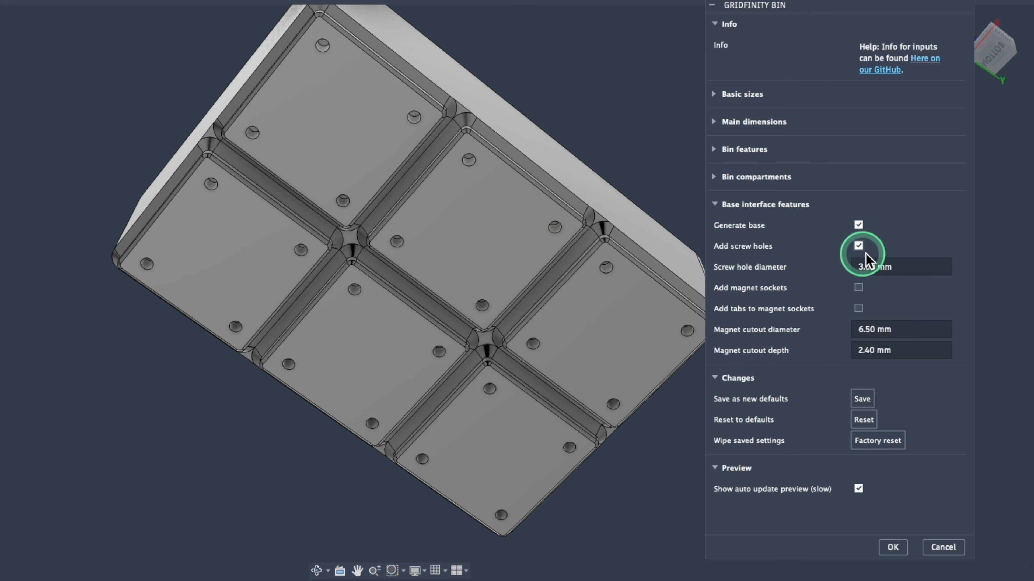
left_click(858, 246)
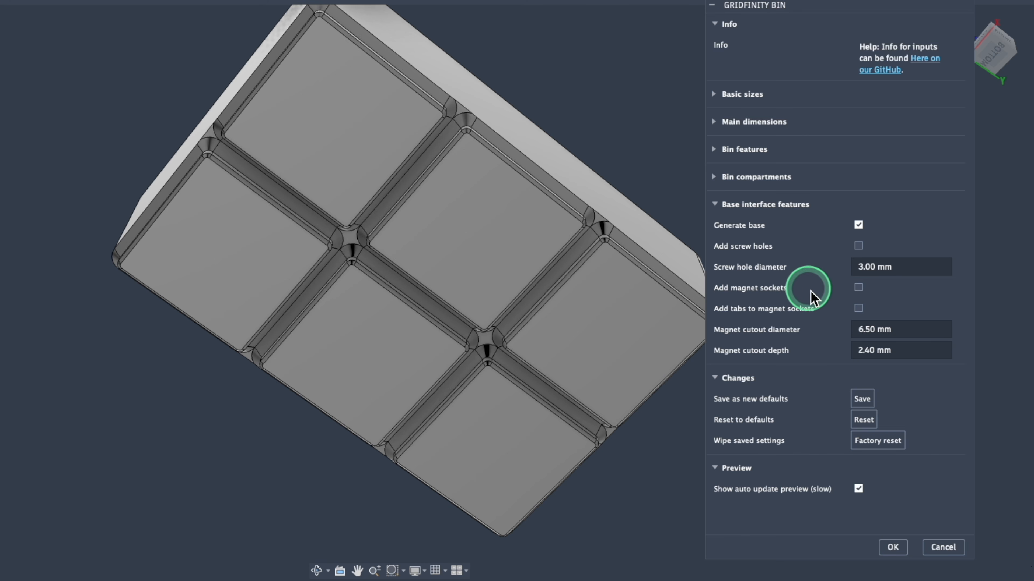
Add magnet sockets to the bin's base and inspect them from below.
left_click(859, 288)
middle_click_drag(616, 291, 686, 307, "shift")
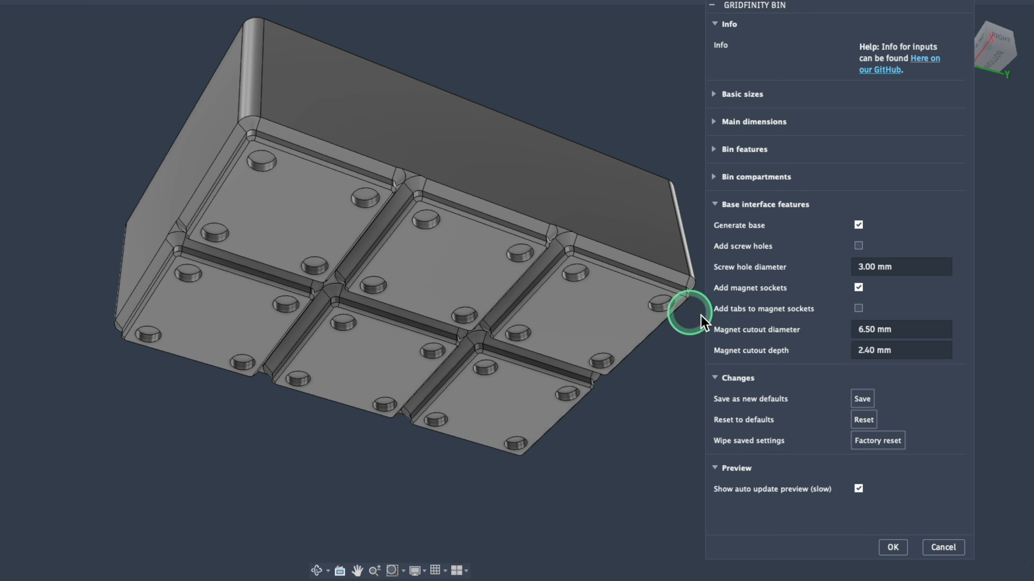
left_click(895, 329)
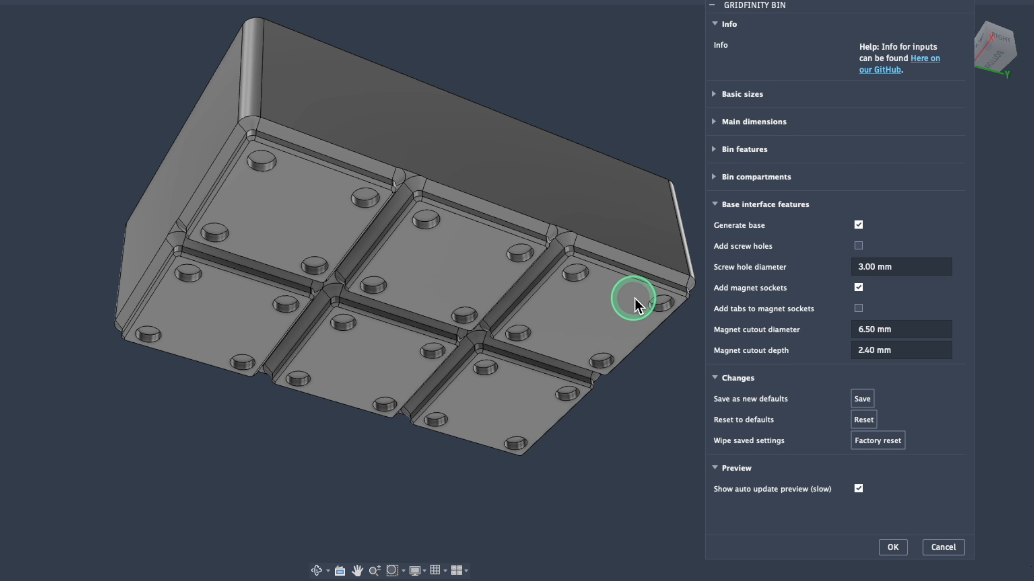
scroll(632, 294, "up", 5)
scroll(628, 289, "down", 3)
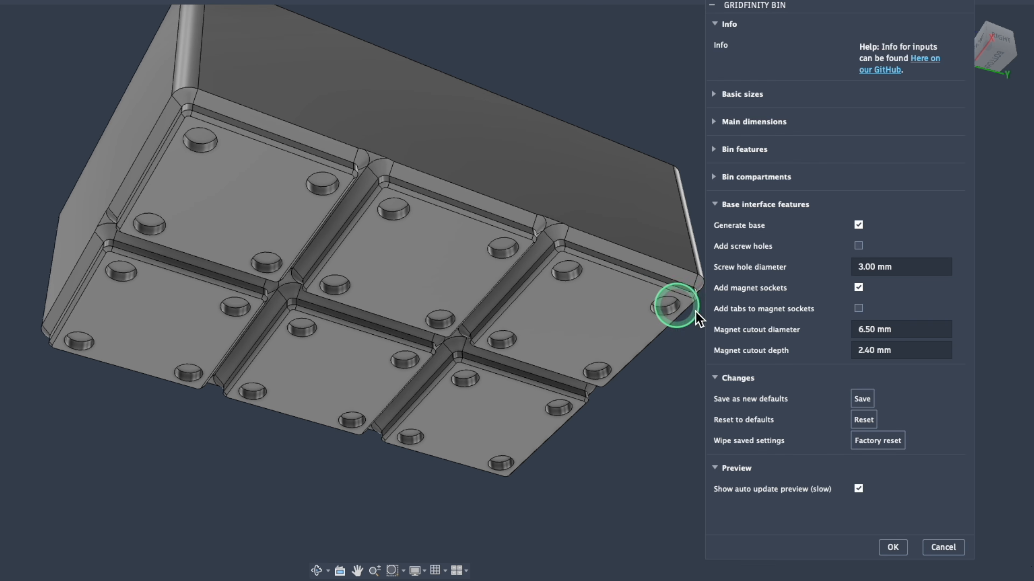
Add tabs to the magnet sockets and inspect the cutout shapes up close.
left_click(858, 308)
middle_click_drag(591, 306, 583, 270, "shift")
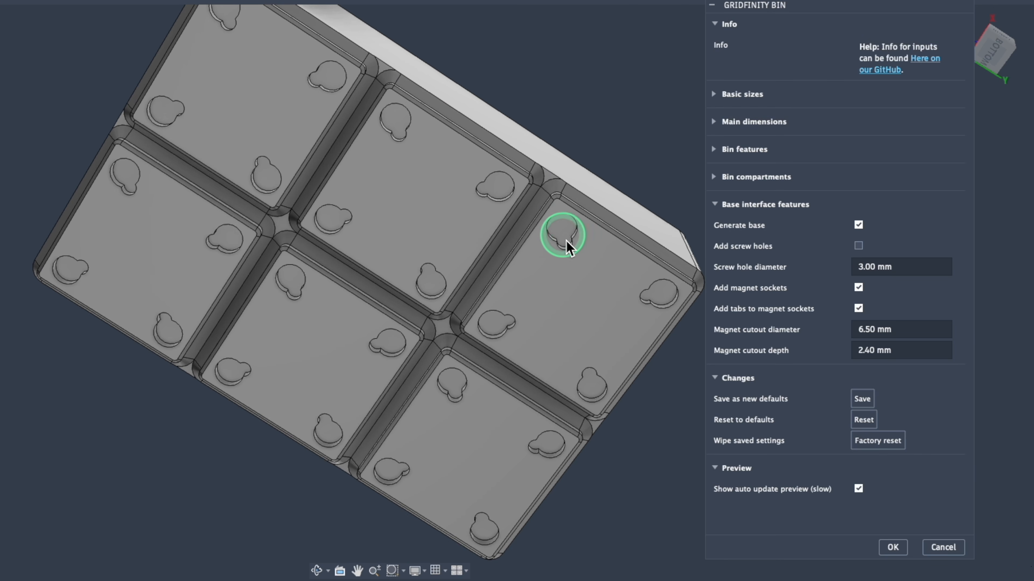
scroll(567, 249, "up", 6)
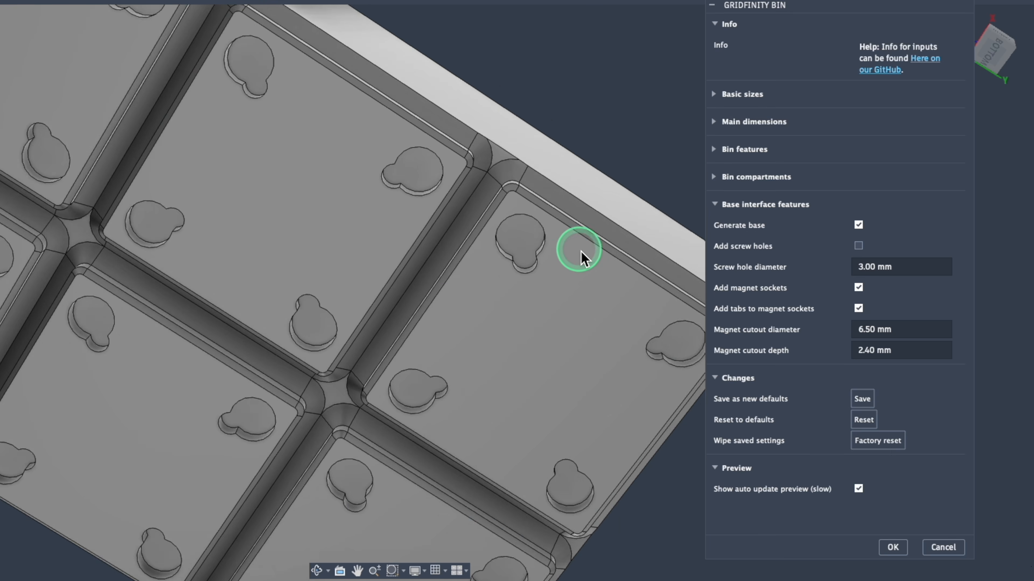
scroll(570, 255, "up", 3)
middle_click_drag(566, 257, 561, 306, "shift")
scroll(562, 305, "down", 8)
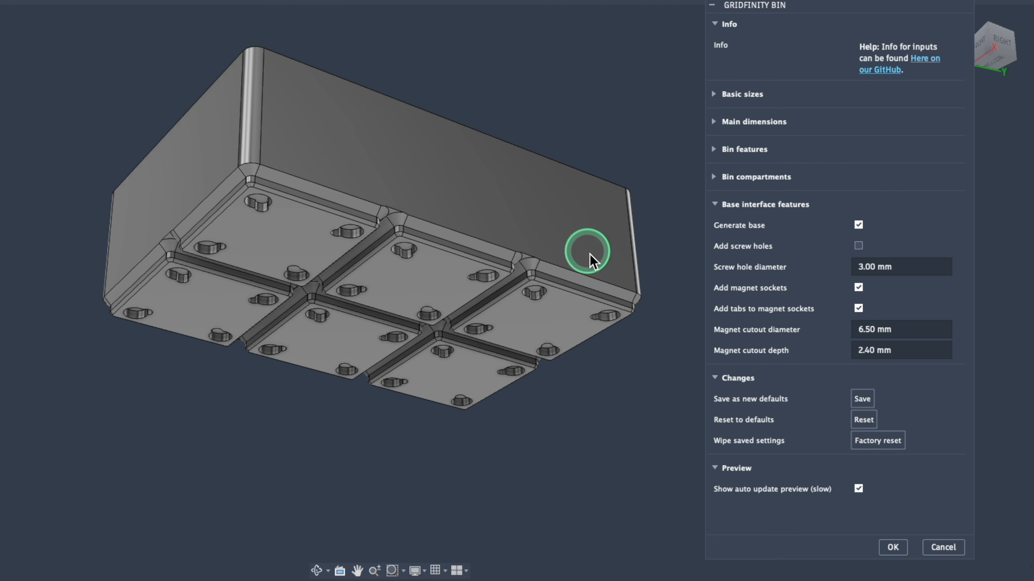
Turn off the magnet sockets and their tabs and check the base from below.
left_click(859, 290)
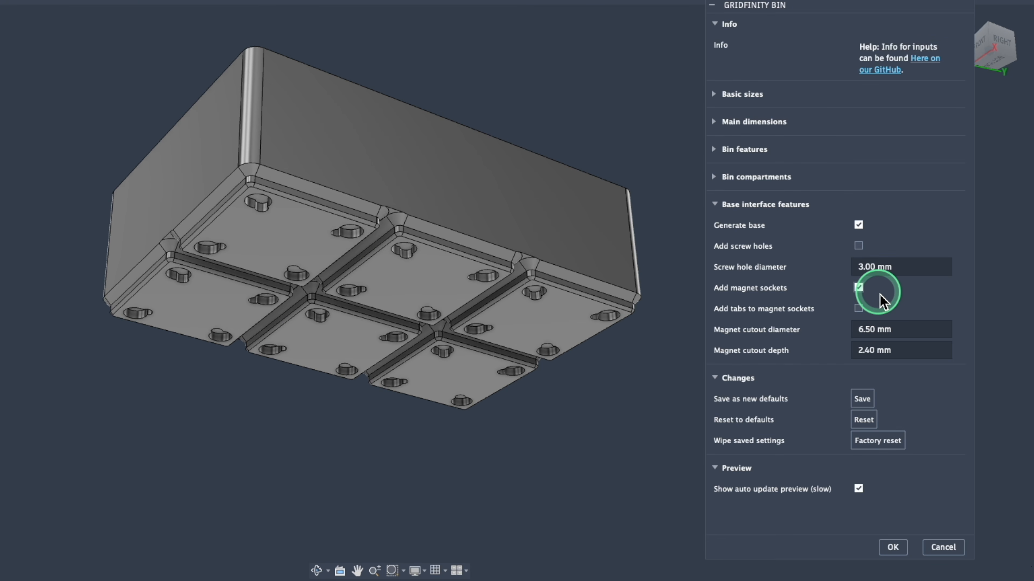
middle_click_drag(544, 333, 536, 286, "shift")
scroll(537, 288, "up", 2)
scroll(537, 287, "up", 4)
scroll(538, 288, "down", 4)
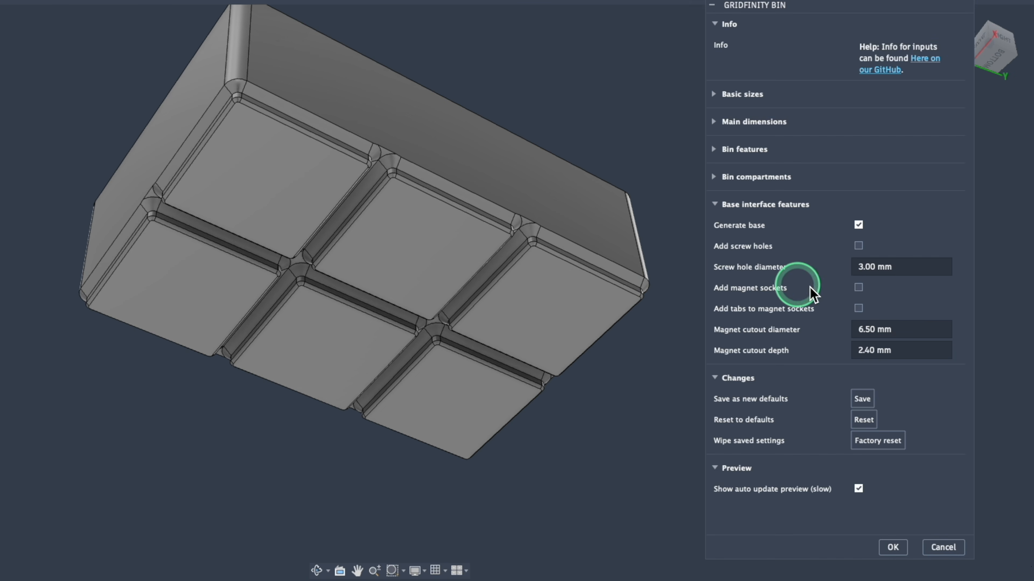
Collapse the base interface and changes settings and review the bin preview from below and above.
left_click(719, 206)
middle_click_drag(563, 237, 583, 253, "shift")
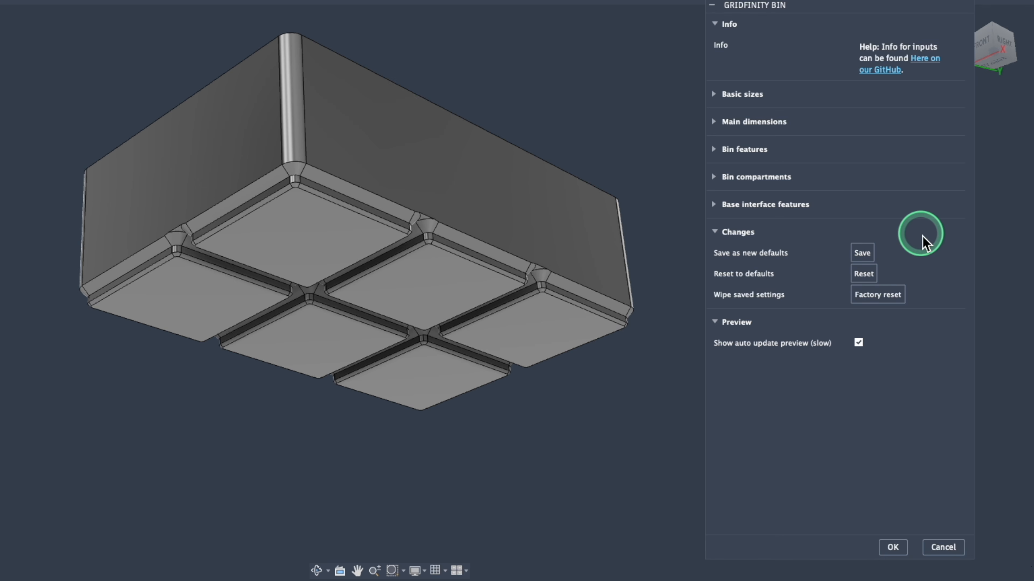
left_click(778, 234)
middle_click_drag(602, 264, 605, 339, "shift")
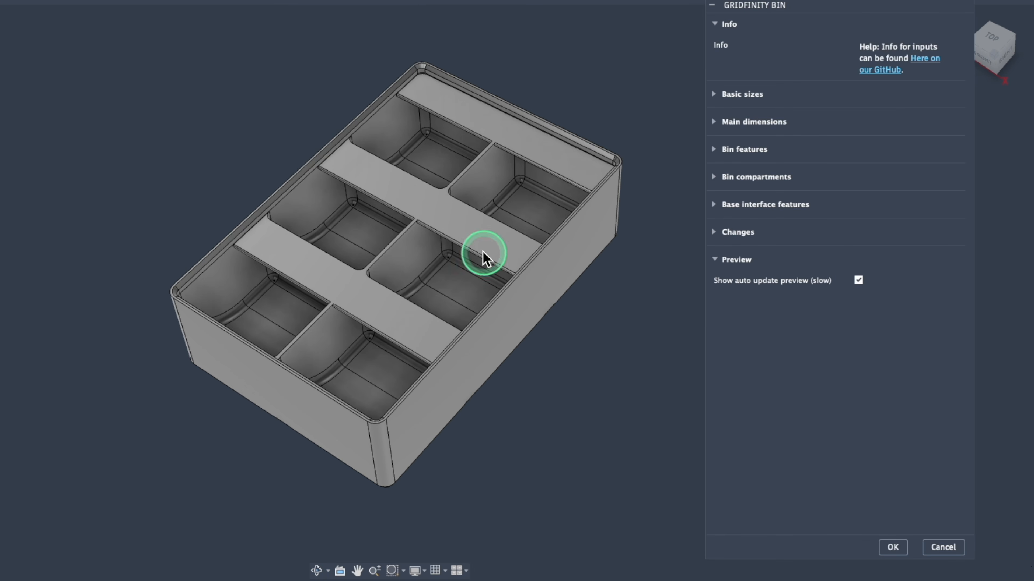
scroll(477, 232, "up", 2)
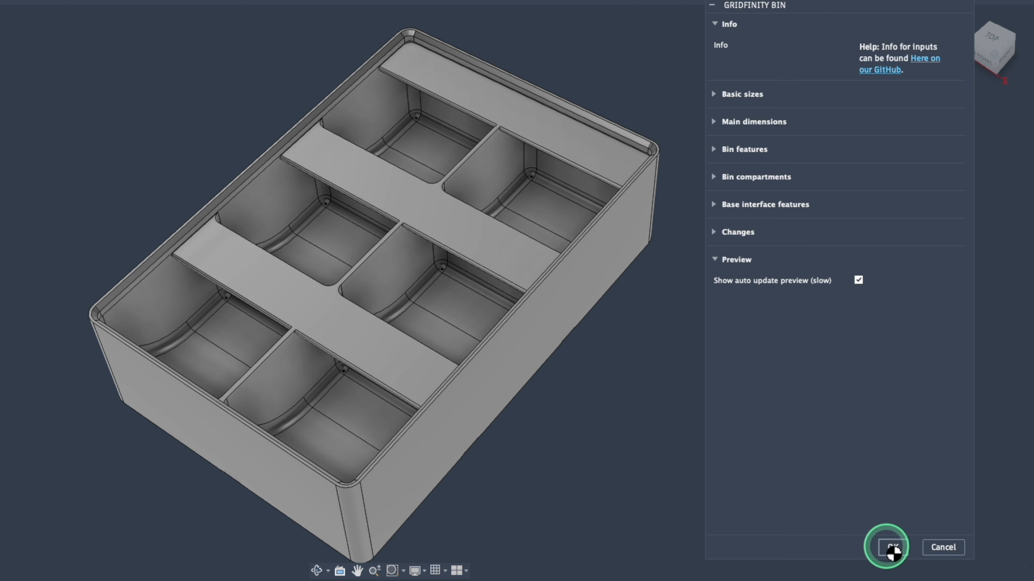
Generate the bin with the configured settings and inspect it from below and above.
left_click(887, 547)
mouse_move(635, 345)
middle_mouse_down("shift")
mouse_move(639, 296)
mouse_move(596, 348)
mouse_move(632, 308)
mouse_move(633, 351)
middle_mouse_up("shift")
middle_click_drag(498, 299, 541, 231, "shift")
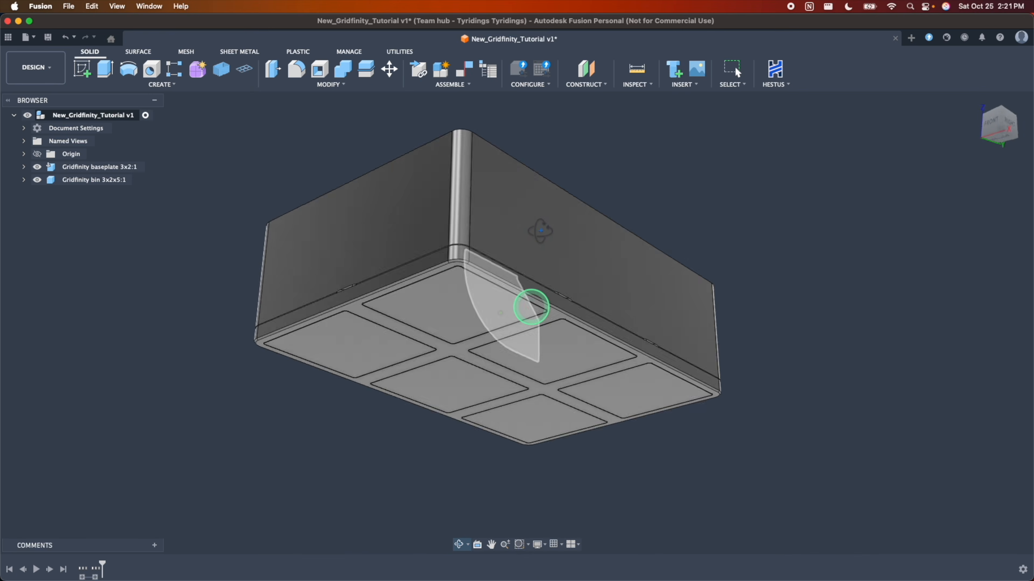
middle_click_drag(531, 307, 549, 302, "shift")
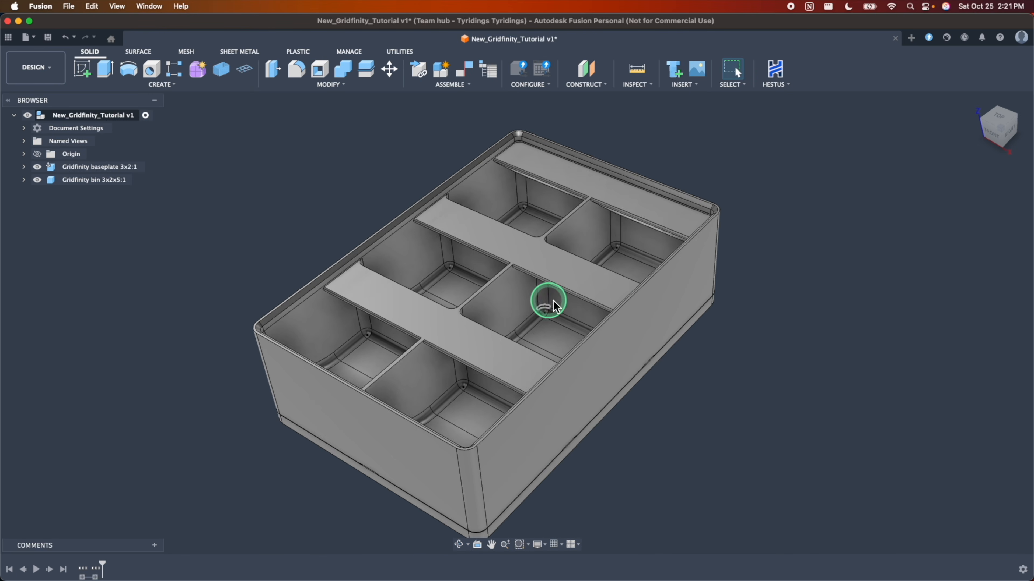
Expand the bin's feature group in the timeline and look through its individual features.
left_click(97, 572)
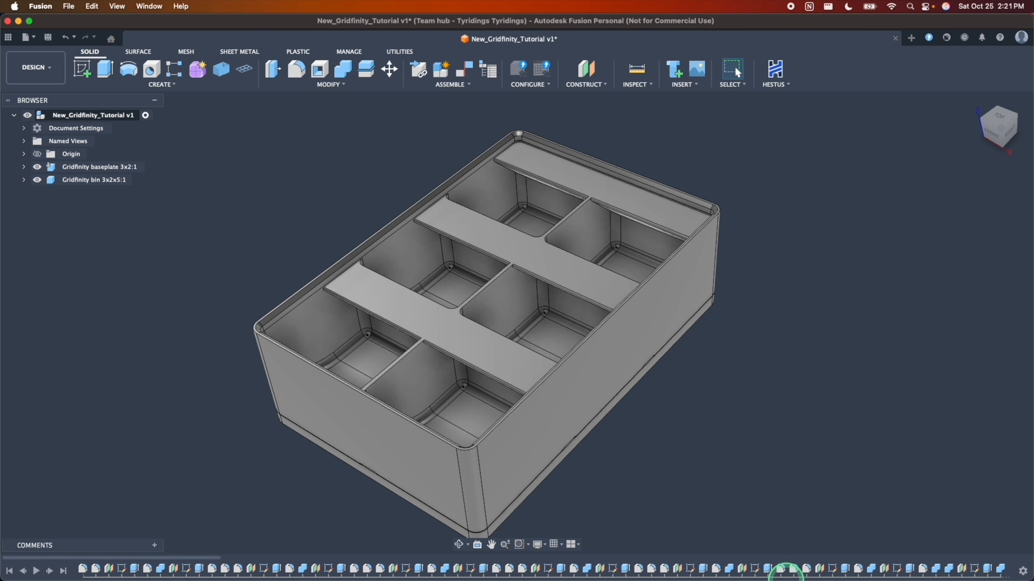
scroll(228, 573, "right", 15)
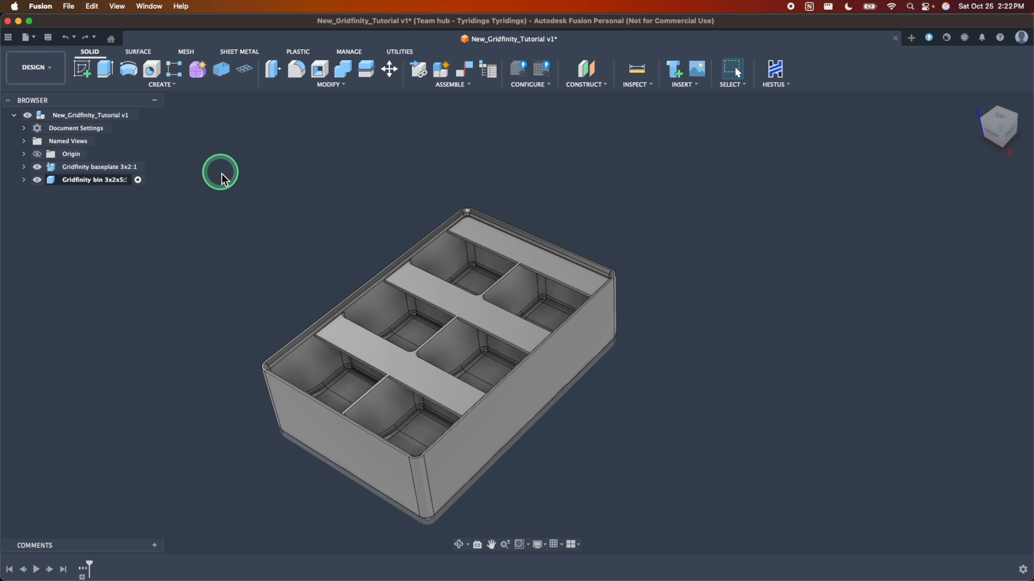
middle_click_drag(523, 296, 541, 335, "shift")
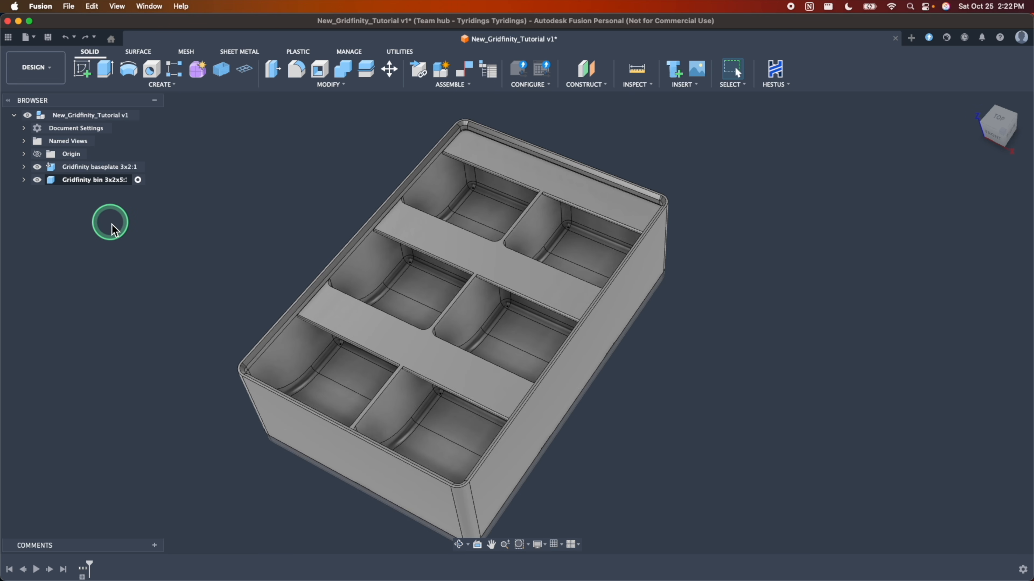
Delete the Gridfinity bin component from the design.
left_click(102, 180)
right_click(108, 182)
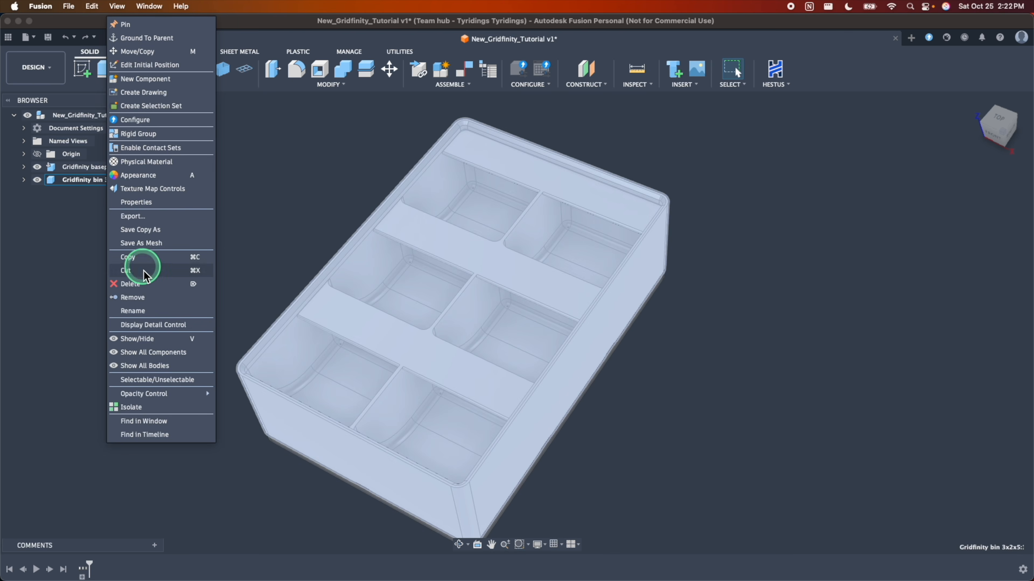
left_click(137, 285)
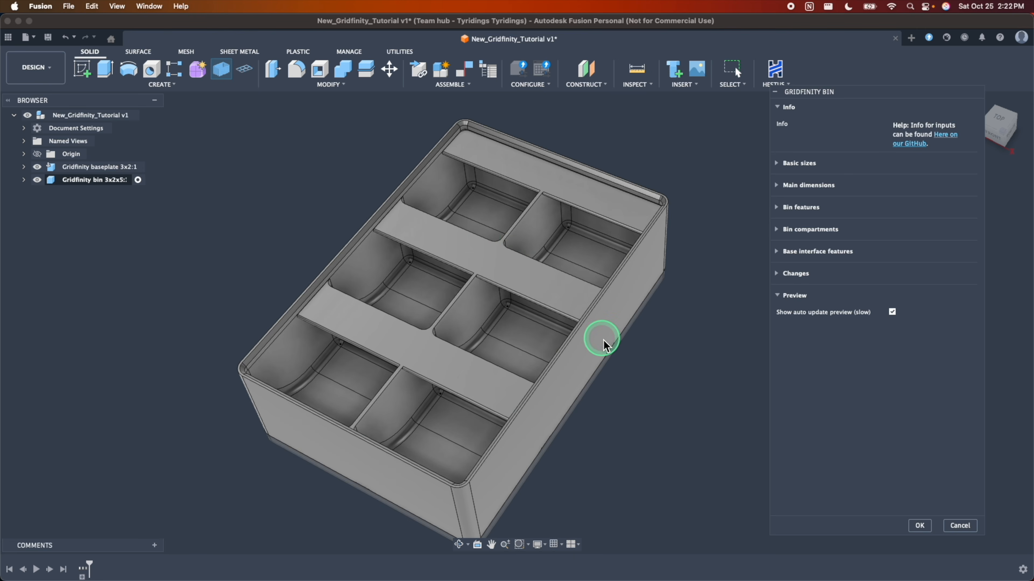
Inspect the new bin preview and generate the bin again with the retained settings.
middle_click_drag(604, 339, 601, 338, "shift")
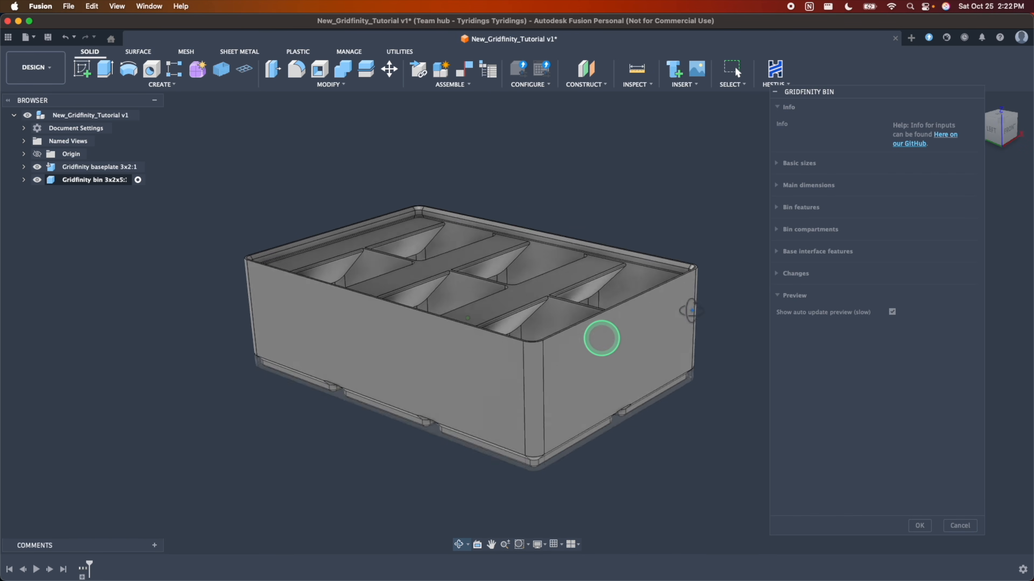
middle_click_drag(692, 311, 606, 310, "shift")
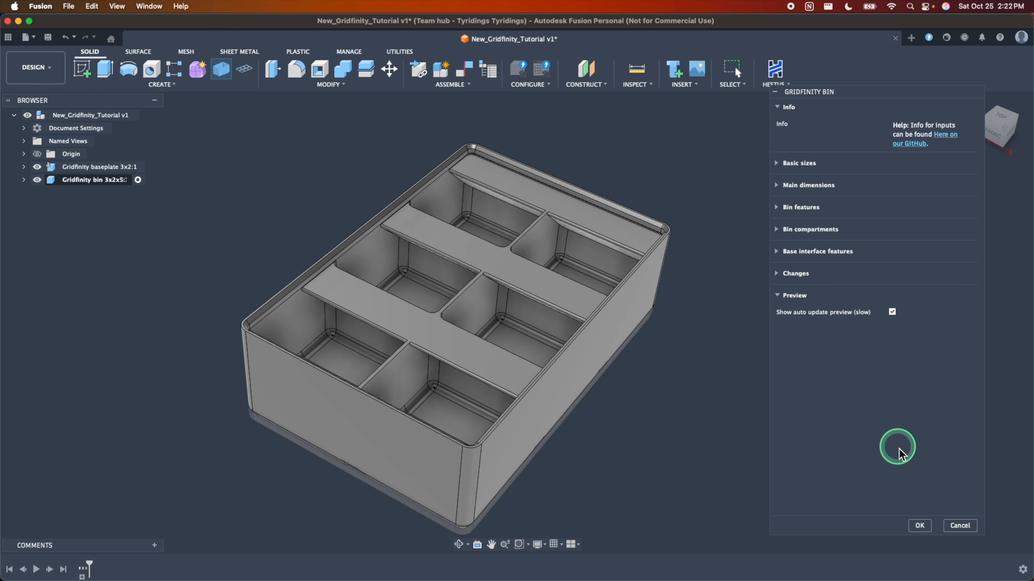
left_click(920, 525)
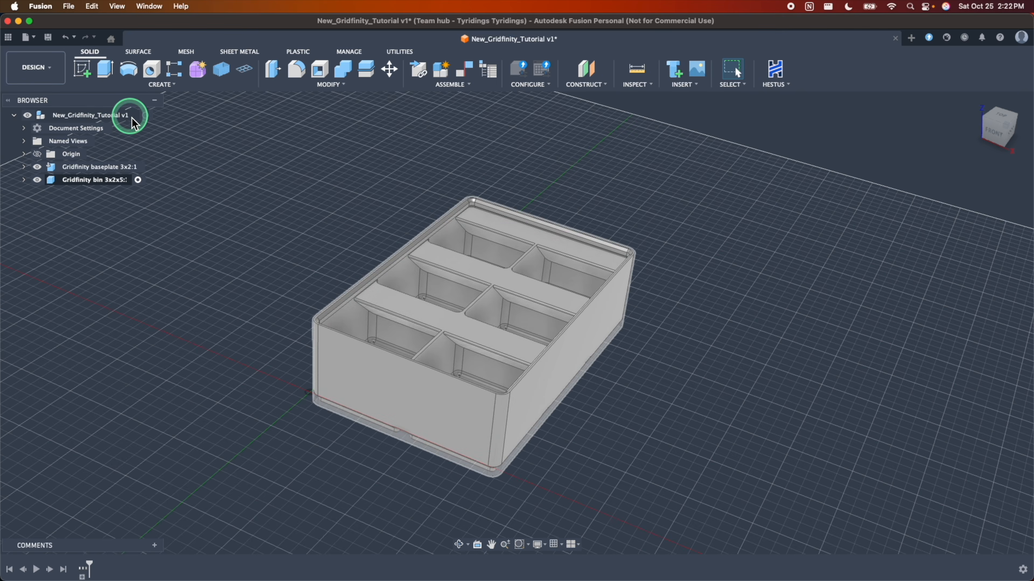
Activate the top-level component New_Gridfinity_Tutorial v1 and review the completed bin on its baseplate.
left_click(145, 116)
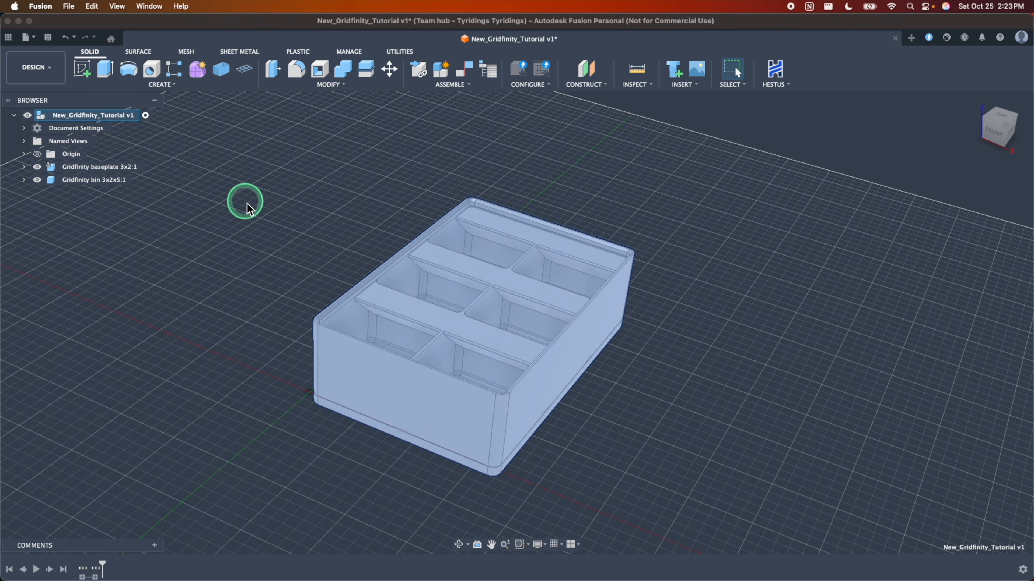
left_click(666, 215)
middle_click_drag(668, 328, 626, 307, "shift")
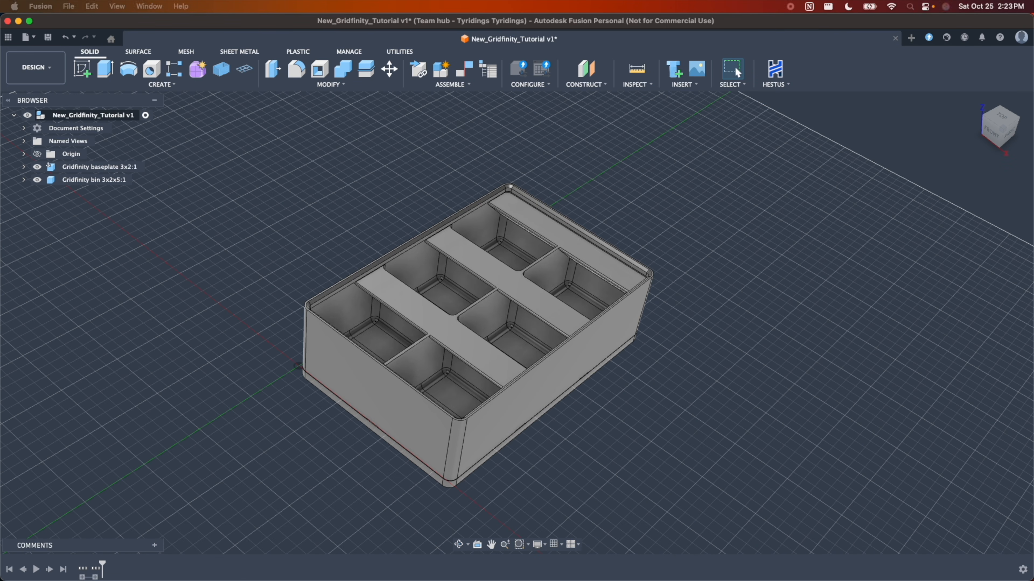
left_click(720, 375)
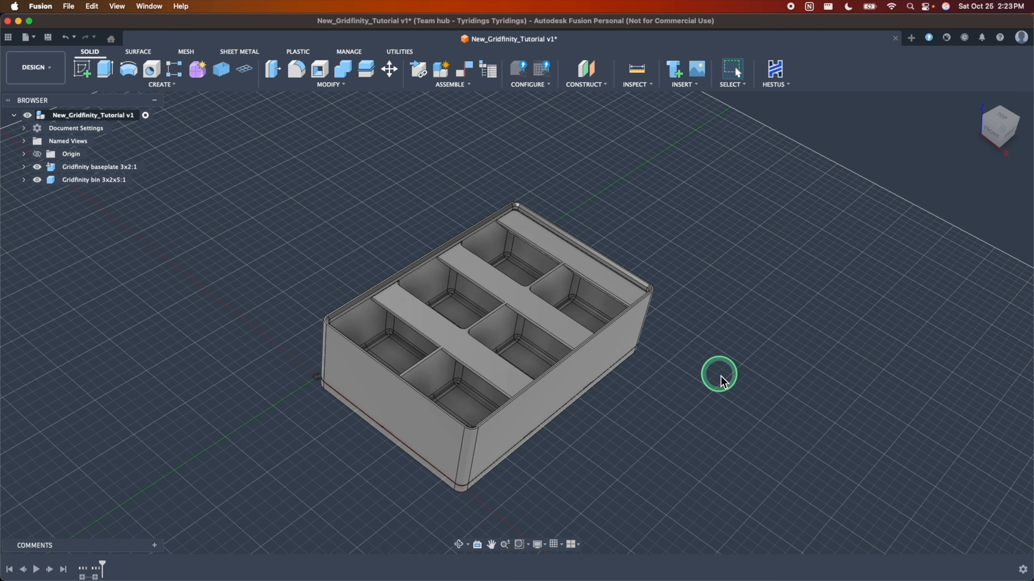
scroll(736, 364, "down", 2)
scroll(735, 362, "up", 4)
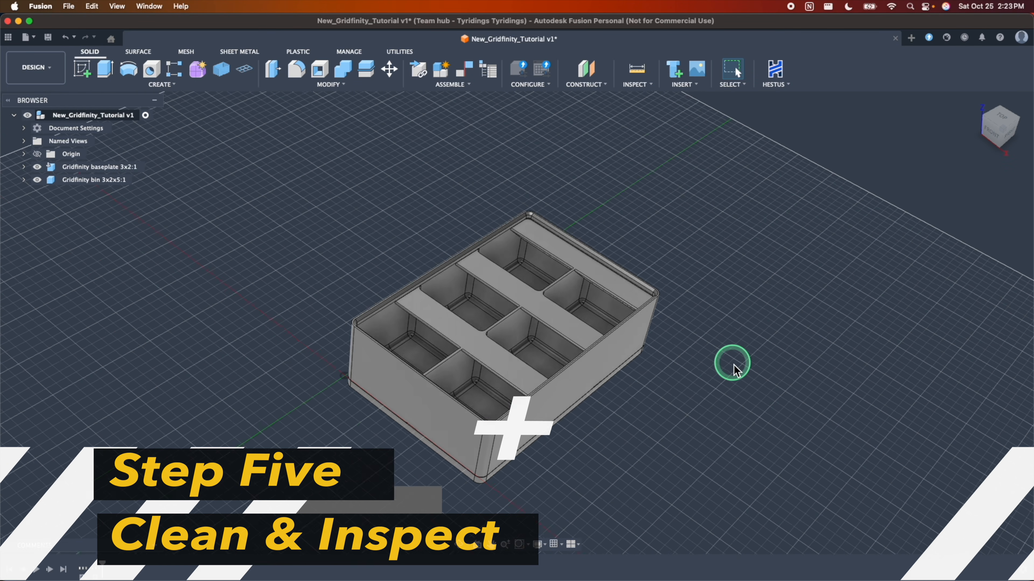
Search the appearance library for kapton and apply the Polymide (Kapton) appearance to the Gridfinity bin.
mouse_move(652, 407)
middle_mouse_down("shift")
mouse_move(720, 382)
mouse_move(761, 428)
mouse_move(824, 377)
mouse_move(652, 408)
middle_mouse_up("shift")
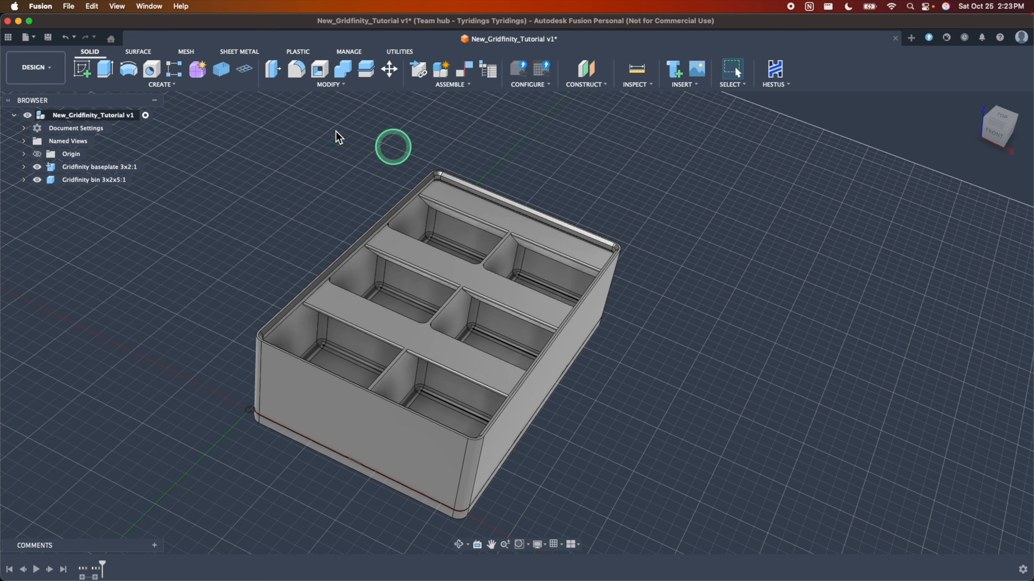
left_click(329, 86)
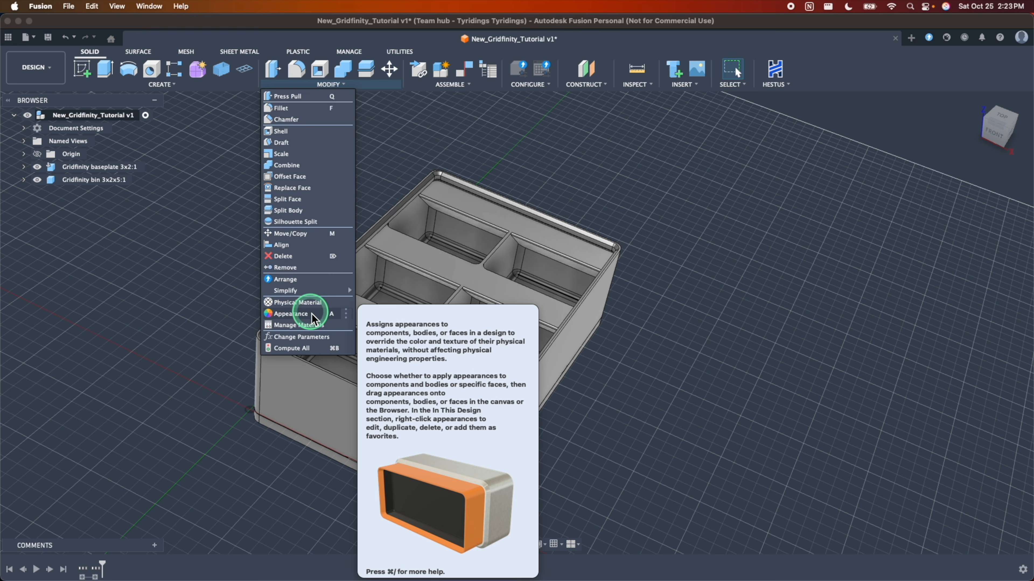
left_click(290, 314)
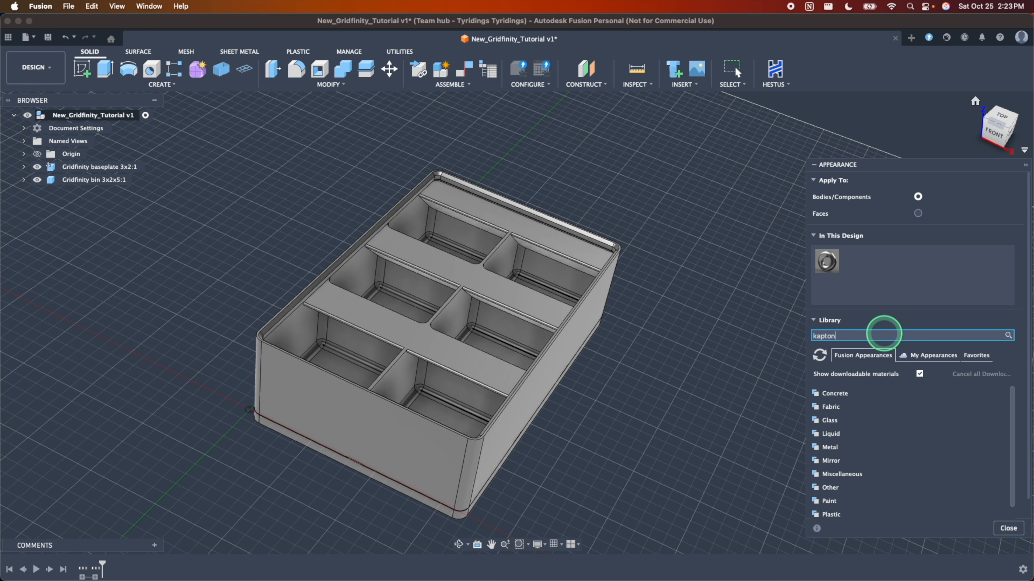
key("Return")
left_click_drag(891, 474, 563, 318)
Apply the Polymide (Kapton) appearance to the baseplate, check both parts, and collapse the Appearance dialog.
middle_click_drag(662, 315, 669, 243, "shift")
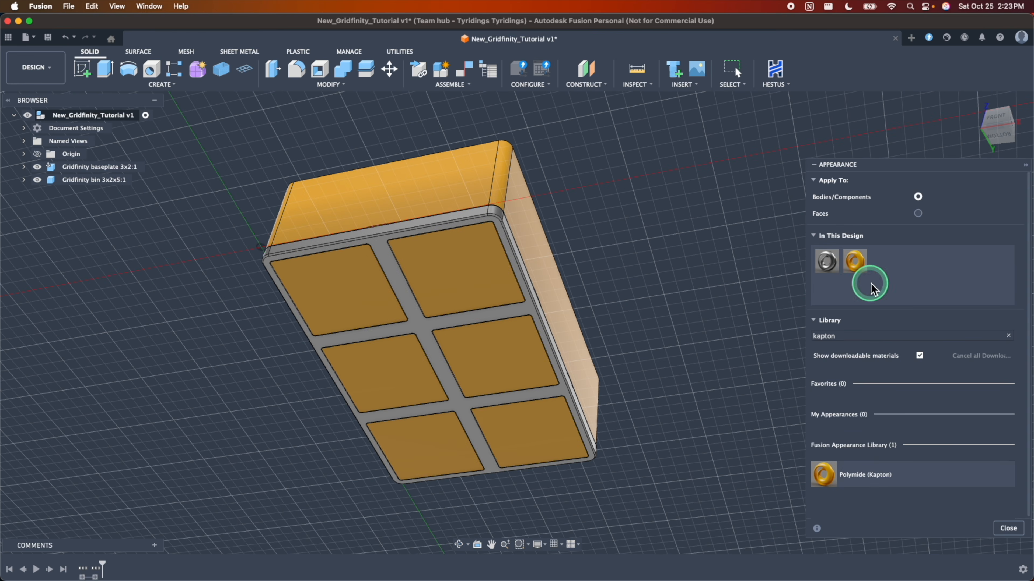
left_click_drag(873, 290, 529, 310)
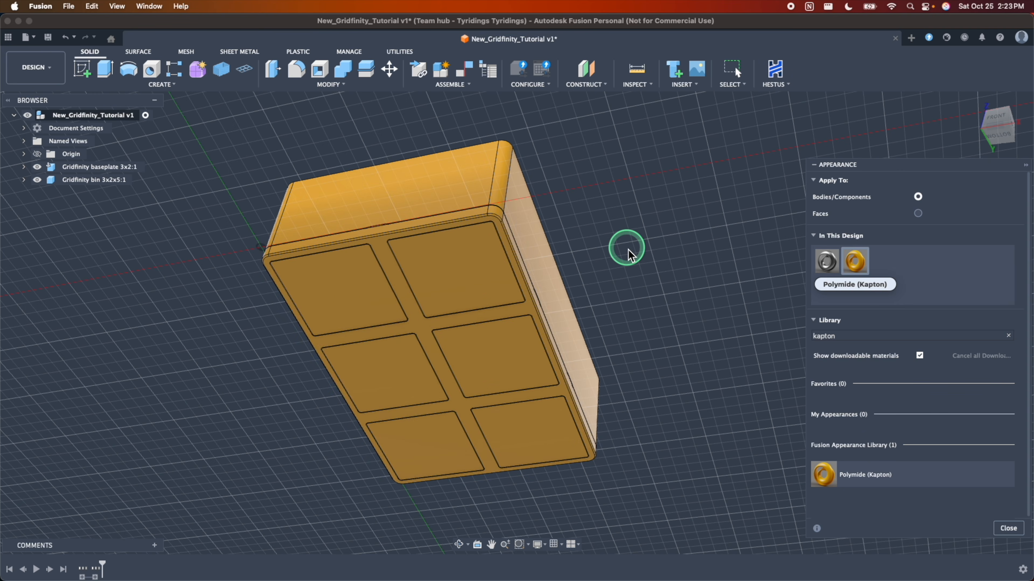
scroll(627, 248, "down", 2)
scroll(628, 248, "up", 5)
middle_click_drag(628, 247, 665, 217, "shift")
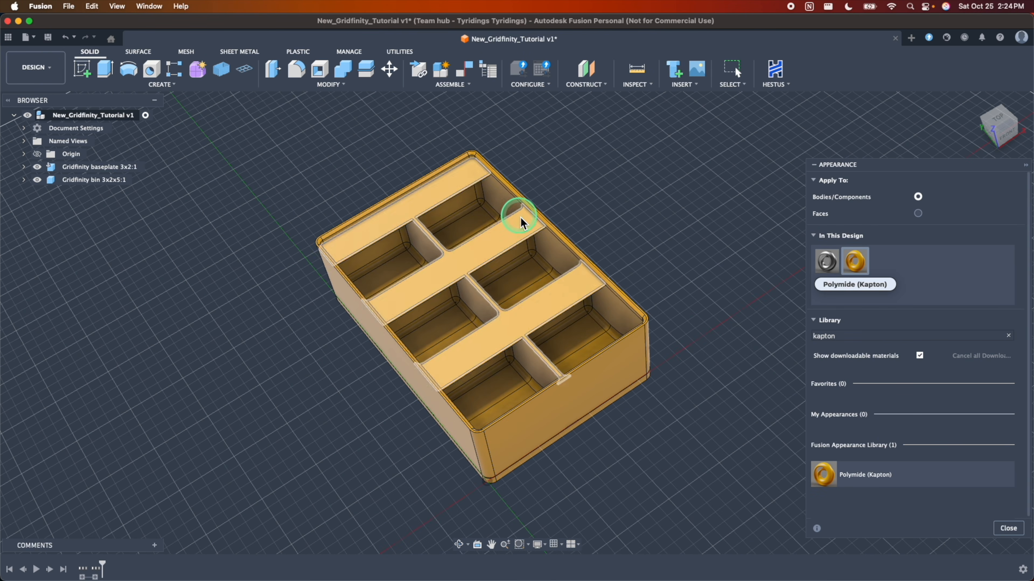
middle_click_drag(521, 222, 647, 197, "shift")
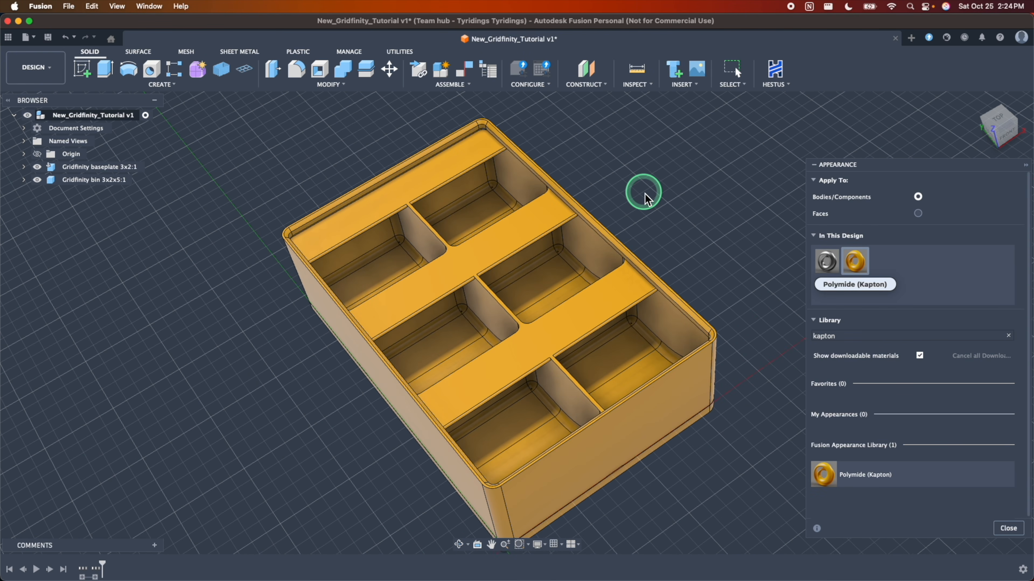
middle_click_drag(644, 196, 623, 224, "shift")
scroll(701, 383, "up", 5)
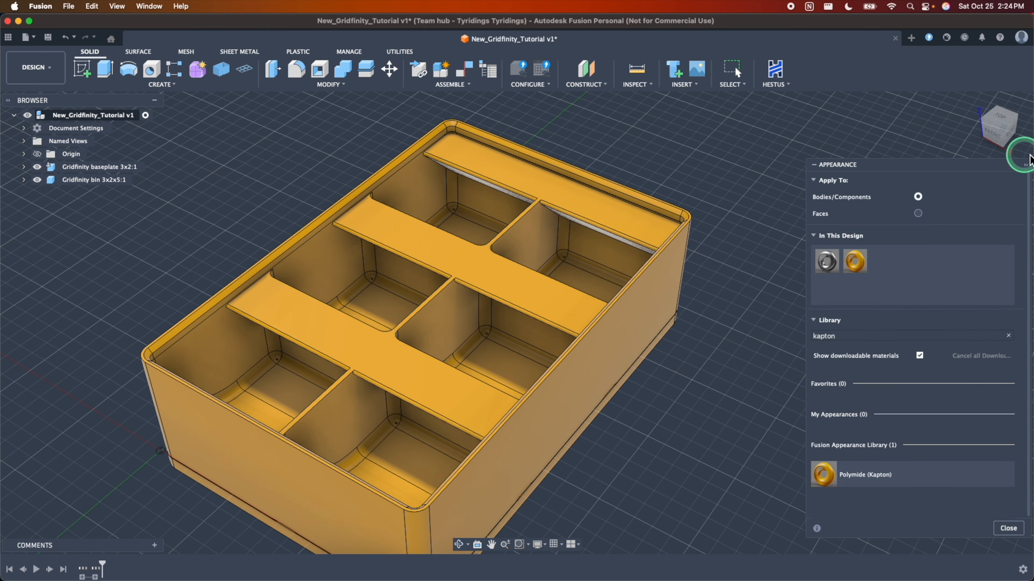
left_click(1025, 165)
scroll(789, 231, "down", 3)
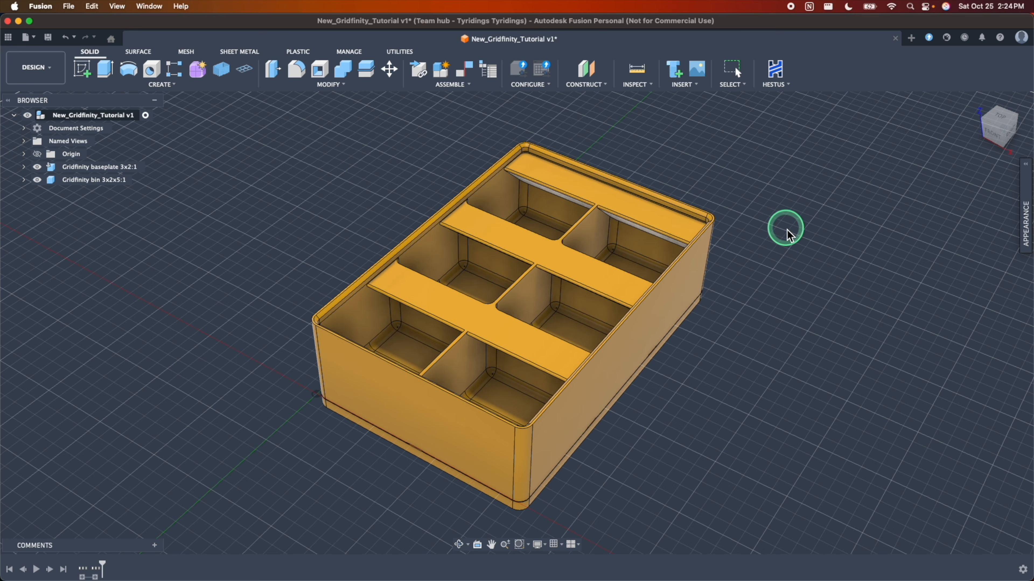
Measure the distance between the upper edge of the bin's long side and the lower edge just above the baseplate.
scroll(611, 161, "up", 3)
scroll(478, 155, "up", 5)
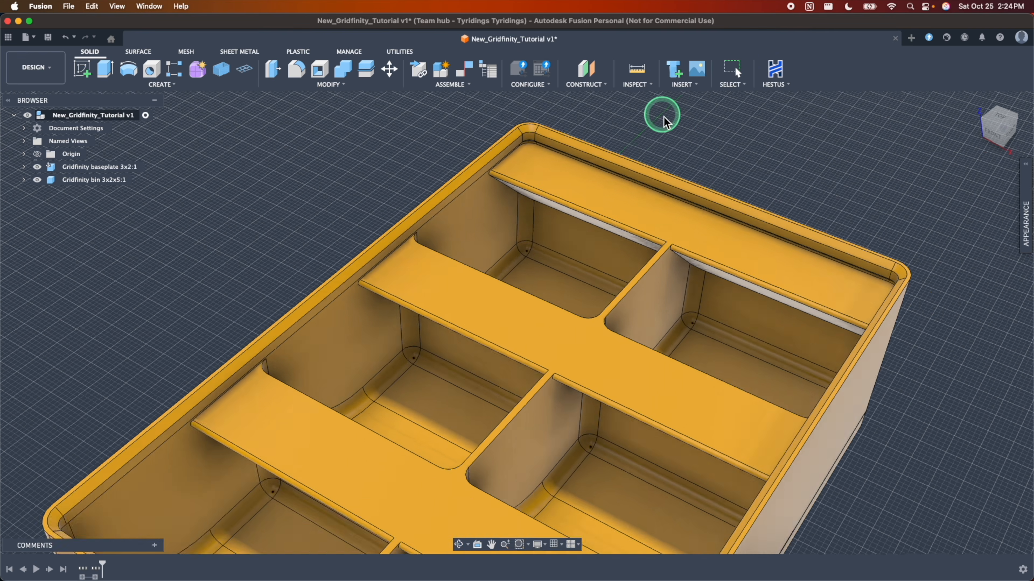
middle_click_drag(664, 123, 653, 99, "shift")
left_click(652, 93)
left_click(650, 77)
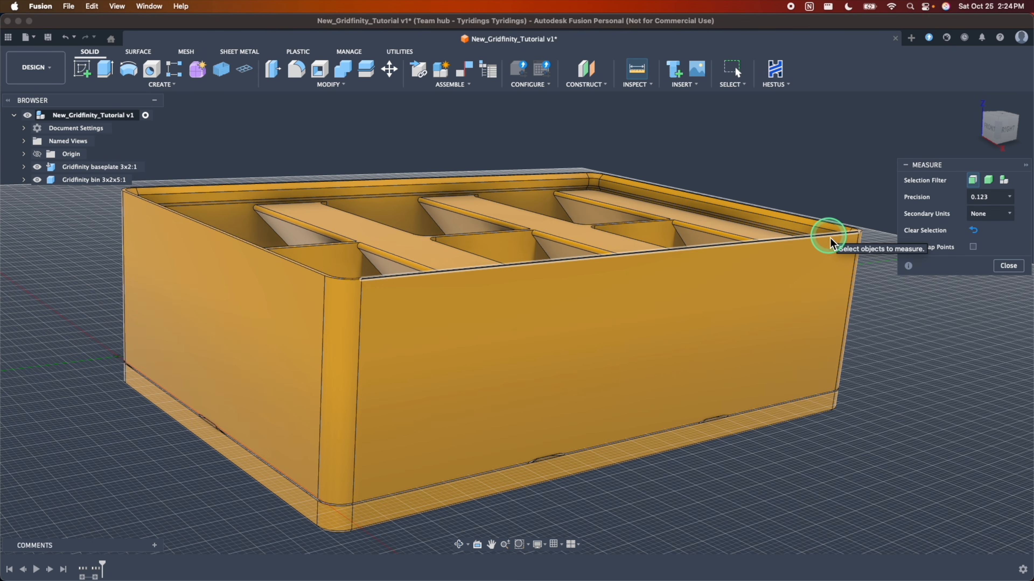
left_click(832, 233)
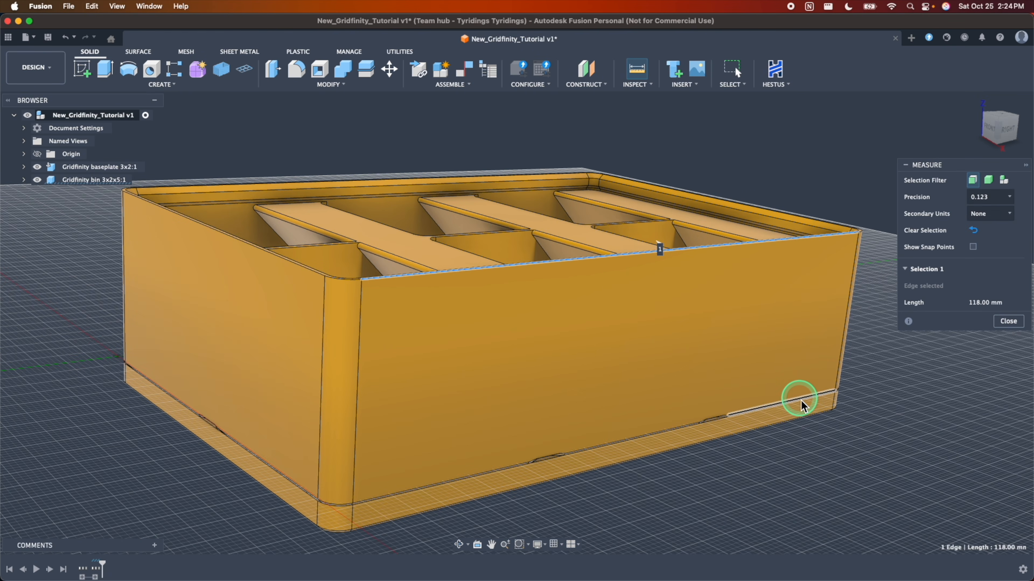
scroll(797, 409, "up", 5)
scroll(651, 435, "up", 4)
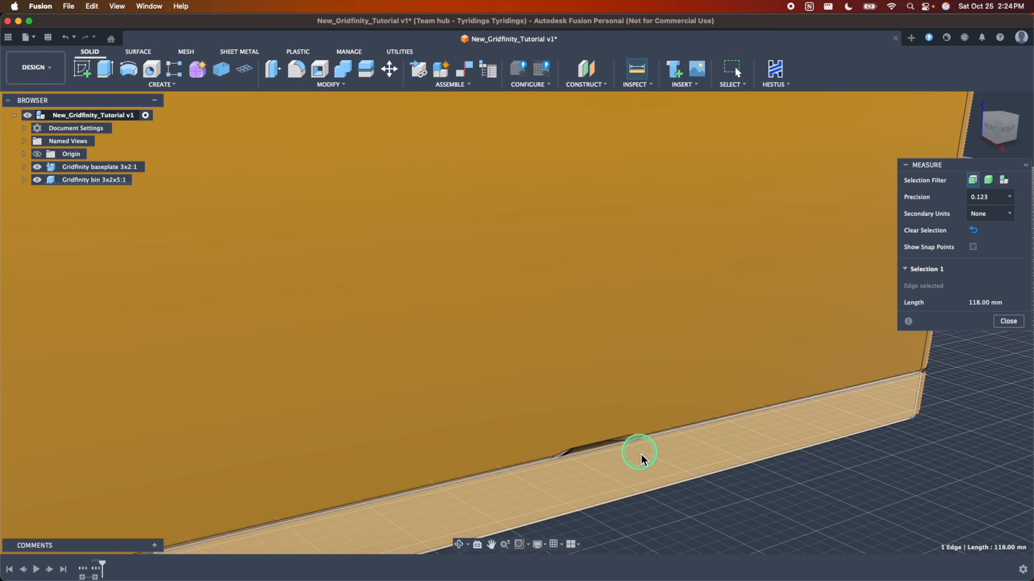
left_click(662, 434)
scroll(828, 330, "down", 5)
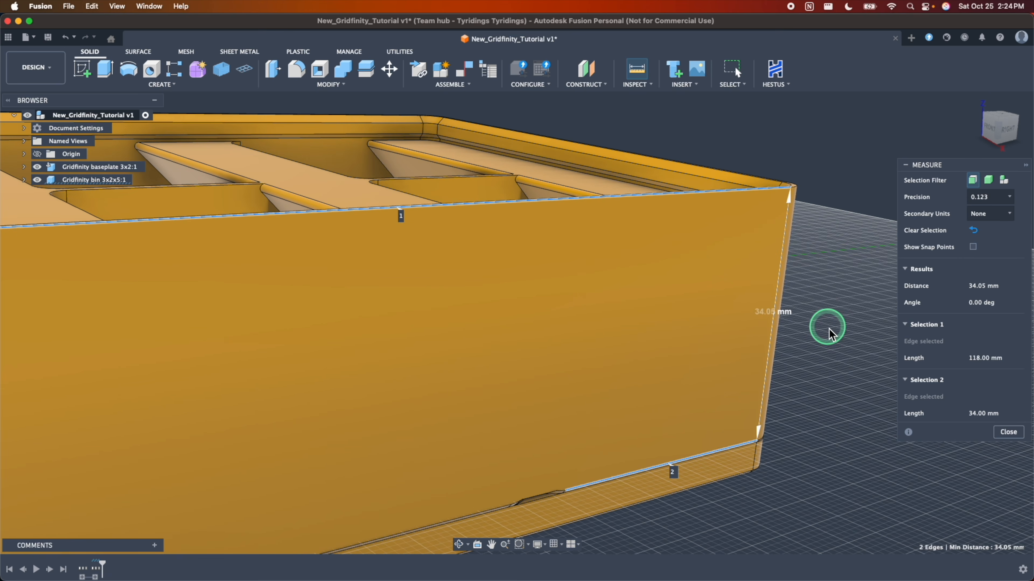
Examine the measured edges and the bin's compartments up close, and close the Measure command.
scroll(778, 462, "up", 5)
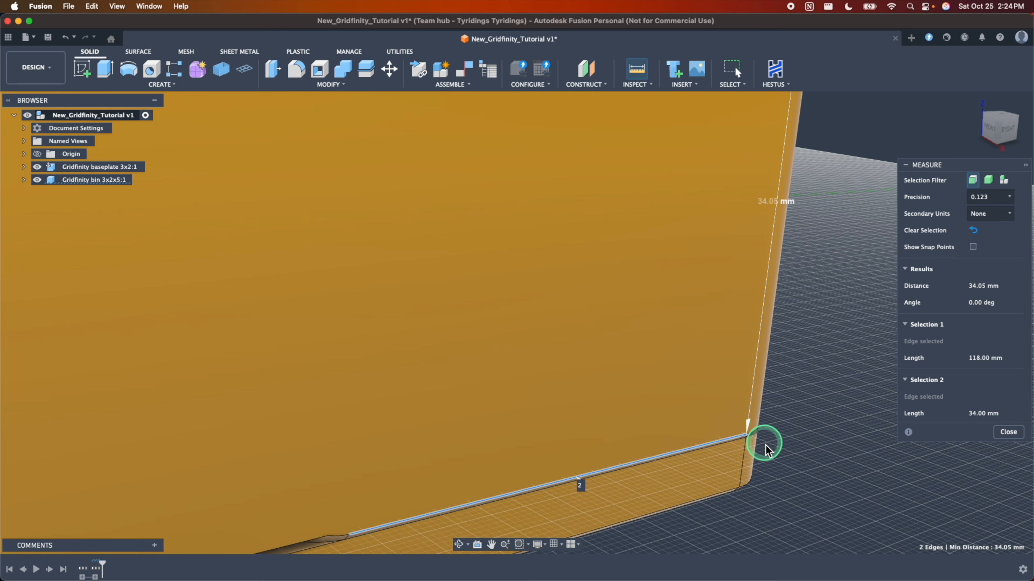
scroll(750, 464, "down", 8)
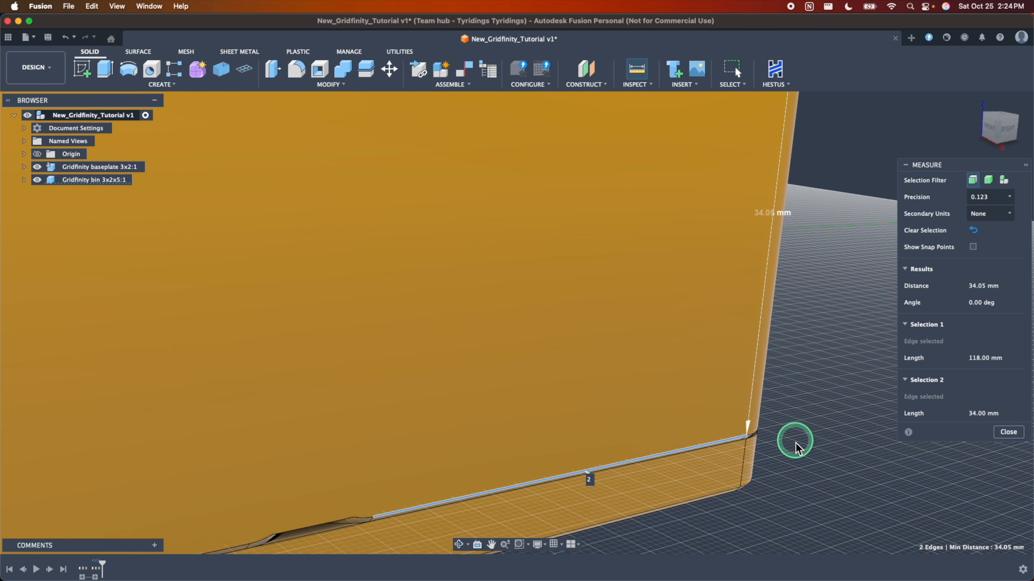
scroll(686, 303, "down", 5)
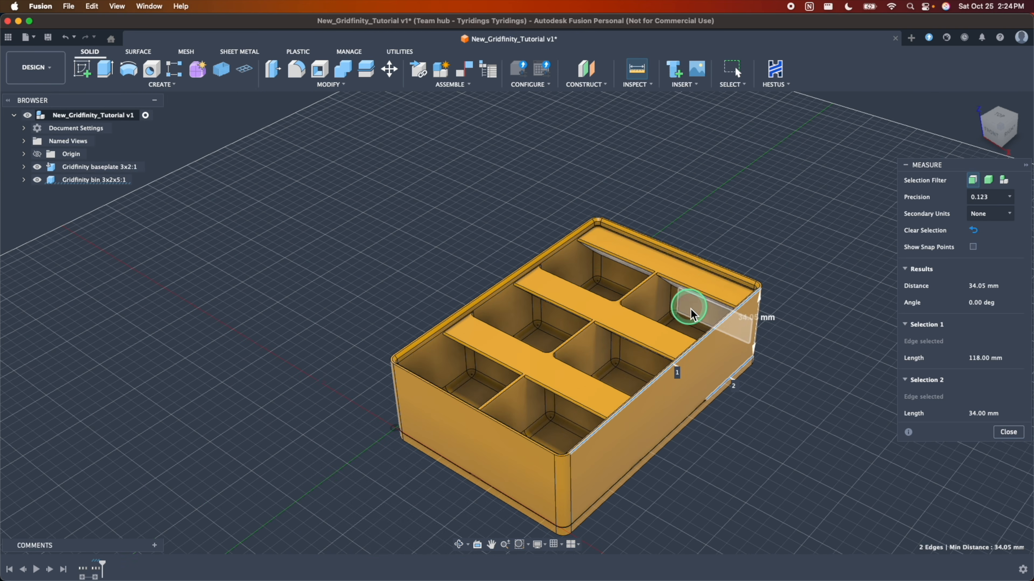
scroll(715, 231, "up", 4)
scroll(678, 358, "down", 4)
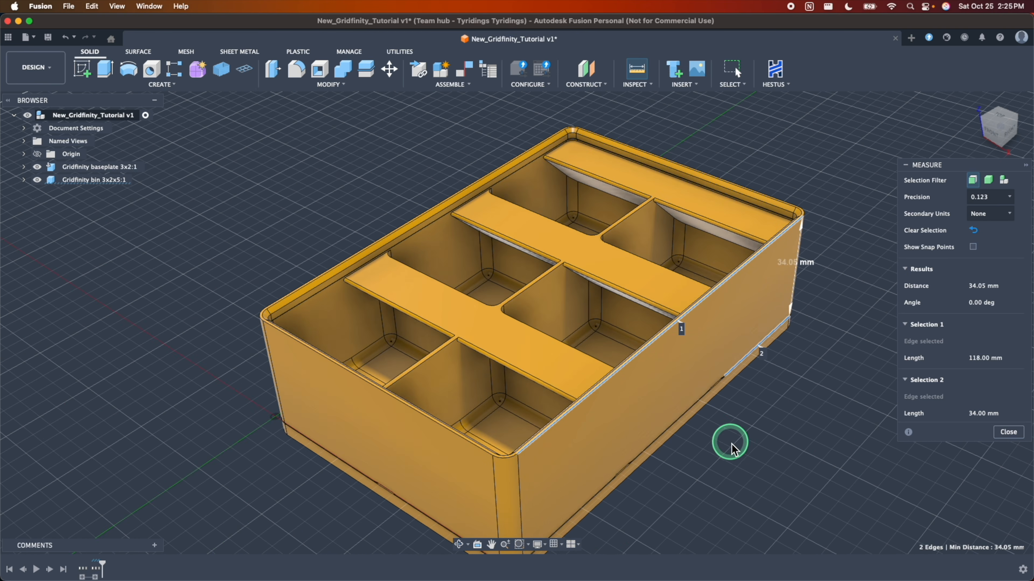
mouse_move(731, 442)
middle_mouse_down("shift")
mouse_move(828, 397)
mouse_move(856, 421)
mouse_move(783, 403)
mouse_move(731, 443)
middle_mouse_up("shift")
scroll(707, 261, "down", 5)
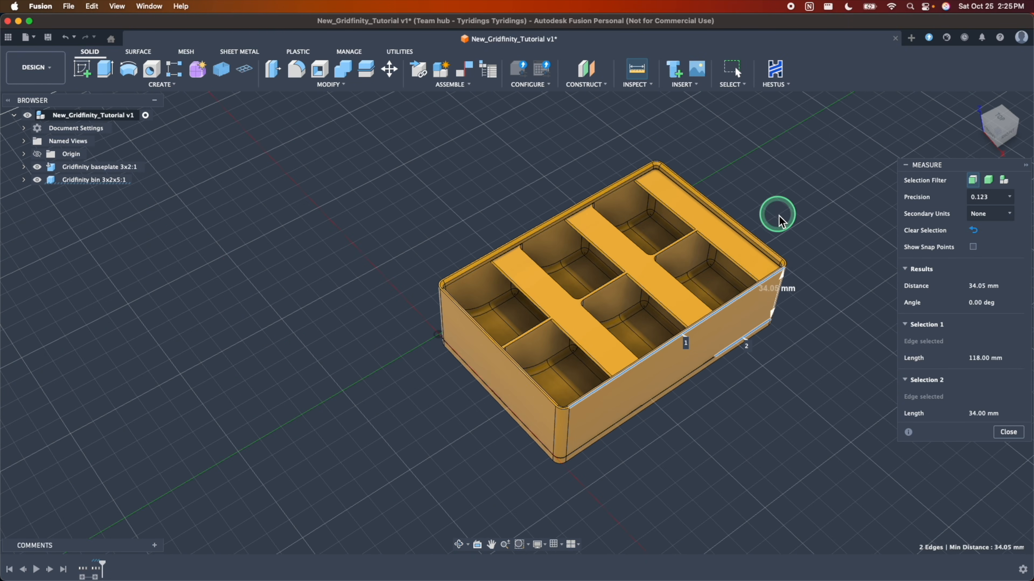
scroll(776, 215, "up", 1)
left_click(1008, 432)
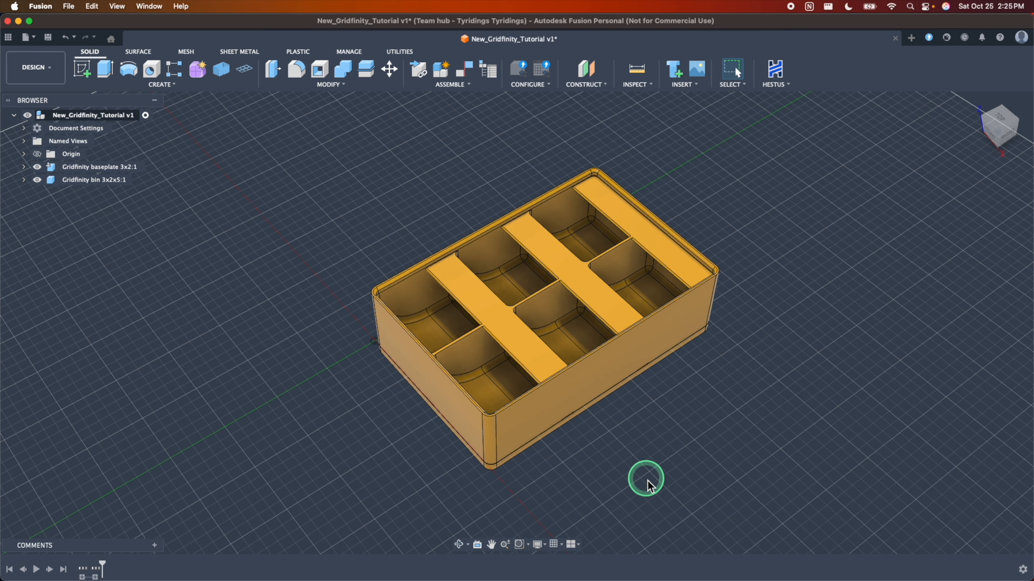
scroll(596, 467, "down", 3)
scroll(607, 462, "up", 5)
scroll(622, 452, "down", 4)
scroll(621, 452, "left", 5, "shift")
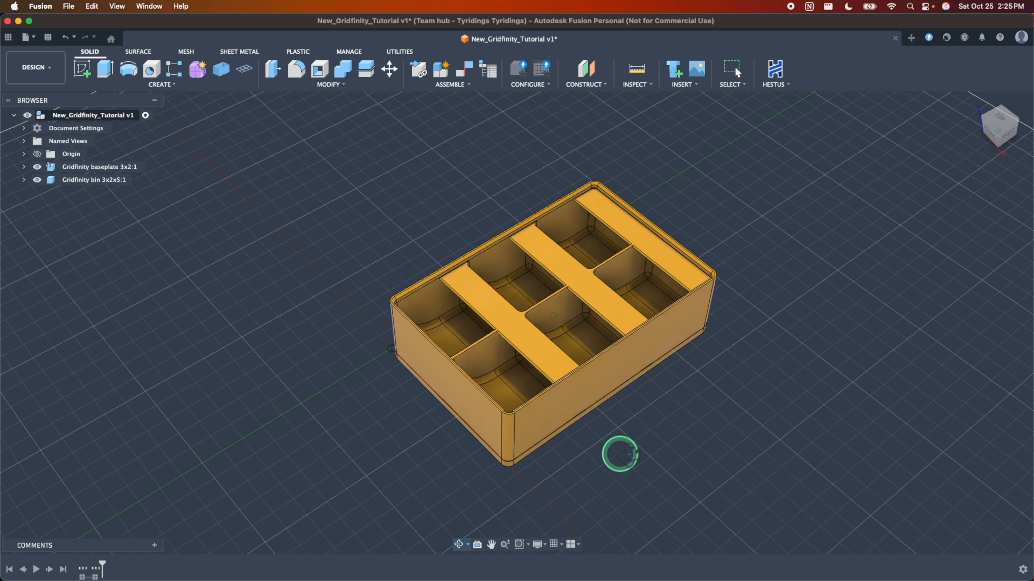
scroll(619, 454, "right", 4, "shift")
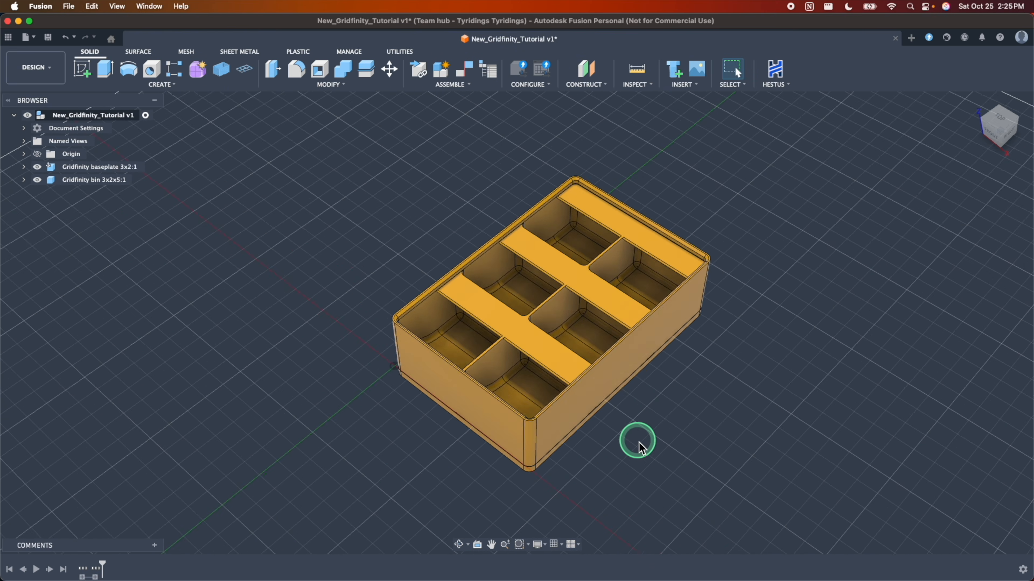
scroll(640, 443, "down", 4)
scroll(701, 364, "up", 6)
scroll(712, 343, "down", 3)
scroll(693, 422, "up", 3)
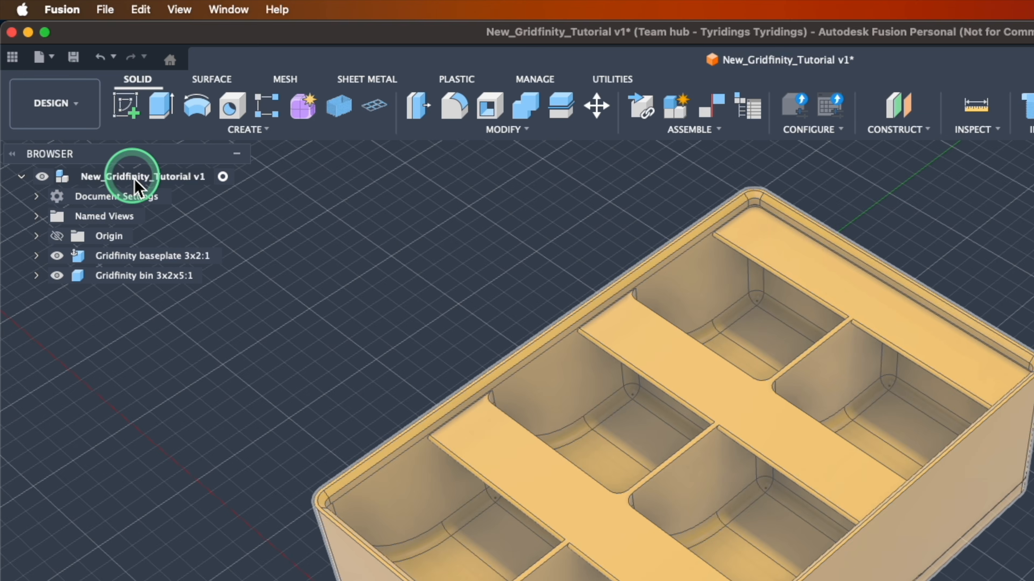
Save the top-level component New_Gridfinity_Tutorial v1 as a 3MF mesh using the Print Utility preparation type and send it to Bambu Studio.
left_click(114, 151)
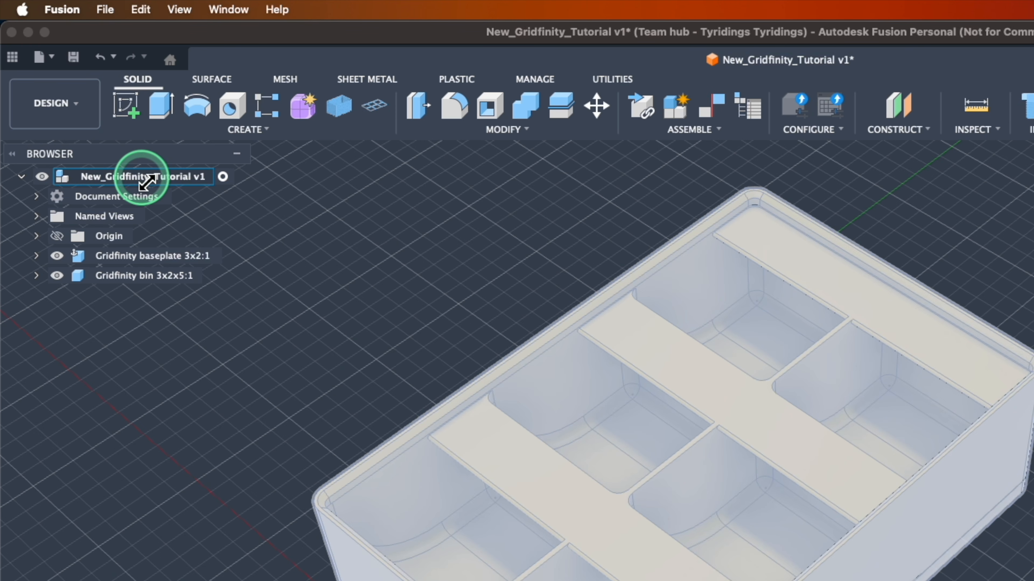
right_click(143, 178)
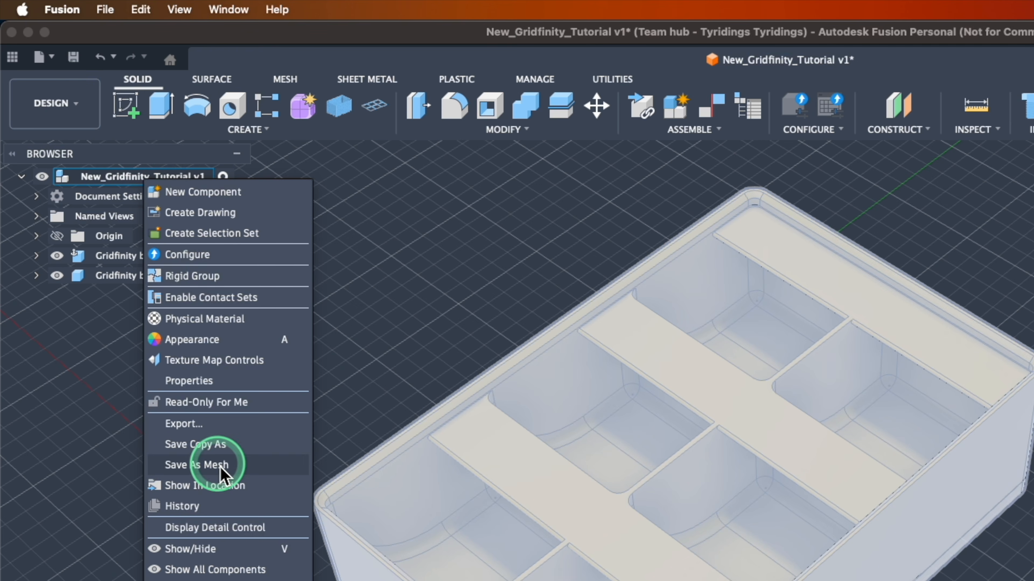
left_click(220, 468)
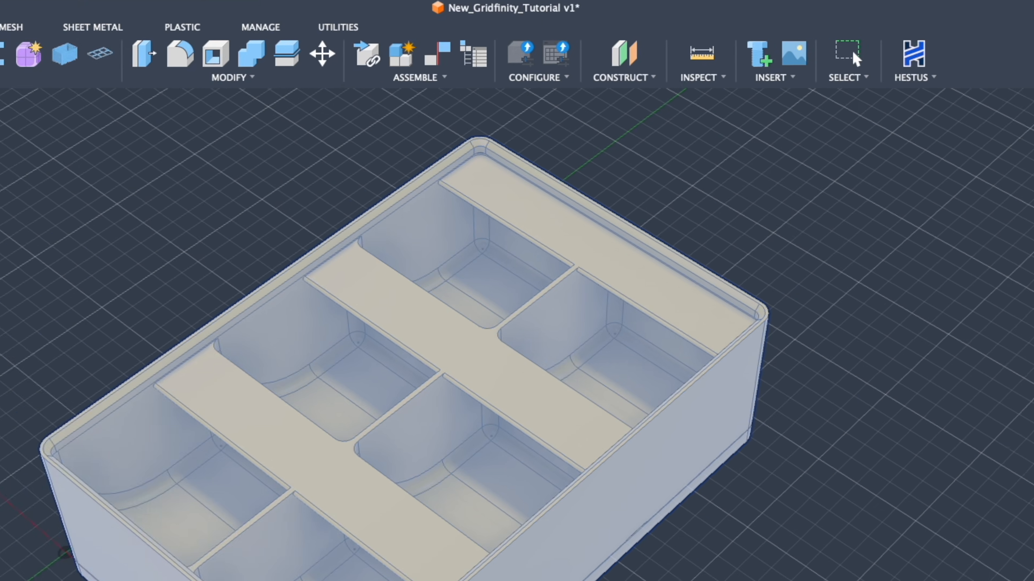
left_click(936, 173)
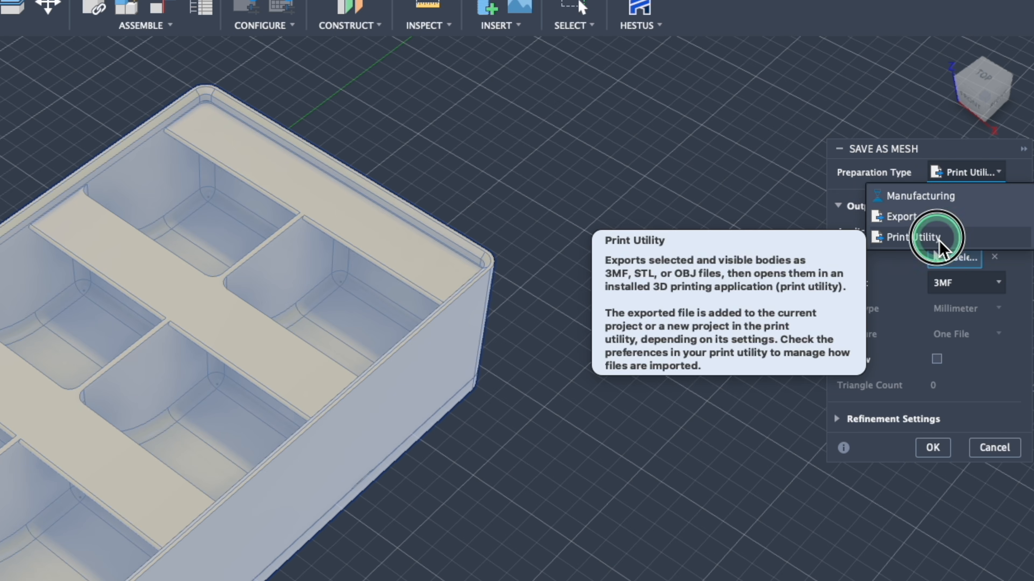
left_click(930, 235)
left_click(990, 233)
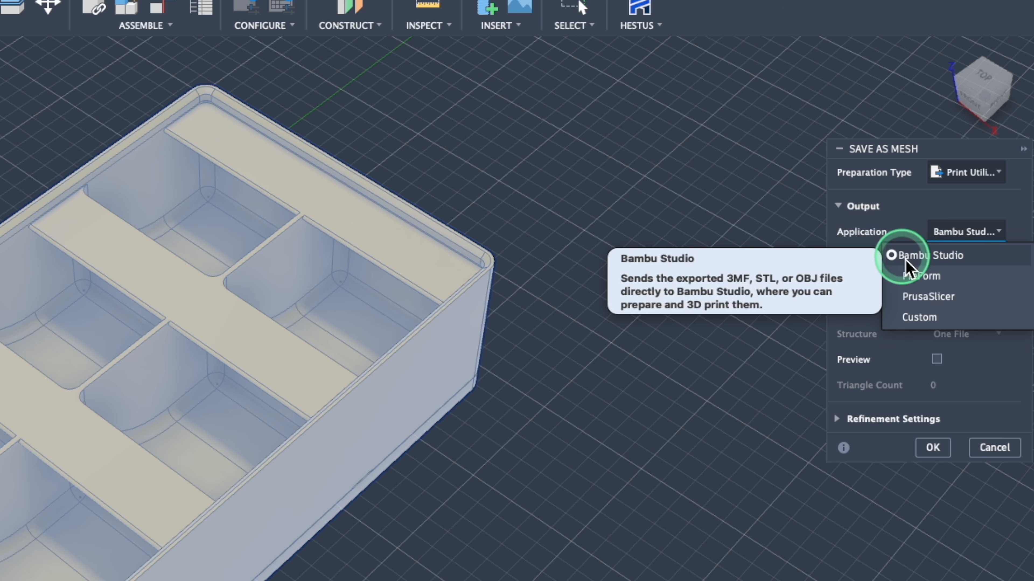
left_click(916, 255)
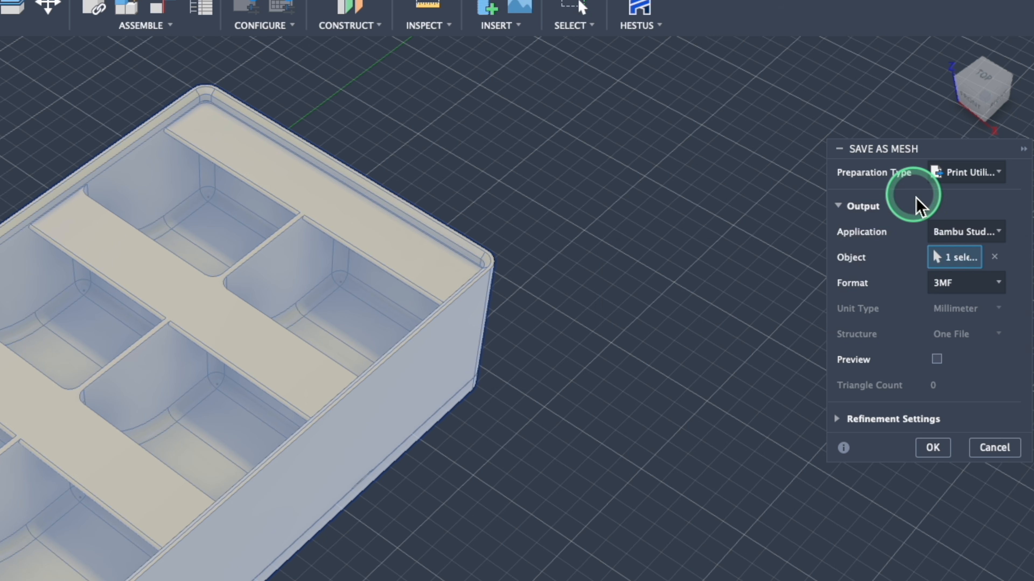
left_click(943, 452)
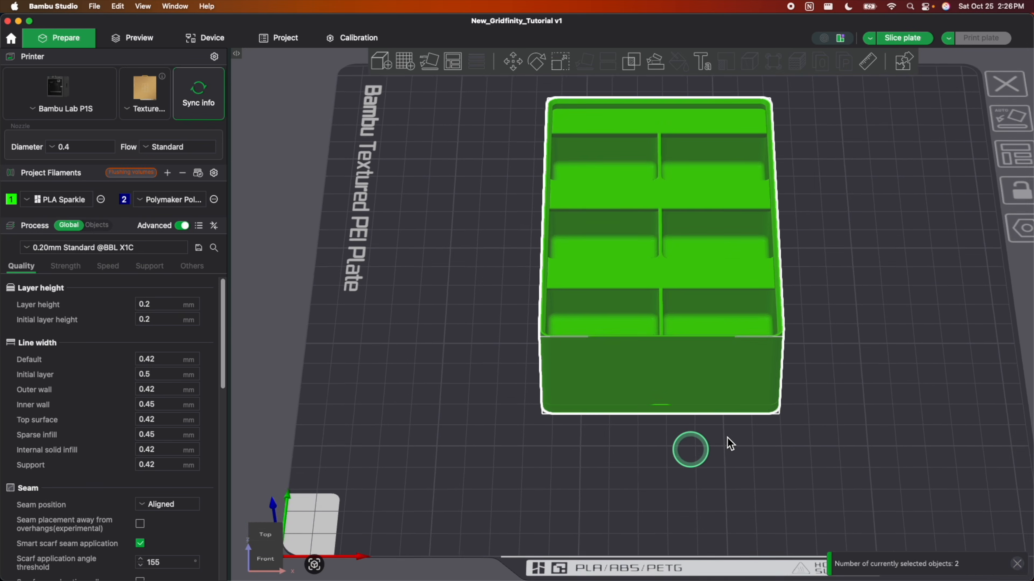
Separate the bin from the baseplate and place them side by side within the build plate in Bambu Studio.
middle_click_drag(727, 439, 657, 430)
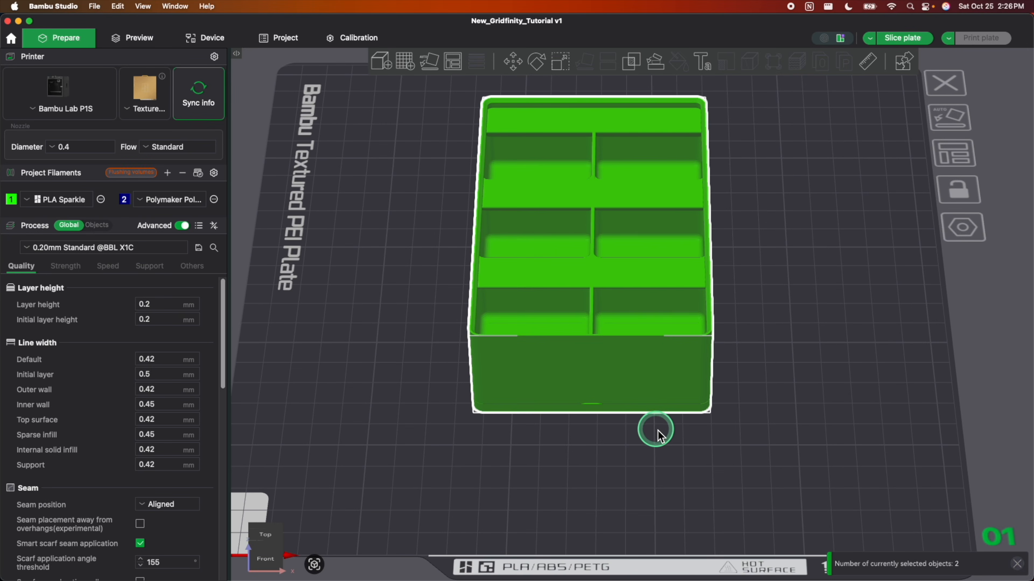
left_click(741, 448)
left_click(643, 260)
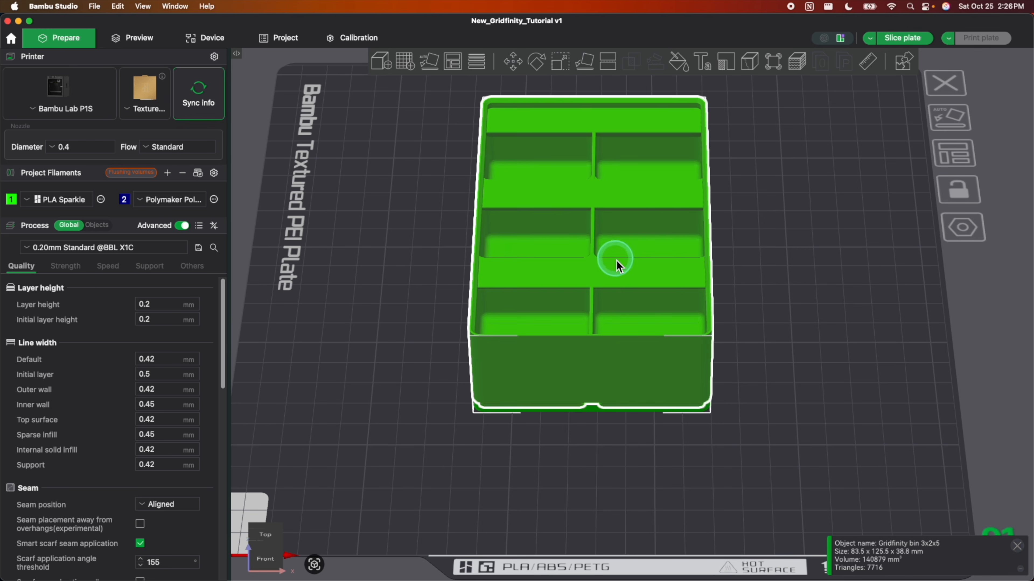
left_click_drag(613, 254, 845, 249)
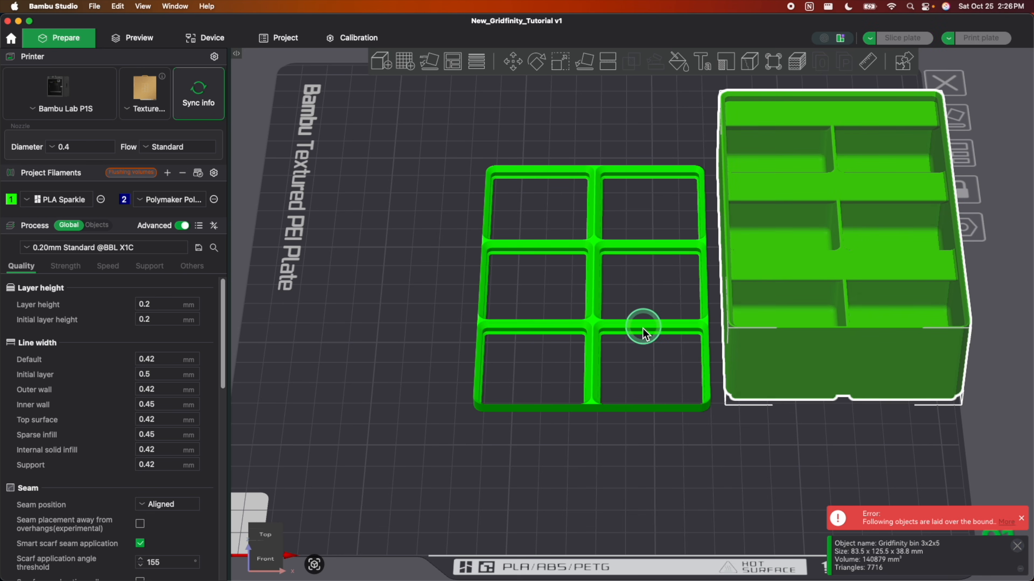
left_click_drag(621, 331, 463, 336)
left_click_drag(828, 265, 696, 281)
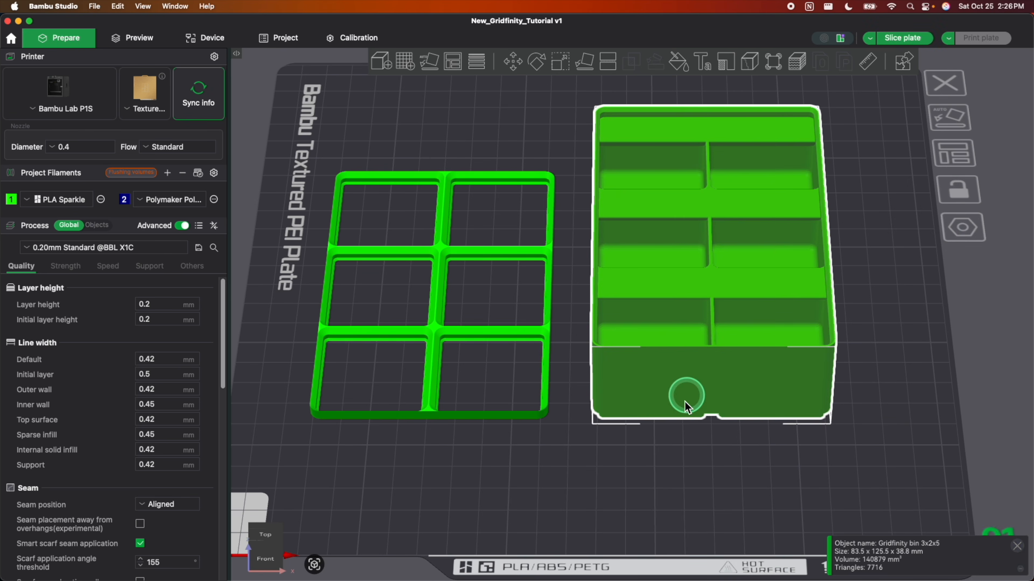
left_click(677, 467)
left_click_drag(677, 467, 699, 459)
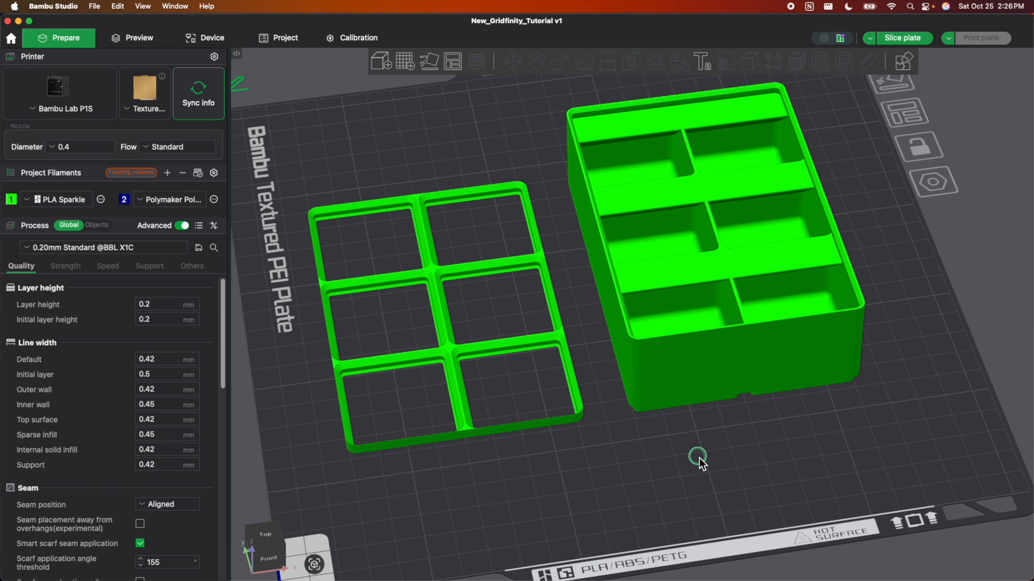
Add a second build plate, move the bin onto it, and centre the baseplate on the first plate.
scroll(738, 423, "up", 4)
scroll(739, 421, "down", 7)
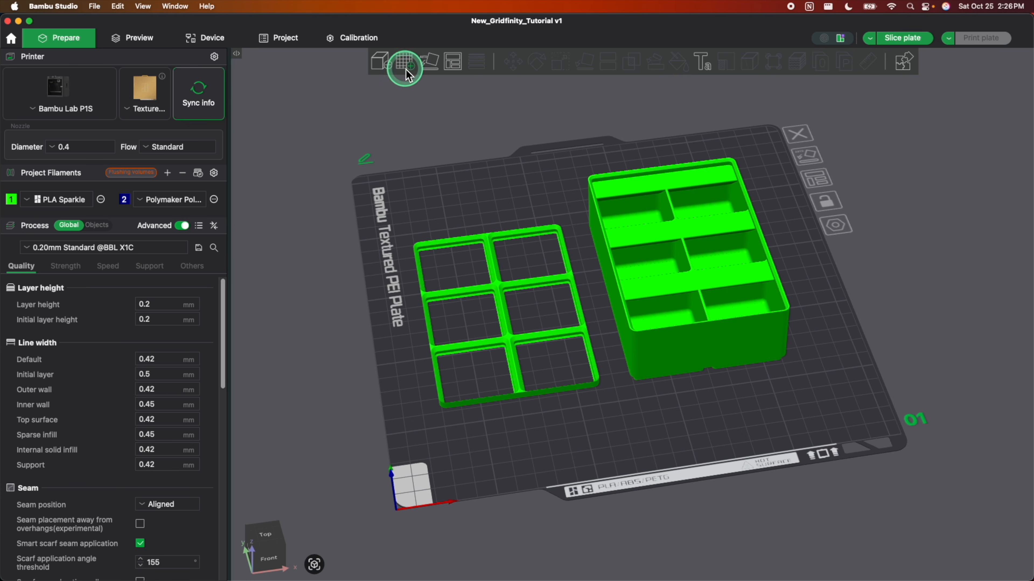
left_click(406, 65)
left_click_drag(531, 332, 729, 273)
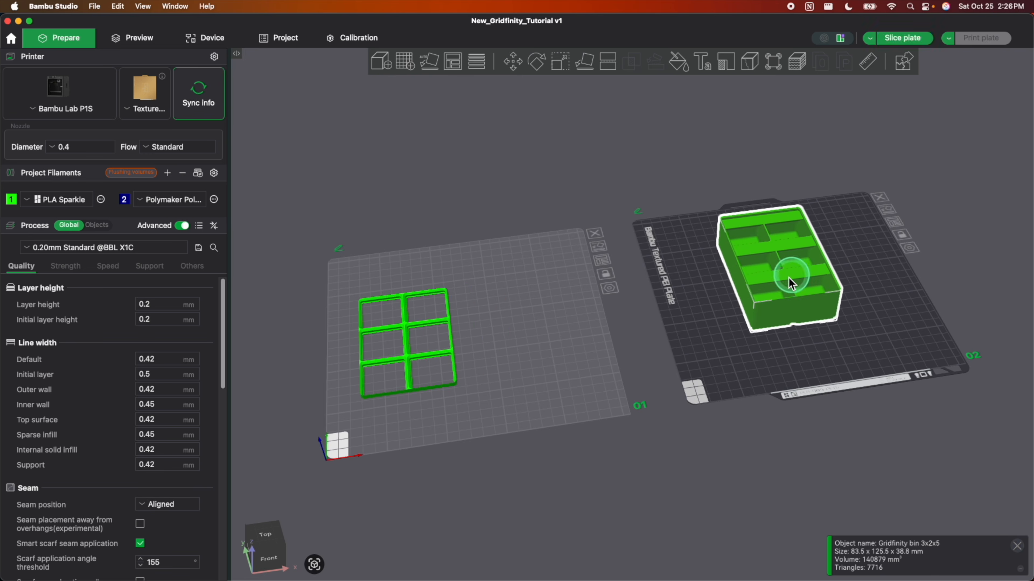
left_click_drag(409, 349, 468, 347)
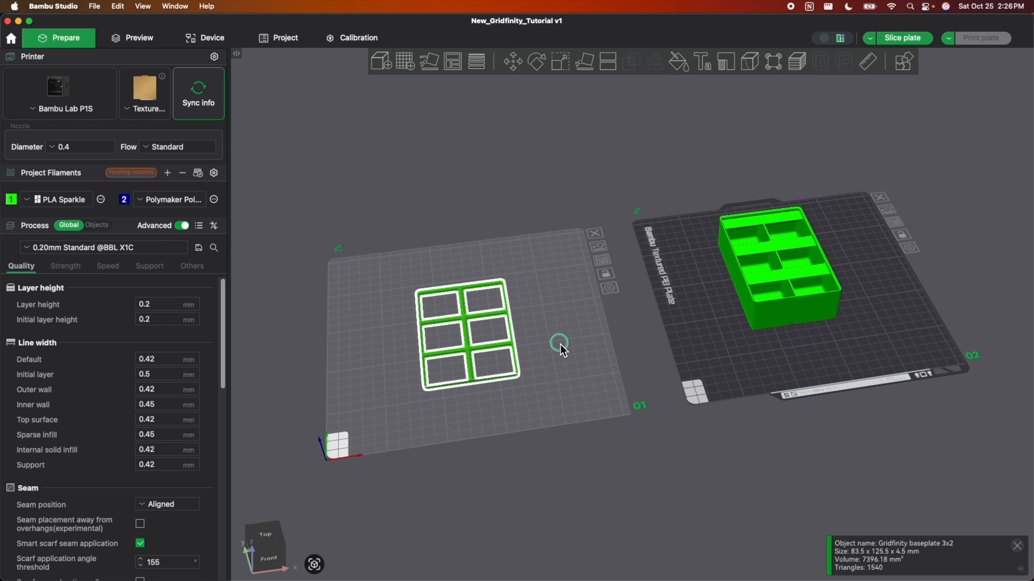
scroll(702, 303, "down", 3)
scroll(700, 303, "up", 5)
scroll(698, 310, "down", 3)
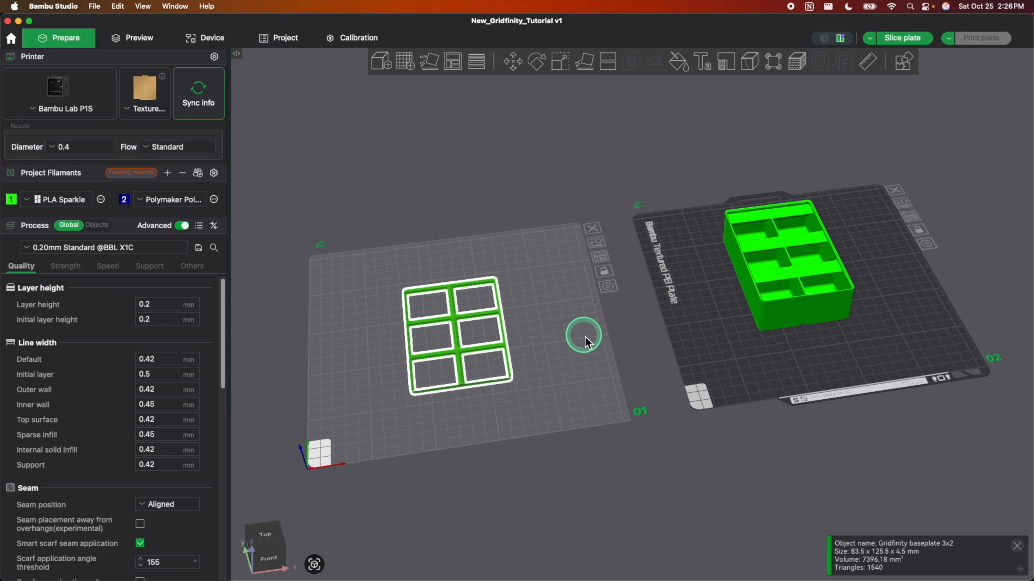
scroll(581, 333, "up", 5)
scroll(580, 331, "down", 3)
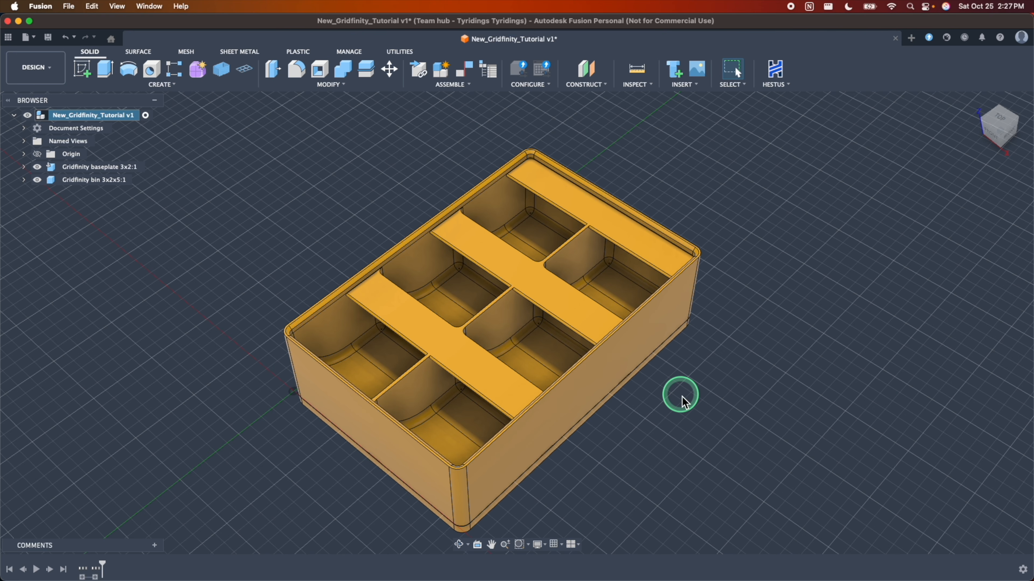
scroll(683, 395, "down", 1)
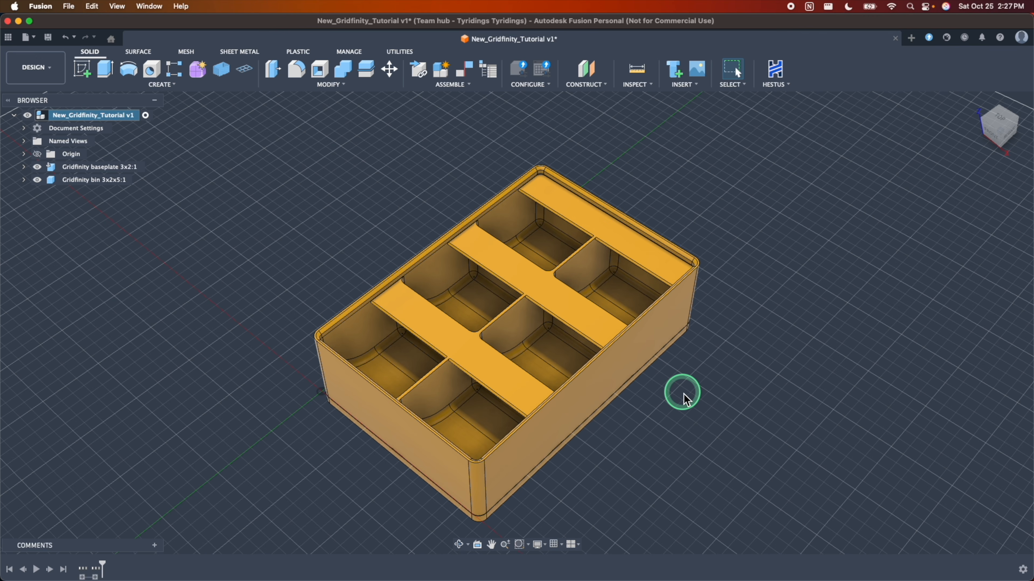
scroll(723, 432, "down", 1)
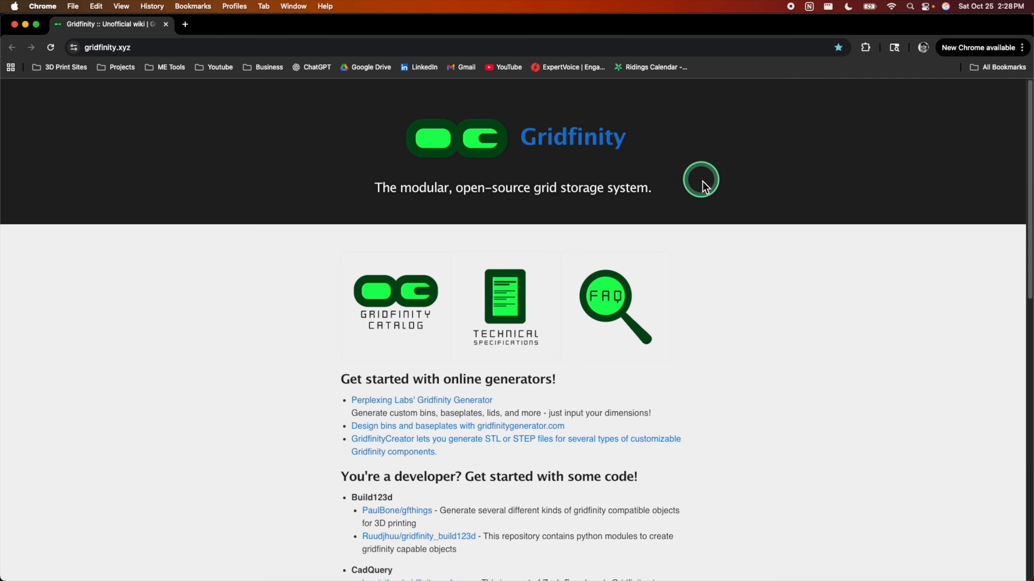
Open the Gridfinity Catalog on gridfinity.xyz in Chrome and browse its whole list of parts.
scroll(703, 185, "down", 3)
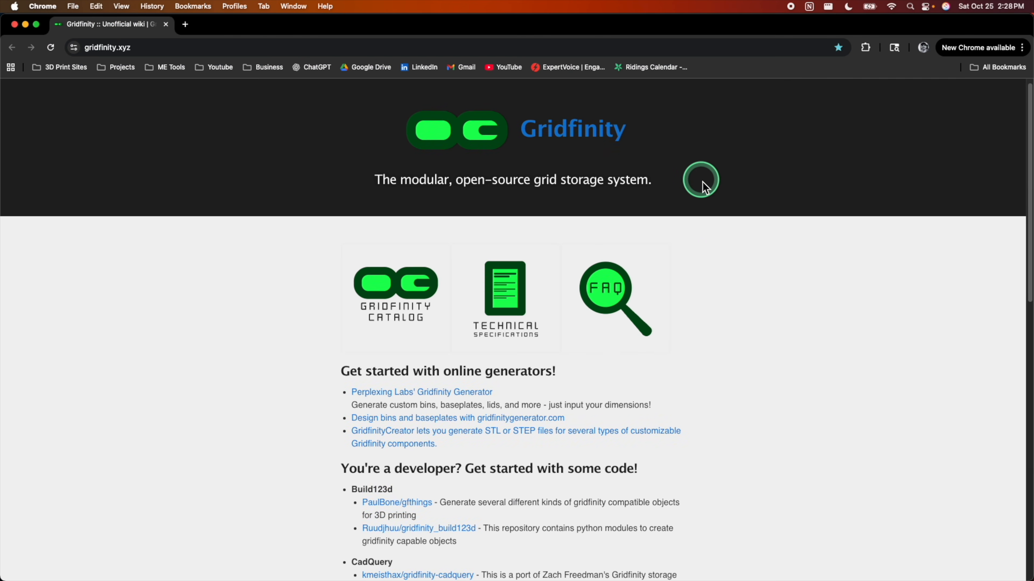
scroll(715, 191, "up", 3)
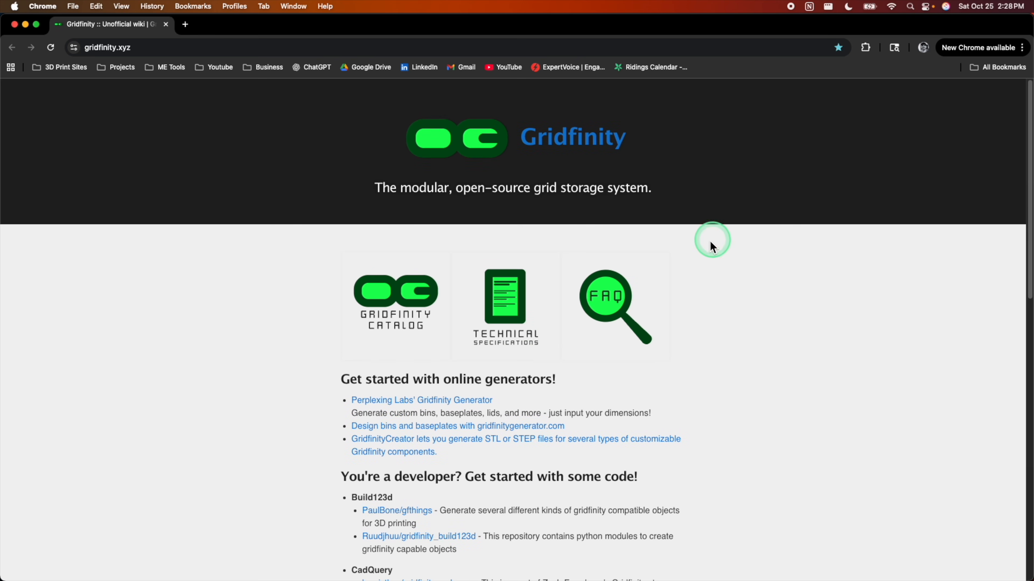
left_click(391, 312)
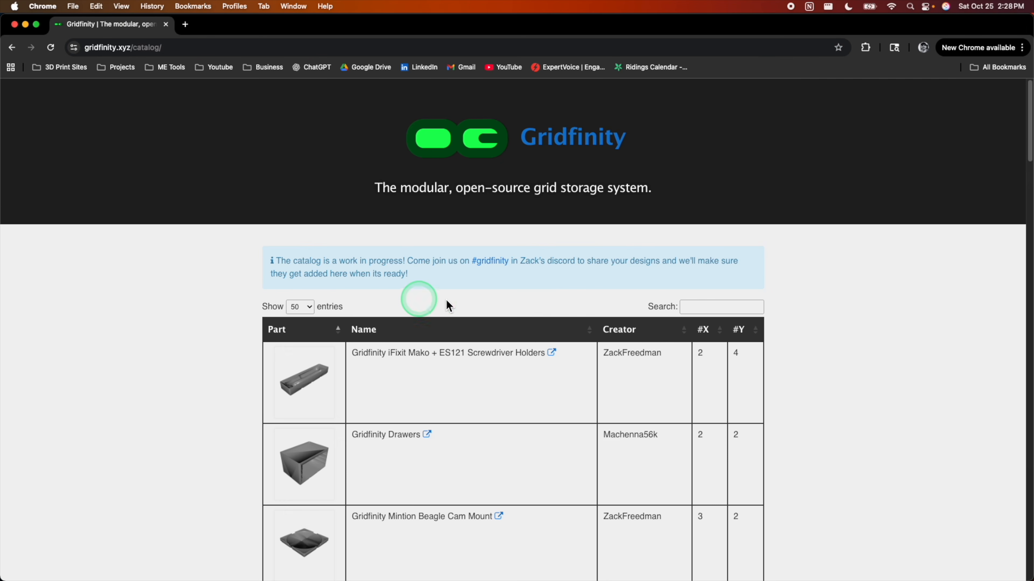
scroll(854, 236, "down", 2)
scroll(837, 247, "down", 7)
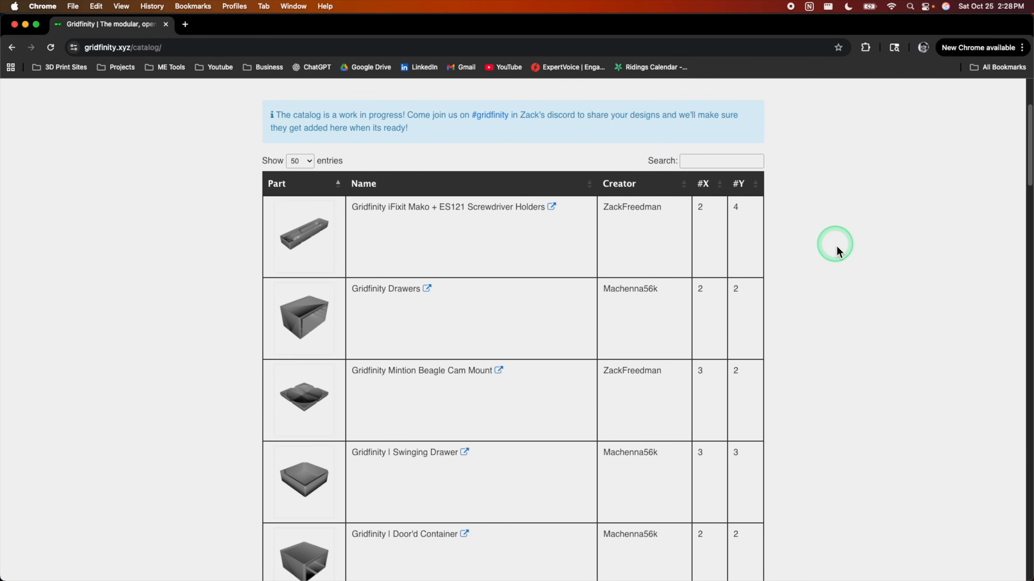
scroll(837, 246, "down", 7)
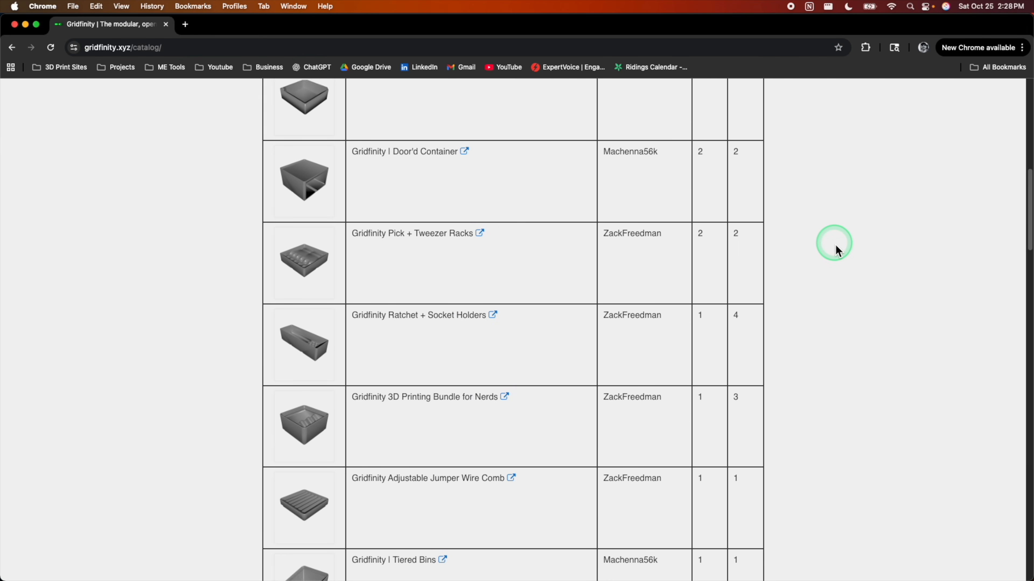
scroll(836, 244, "down", 12)
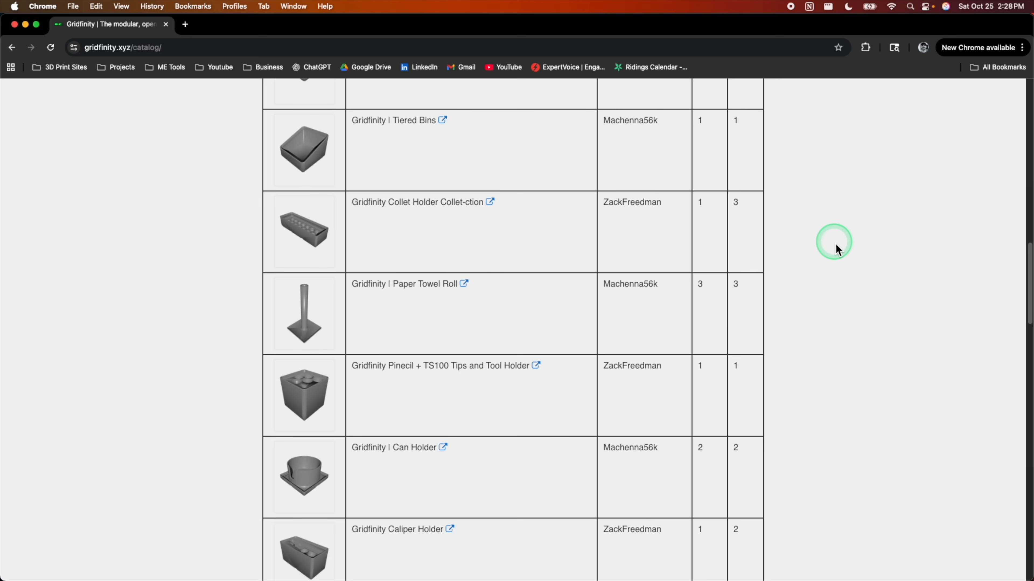
scroll(837, 241, "down", 10)
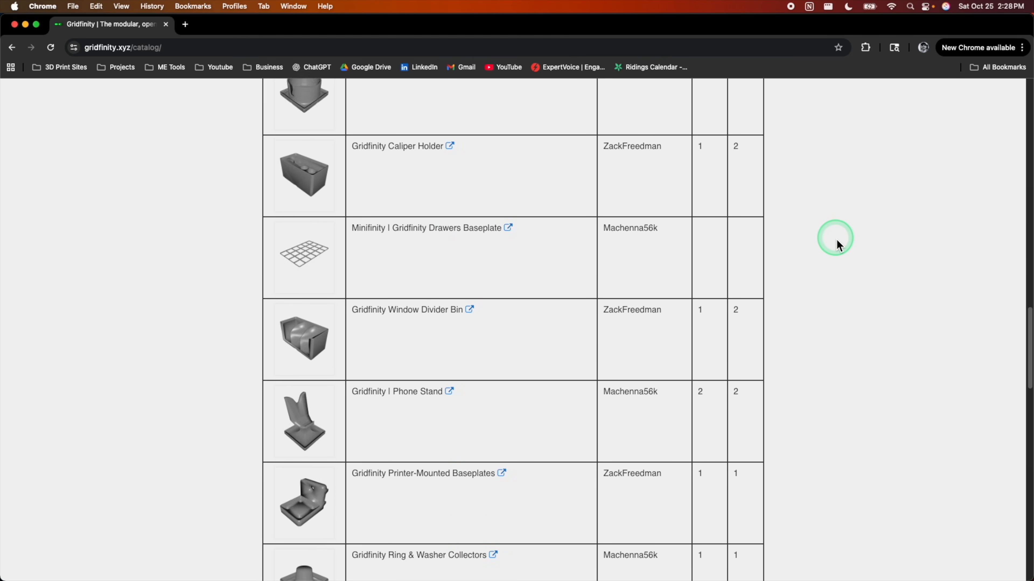
scroll(835, 240, "down", 12)
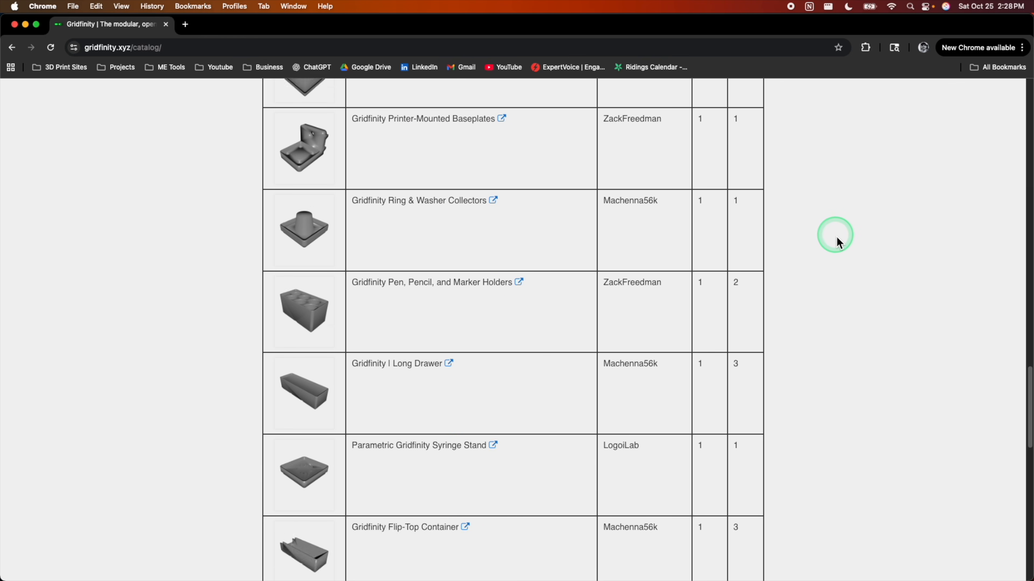
scroll(838, 244, "down", 5)
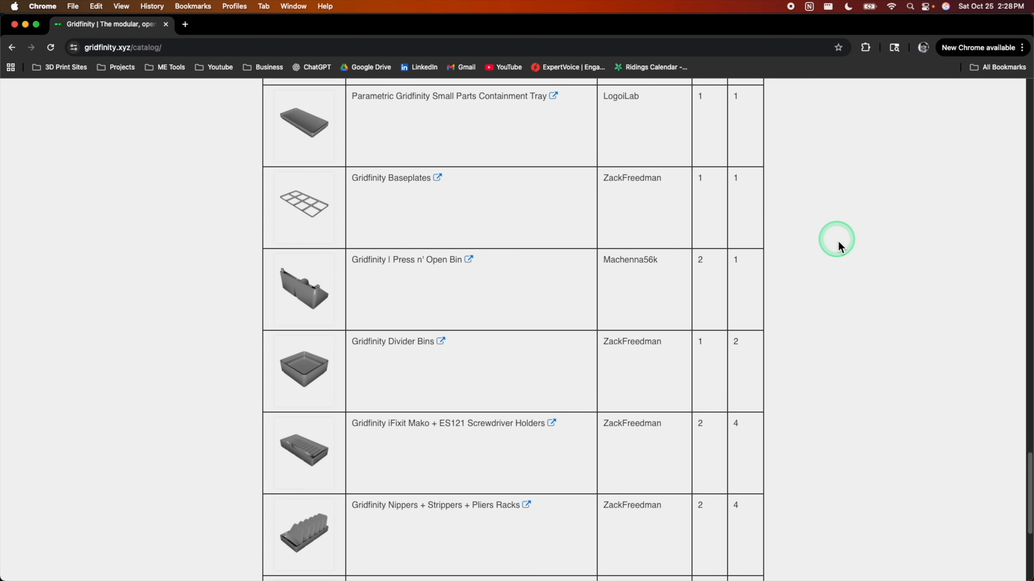
scroll(833, 238, "down", 5)
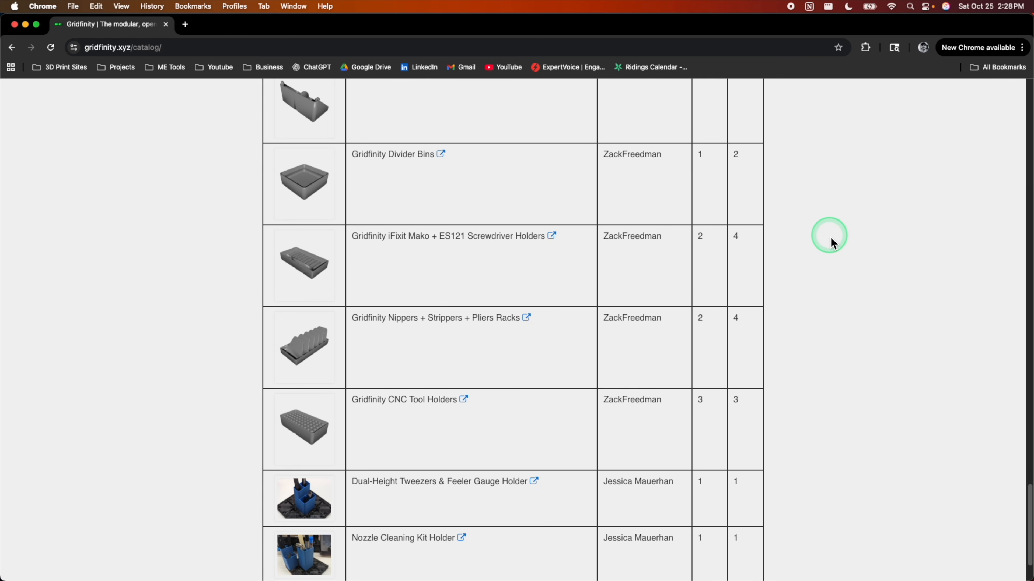
scroll(822, 226, "down", 2)
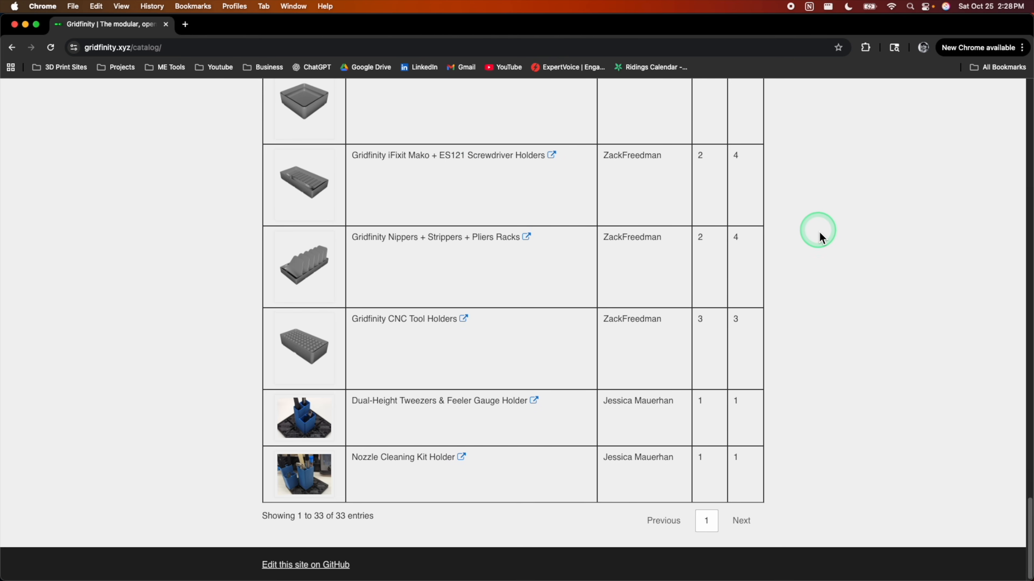
scroll(819, 232, "up", 20)
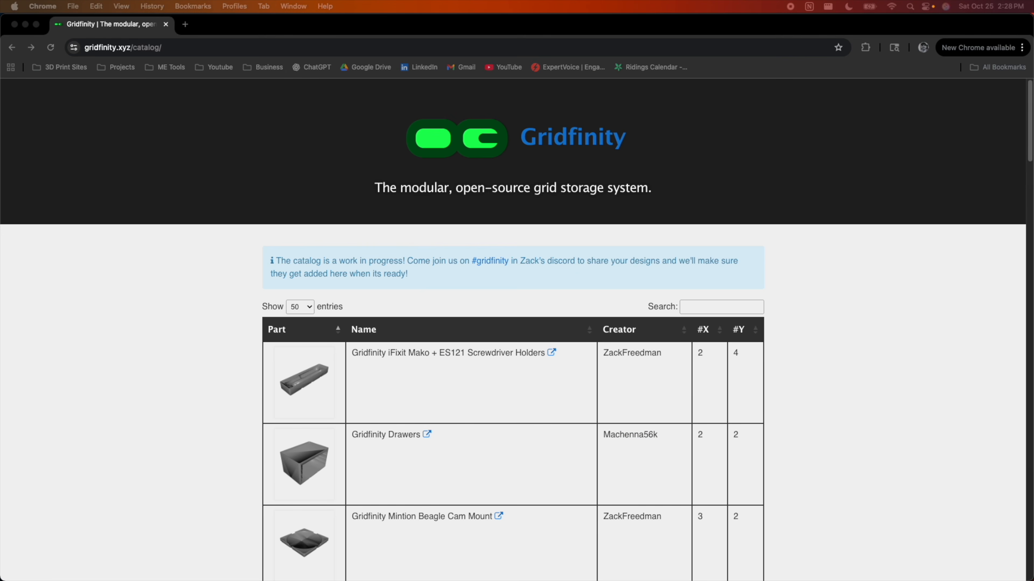
Look over the gridfinitygenerator.com home page and open its box creator.
scroll(903, 230, "down", 10)
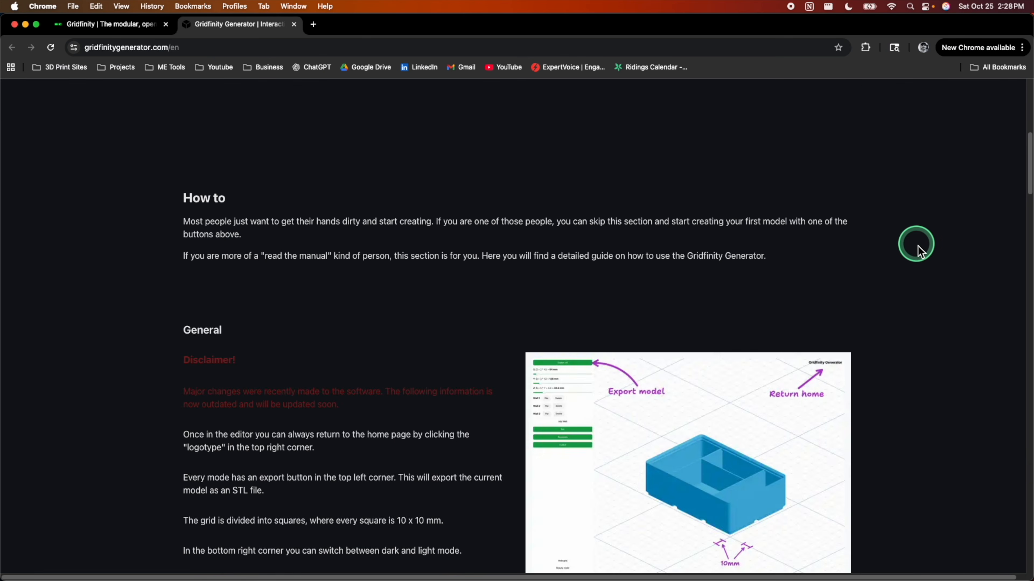
scroll(917, 245, "up", 8)
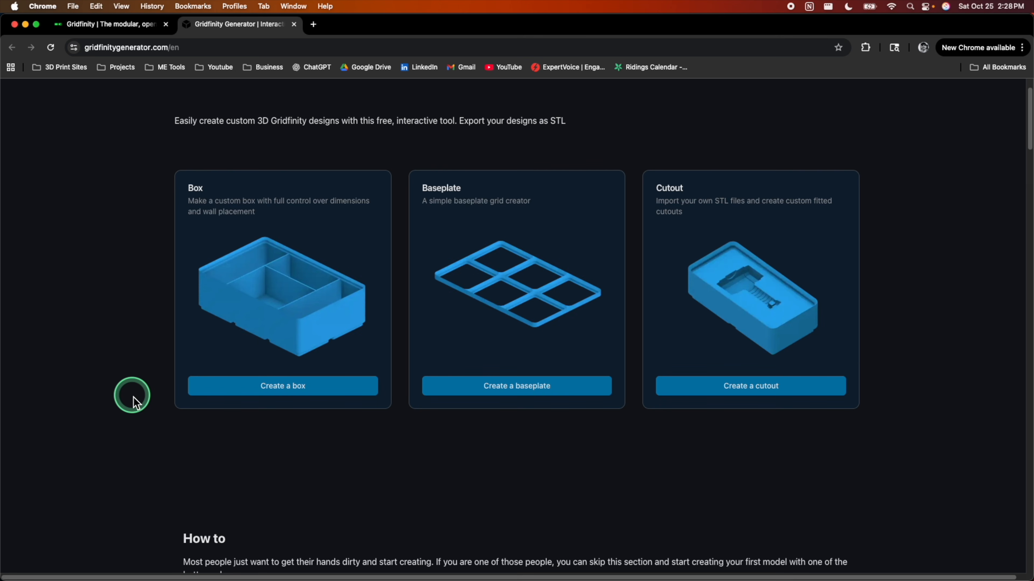
left_click(303, 390)
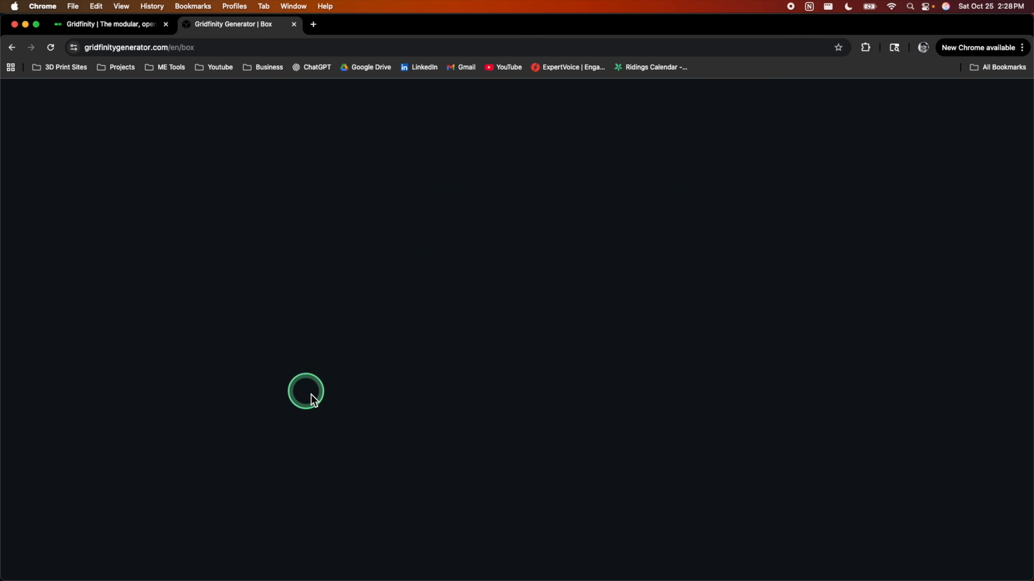
scroll(539, 335, "up", 10)
scroll(539, 334, "down", 10)
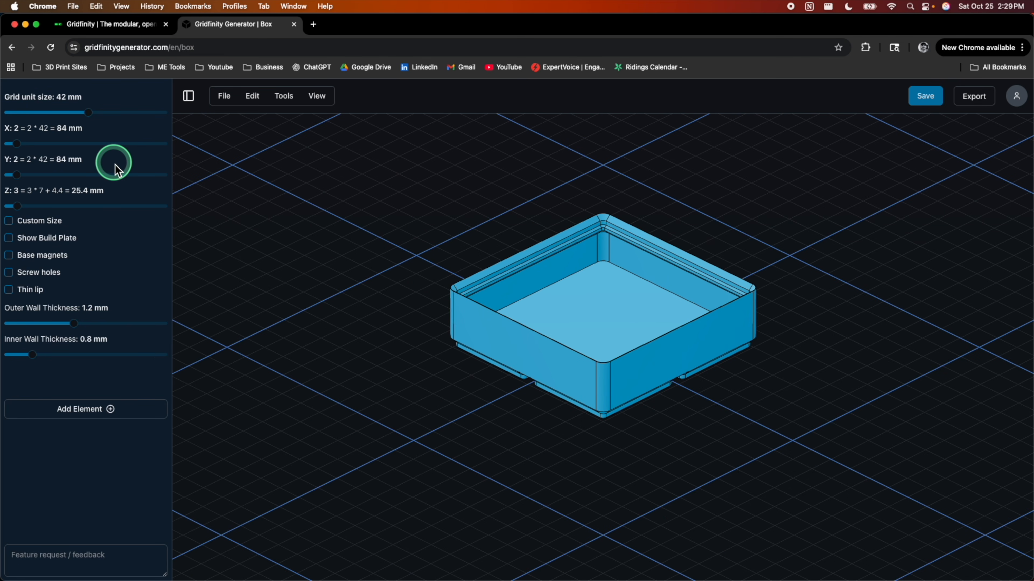
Try a larger X size for the box and switch the Base magnets option on and off.
mouse_move(16, 144)
left_mouse_down()
mouse_move(27, 144)
mouse_move(17, 144)
left_mouse_up()
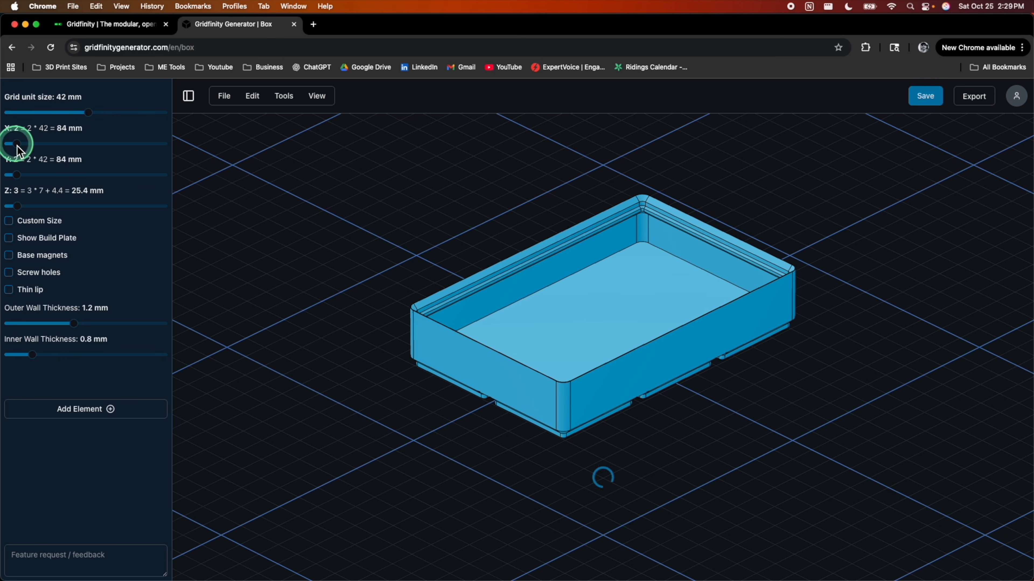
left_click(8, 256)
left_click(9, 256)
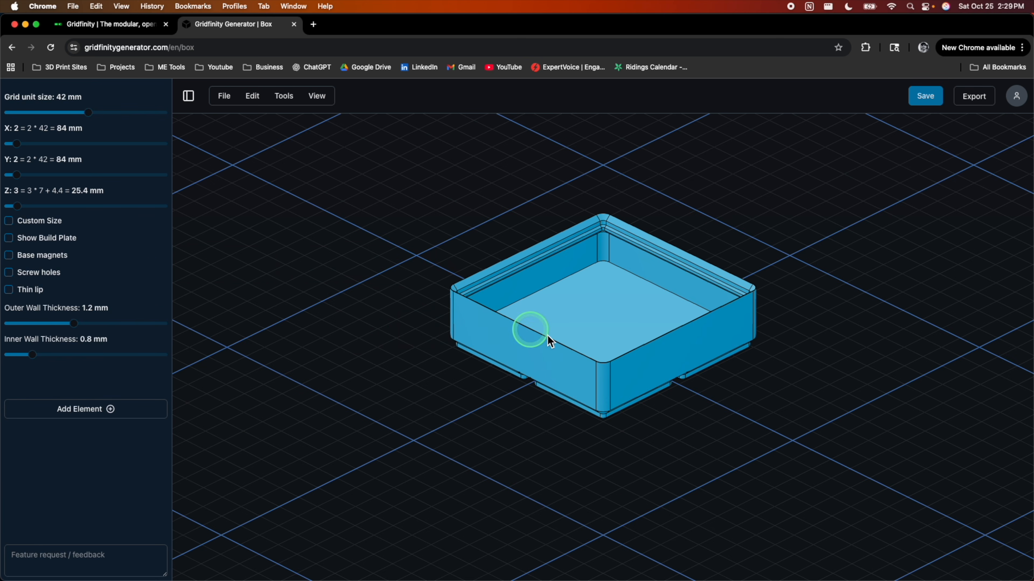
scroll(632, 392, "up", 3)
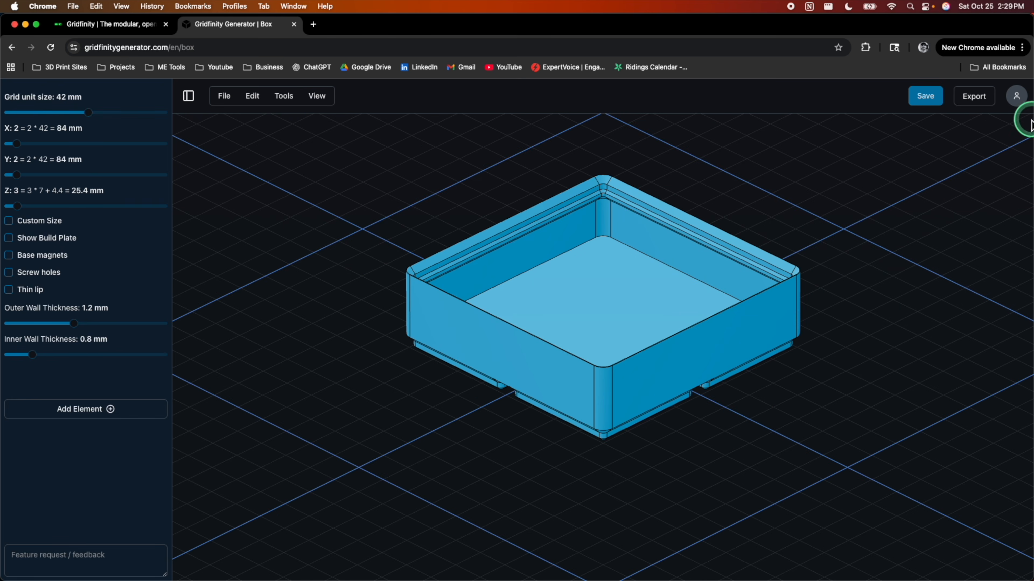
Check the file formats available for exporting the box model, and cancel the export.
left_click(972, 96)
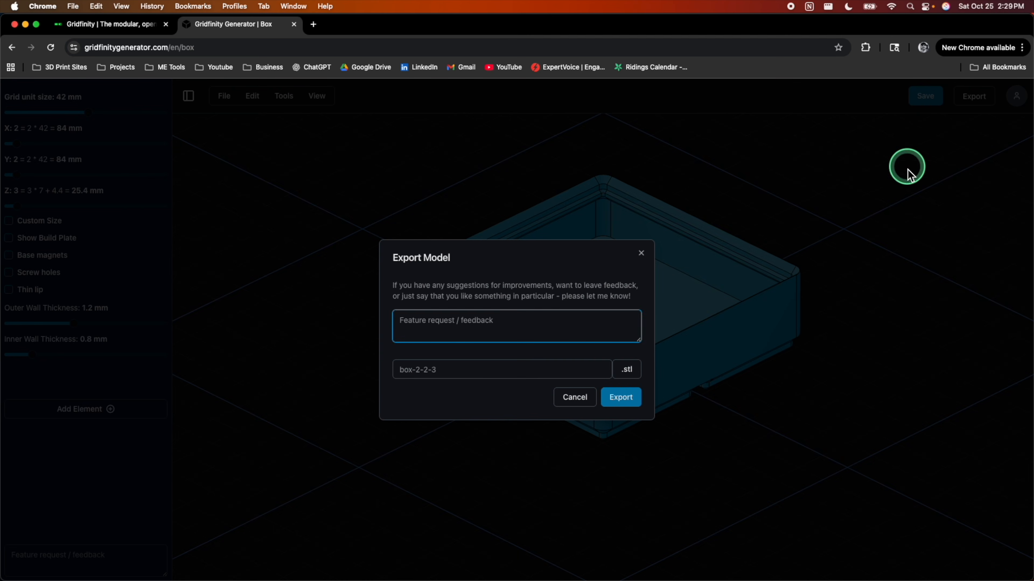
left_click(627, 369)
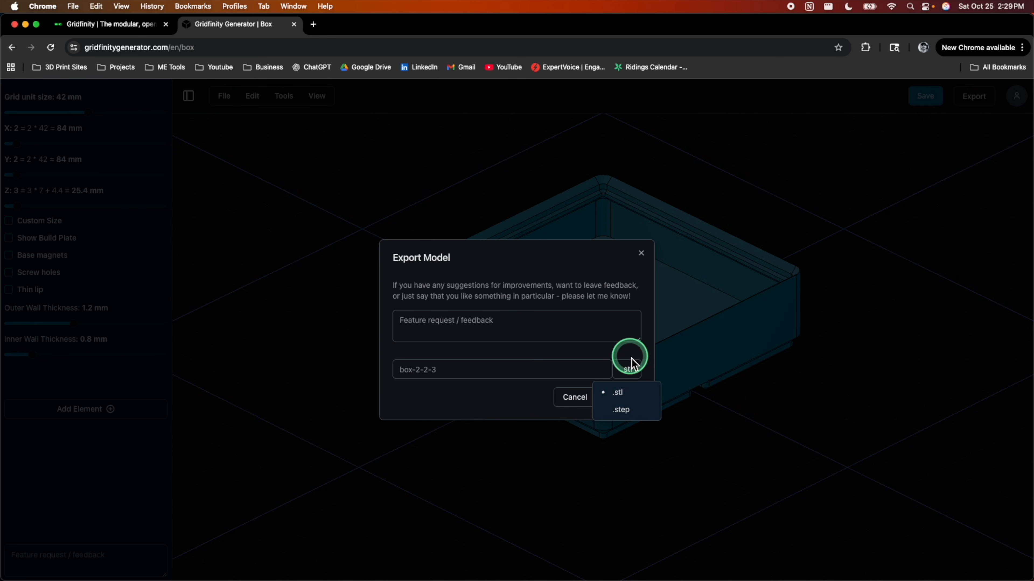
left_click(631, 360)
left_click(578, 396)
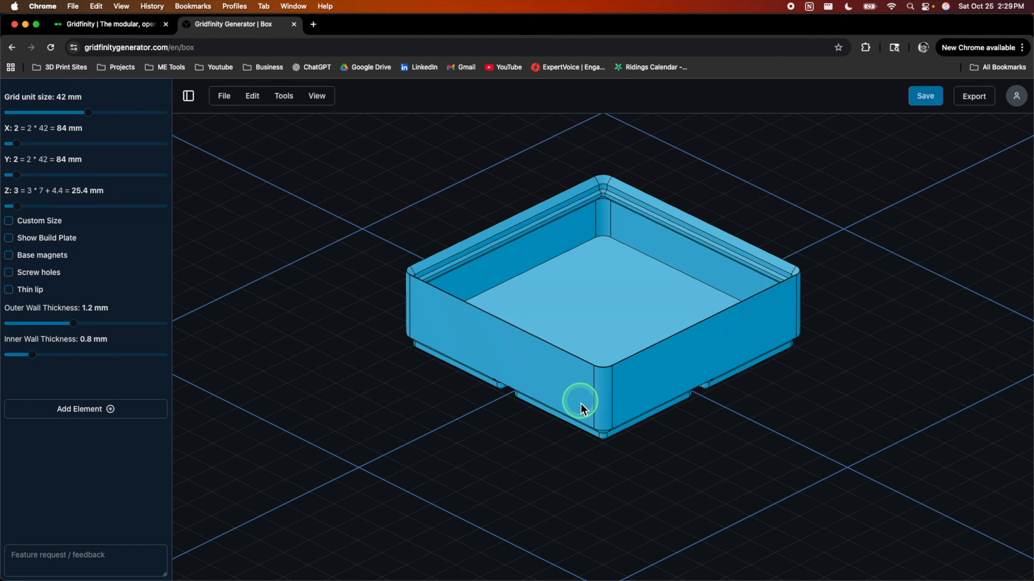
Examine the Basic Bin, Baseplate and Vase Mode Bin parameters of the Gridfinity Rebuilt generator on gridfinity.perplexinglabs.com.
scroll(535, 434, "up", 5)
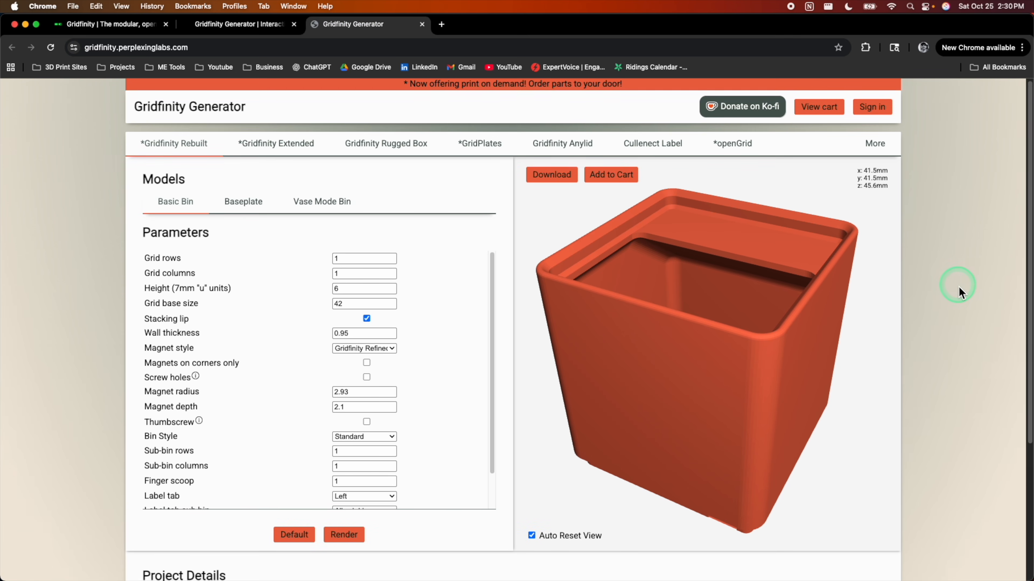
scroll(961, 292, "down", 2)
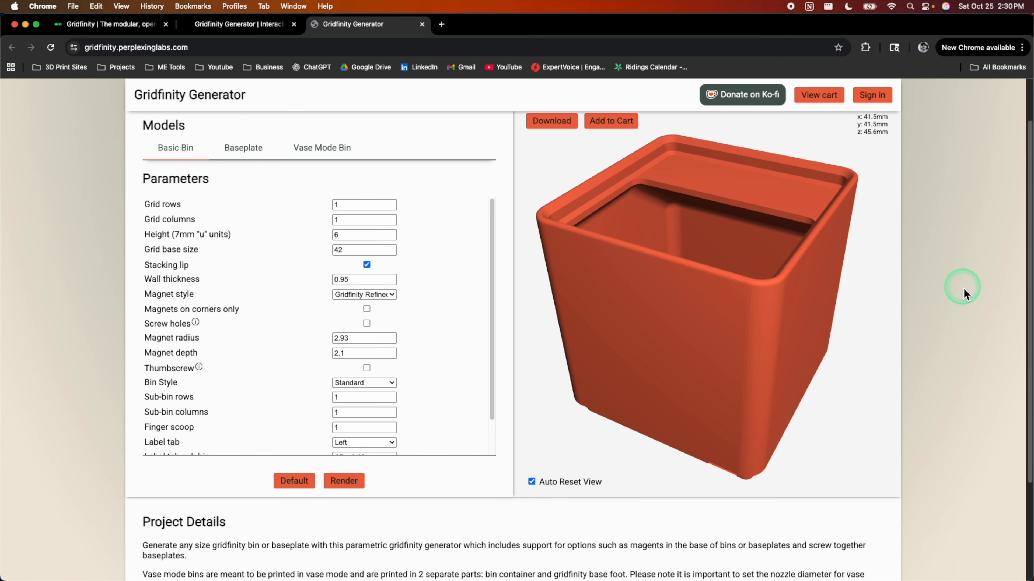
scroll(941, 260, "up", 2)
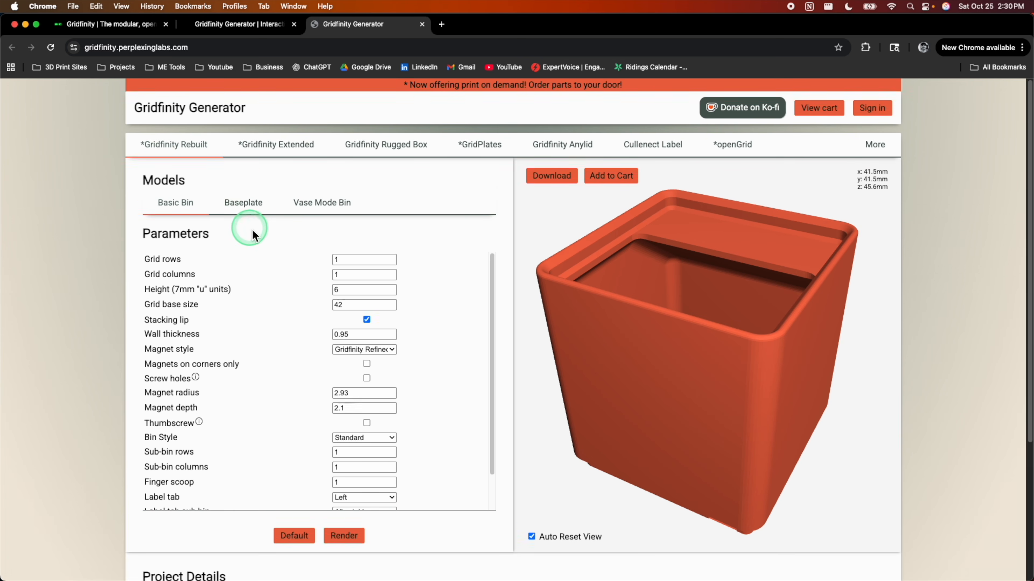
scroll(261, 229, "down", 3)
left_click(240, 123)
left_click(326, 126)
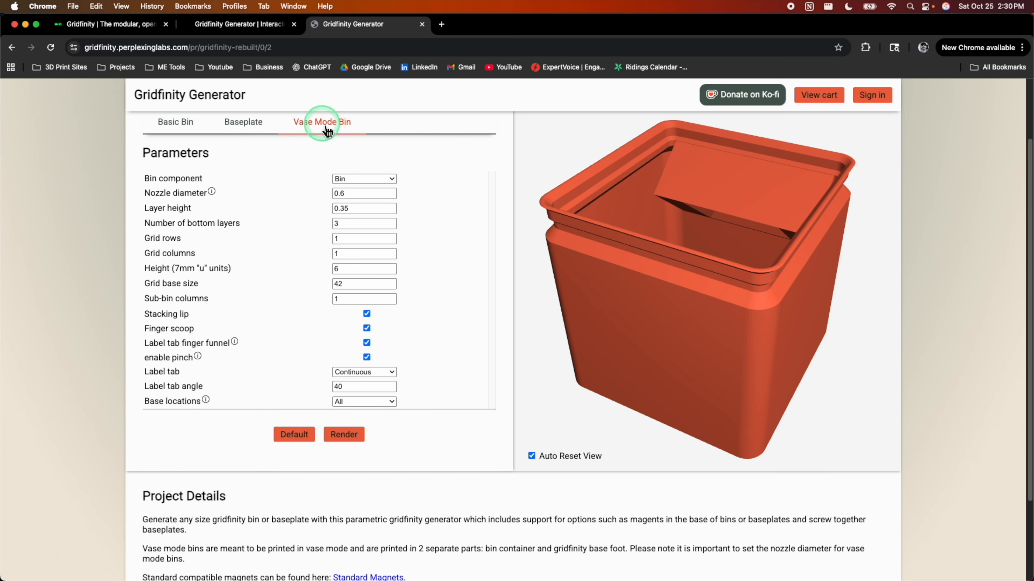
left_click(187, 130)
scroll(454, 330, "down", 2)
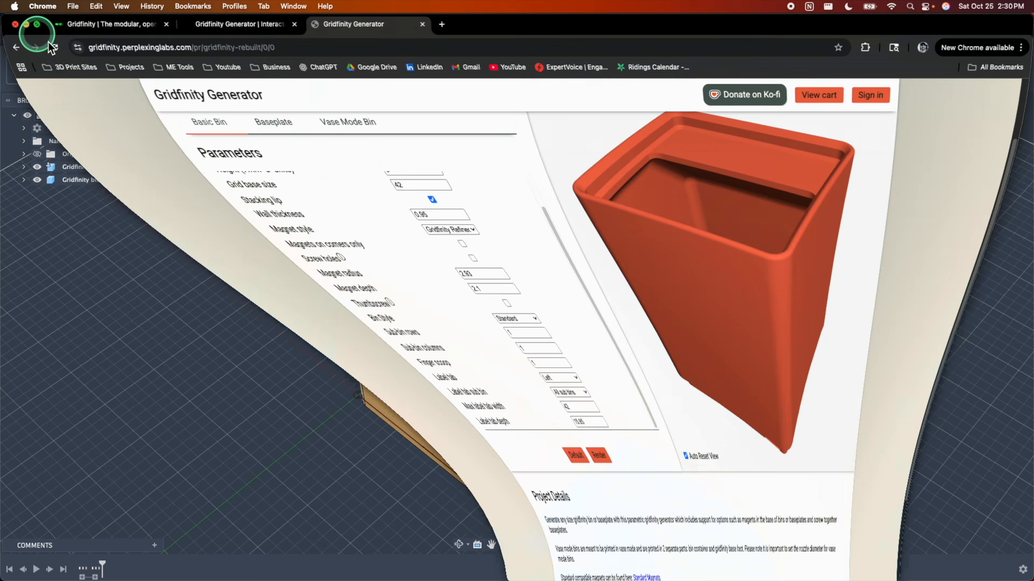
scroll(452, 246, "up", 2)
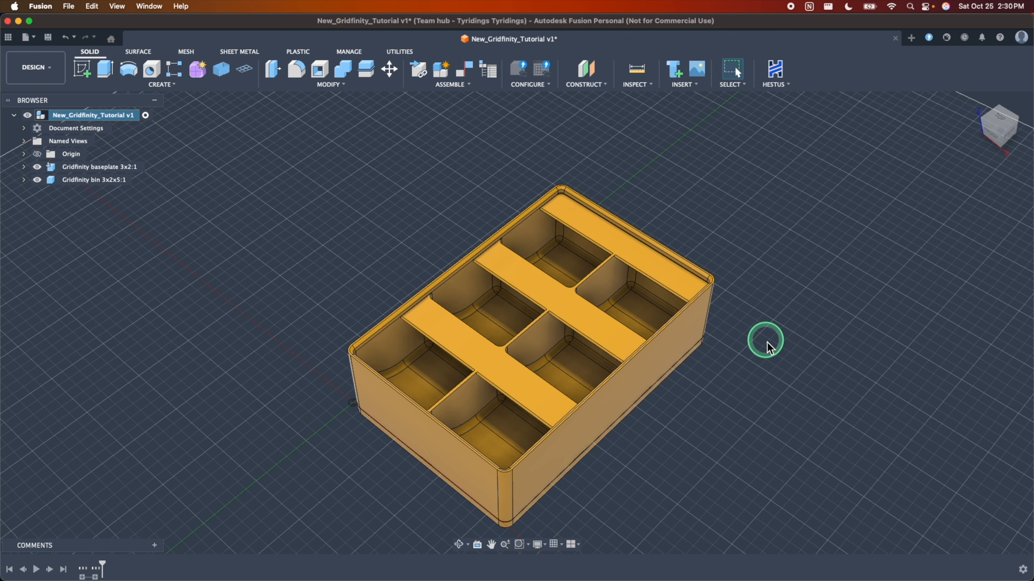
scroll(500, 259, "down", 4)
scroll(562, 295, "up", 5)
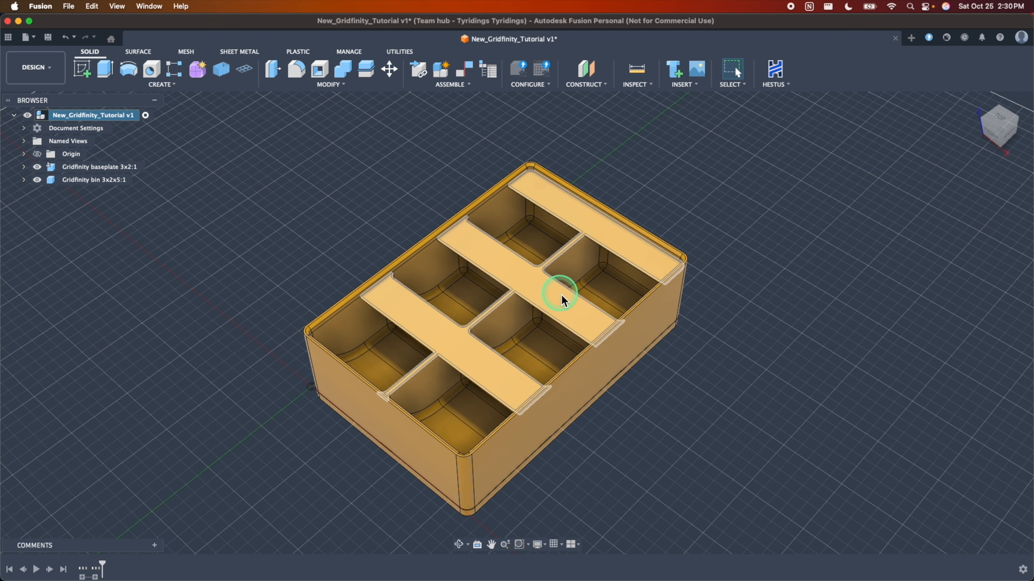
middle_click_drag(713, 336, 708, 342, "shift")
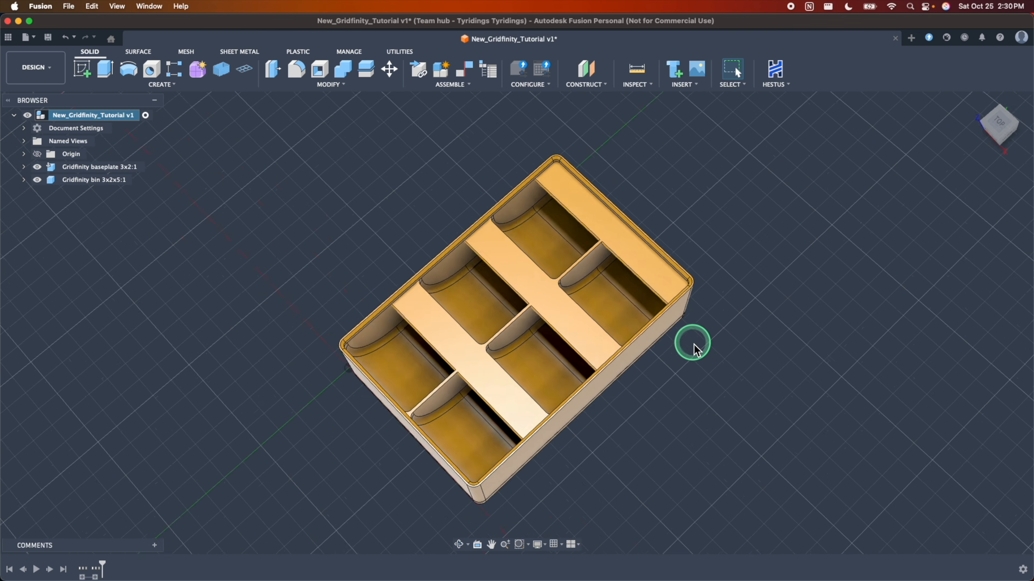
scroll(694, 346, "down", 3)
middle_click_drag(618, 347, 627, 309, "shift")
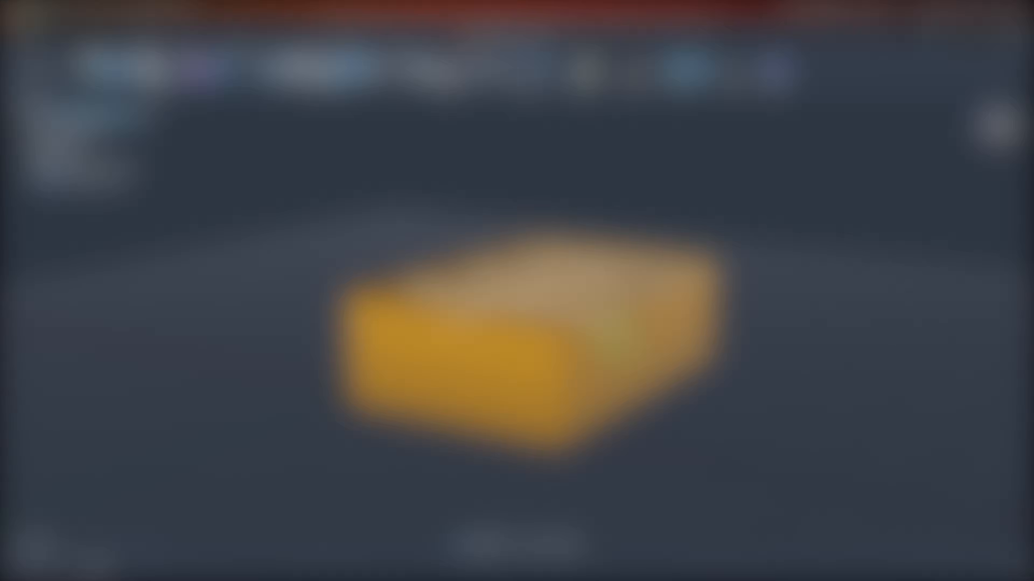